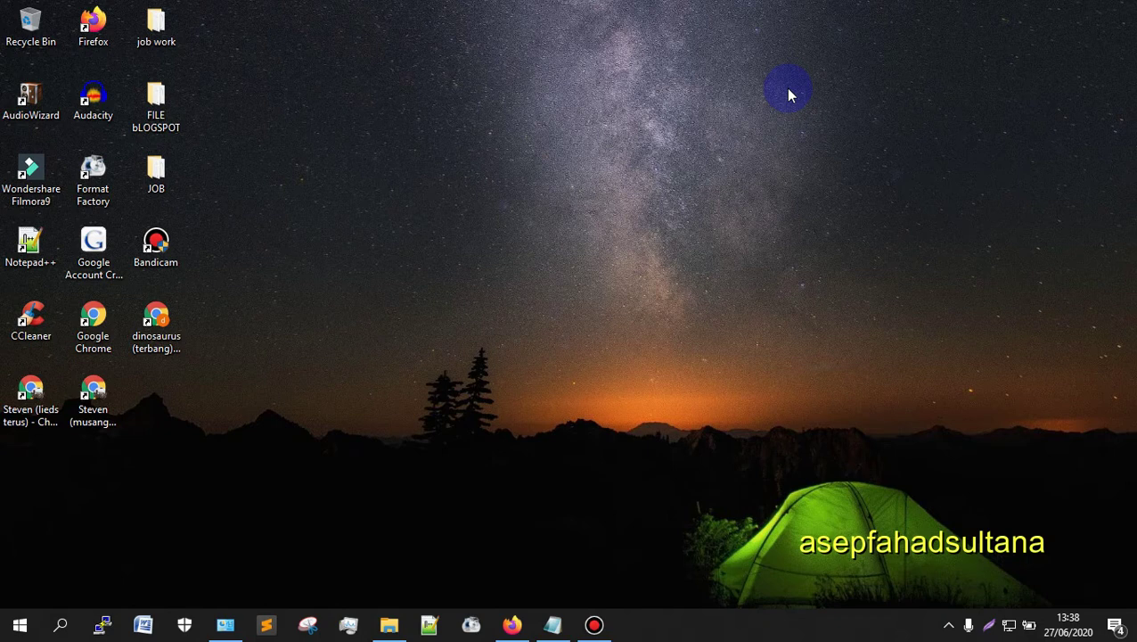
Step: Bring Firefox with the Contabo control panel forward and close the suspension-warning mail tab
left_click(514, 623)
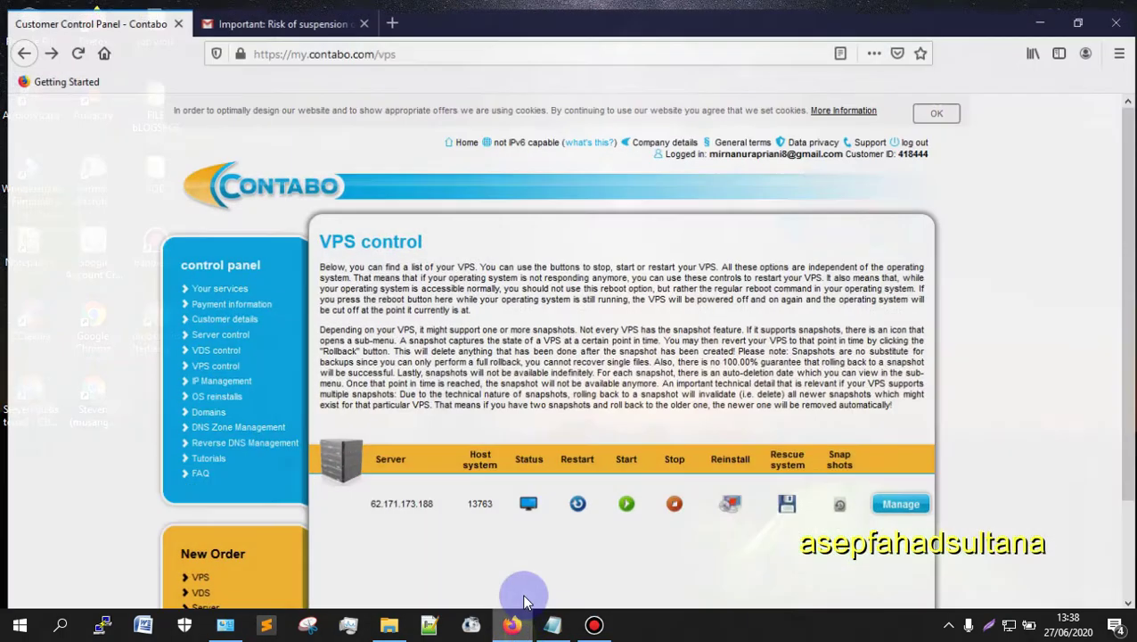
scroll(969, 472, "down", 3)
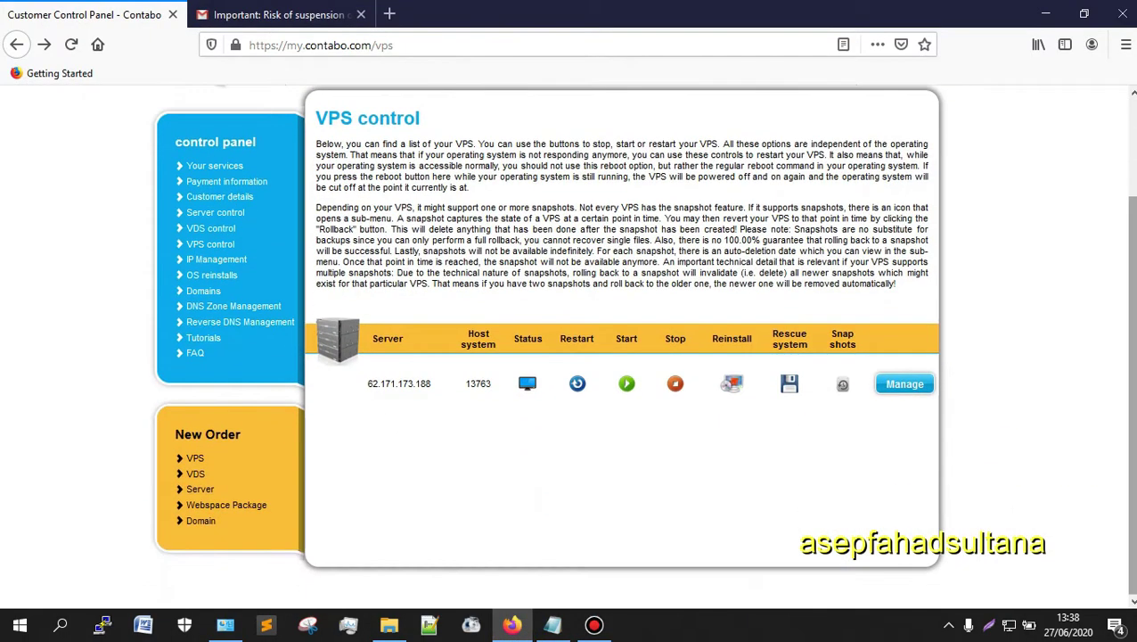
scroll(252, 247, "up", 3)
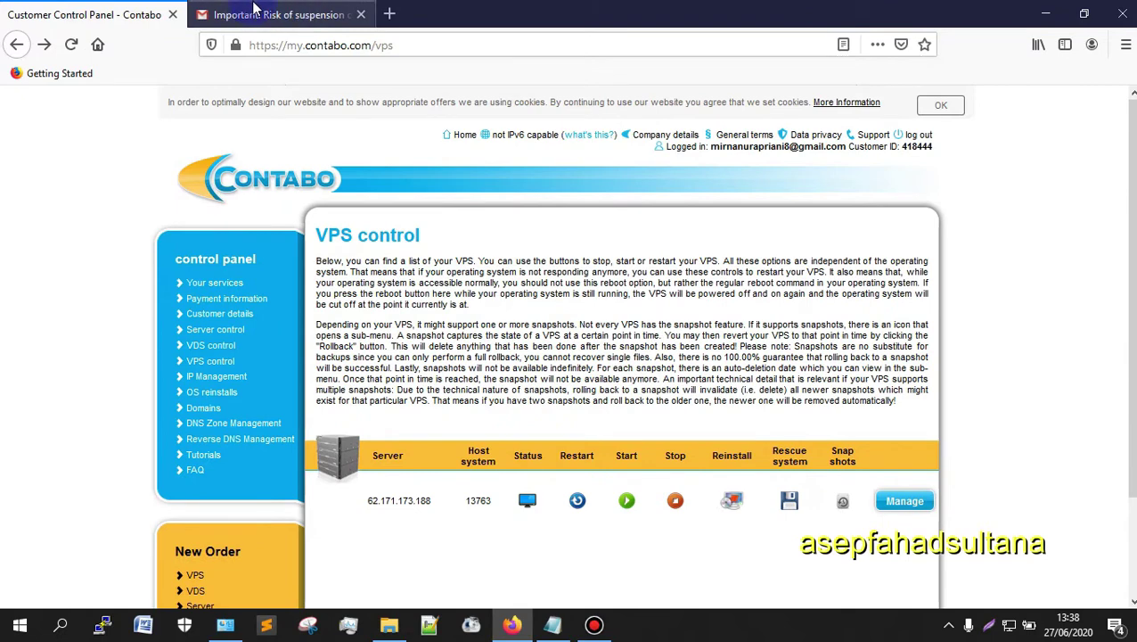
left_click(371, 18)
left_click(360, 16)
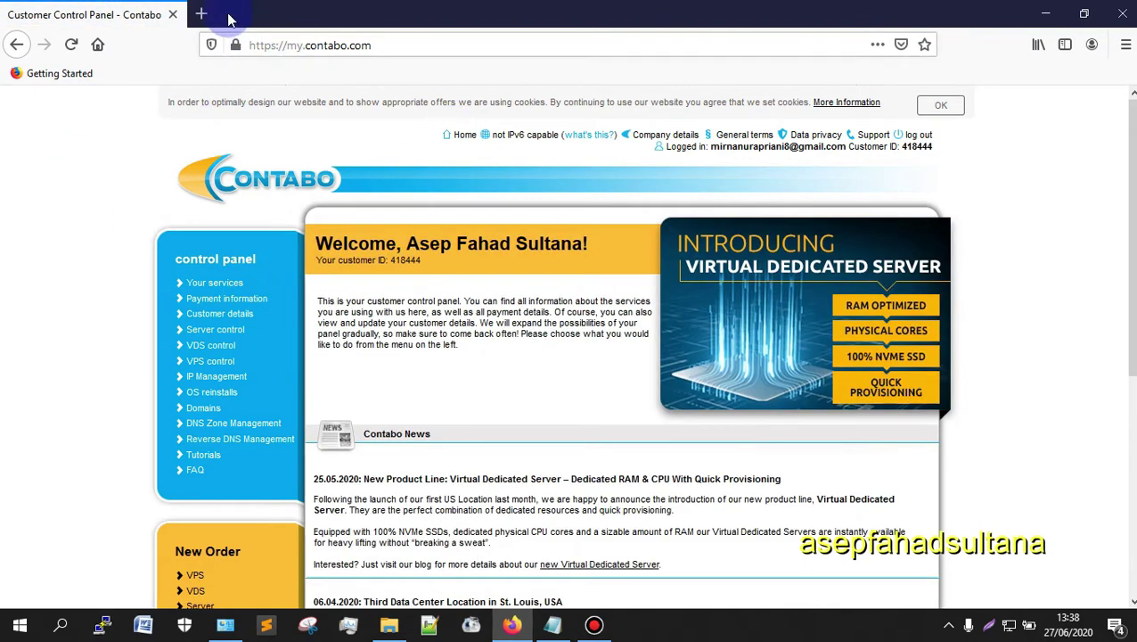
left_click(201, 15)
Step: Search for 'contabo', open the Contabo website and go to its VPS pricing page
left_click(269, 39)
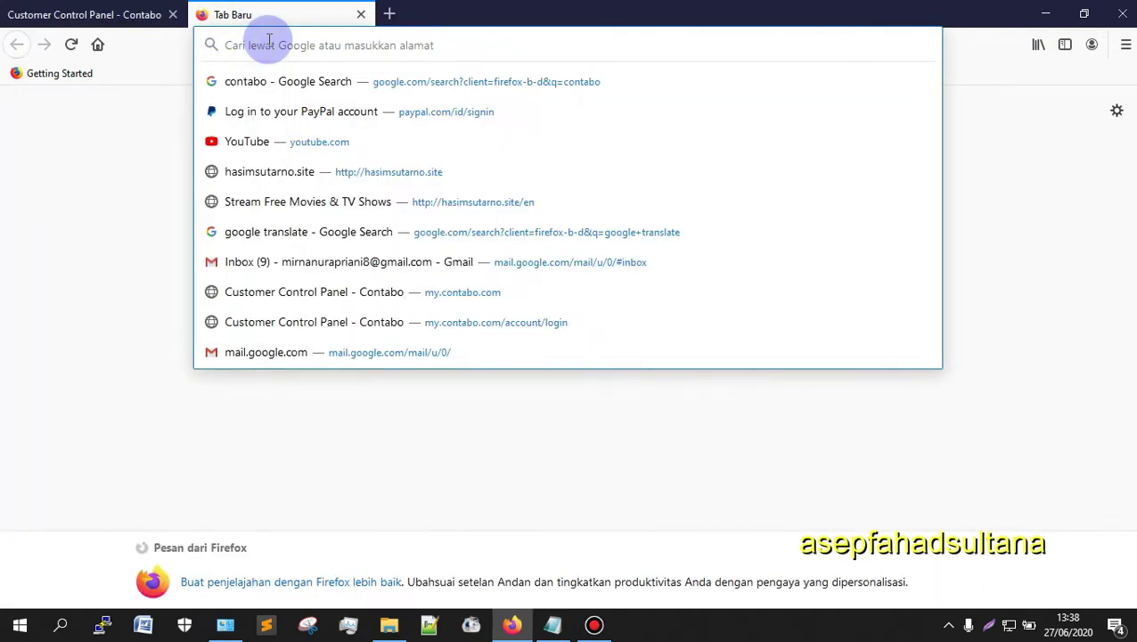
type("contabo")
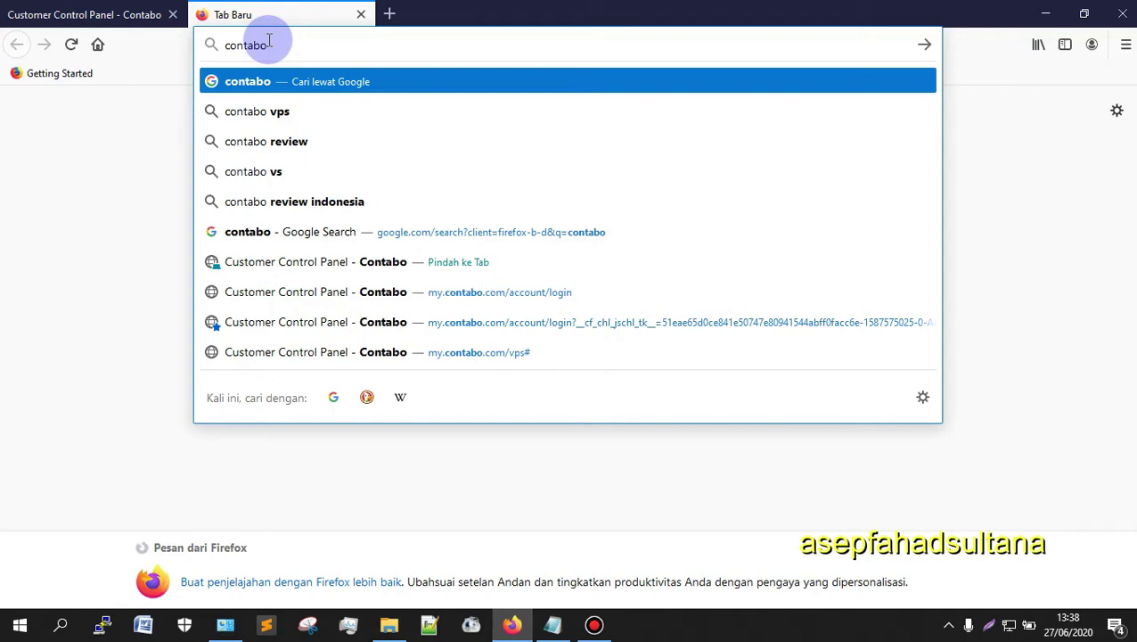
key("Return")
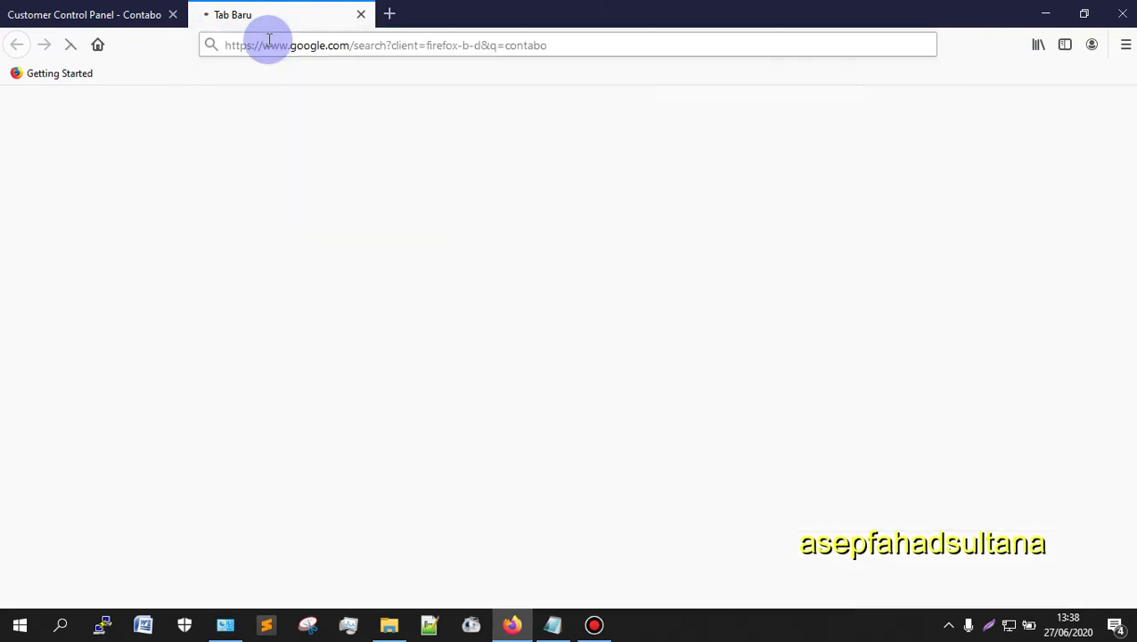
left_click(188, 262)
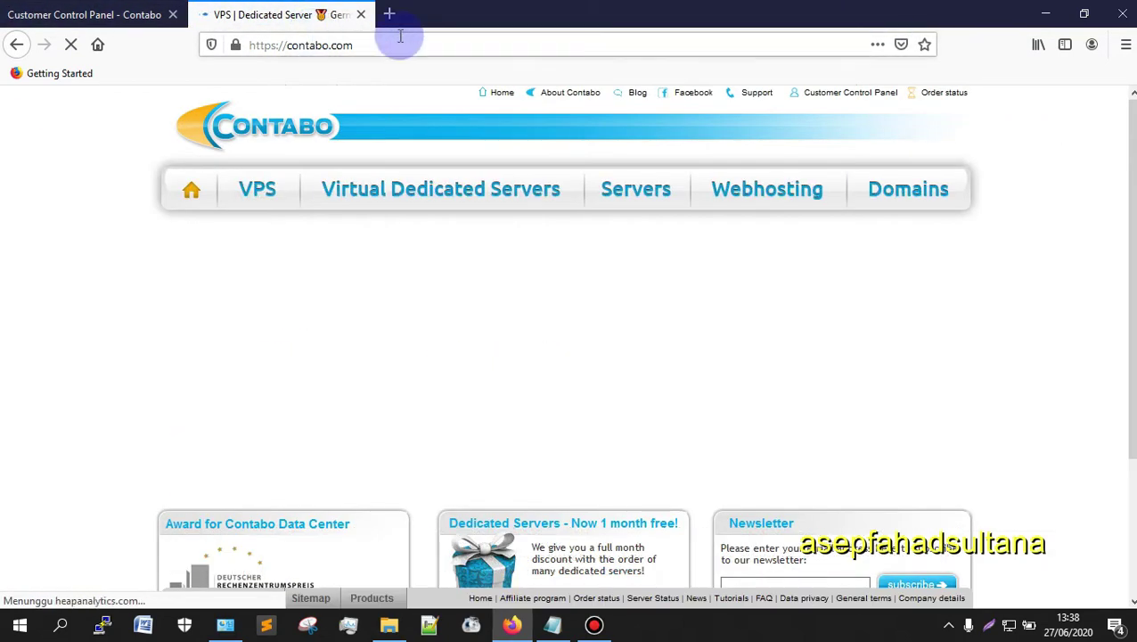
scroll(962, 269, "down", 3)
scroll(1110, 286, "up", 3)
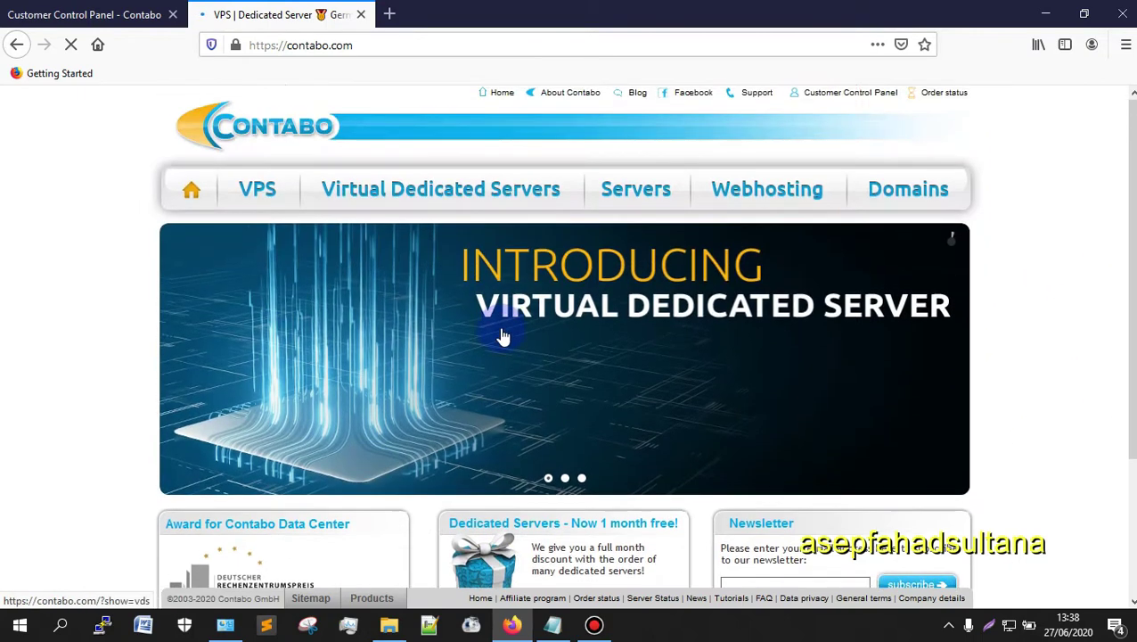
left_click(178, 163)
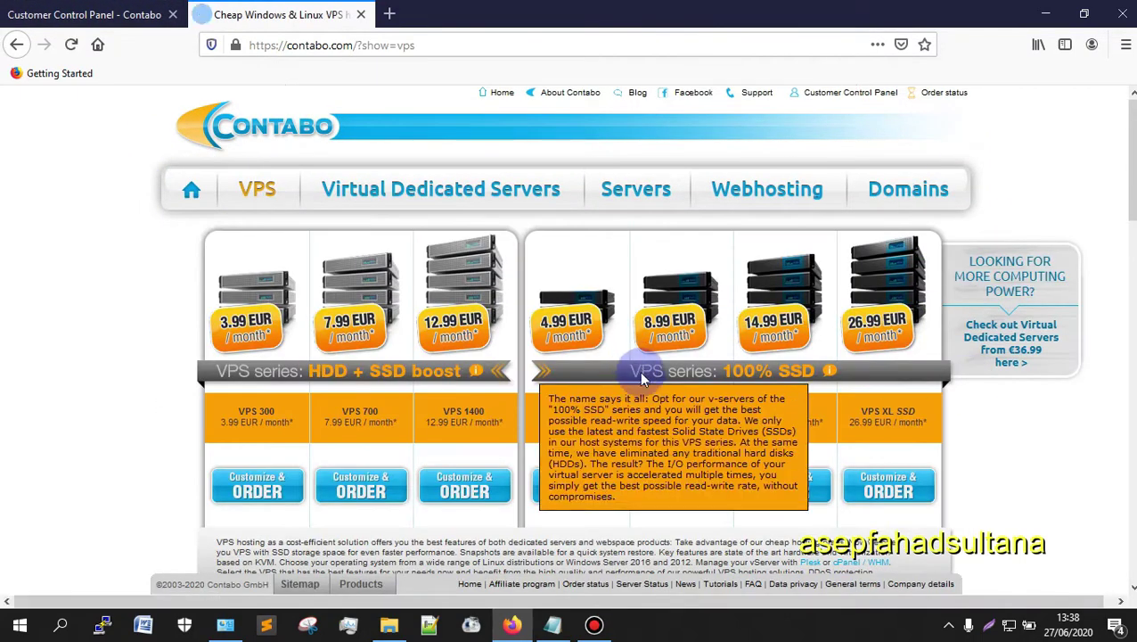
scroll(655, 373, "down", 3)
scroll(533, 401, "up", 3)
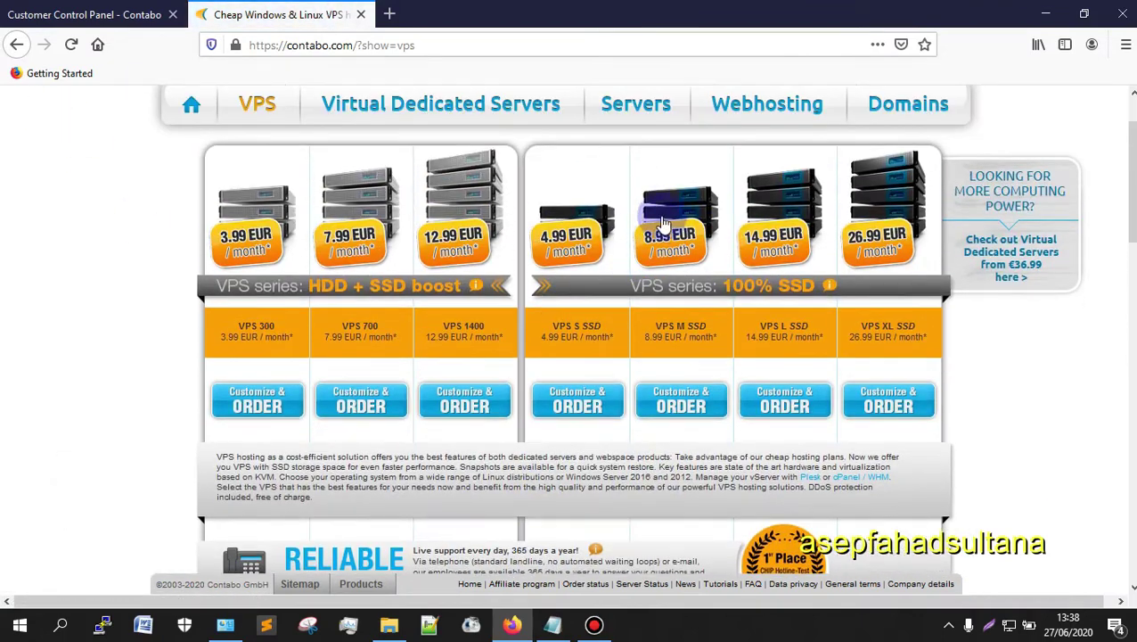
mouse_move(683, 305)
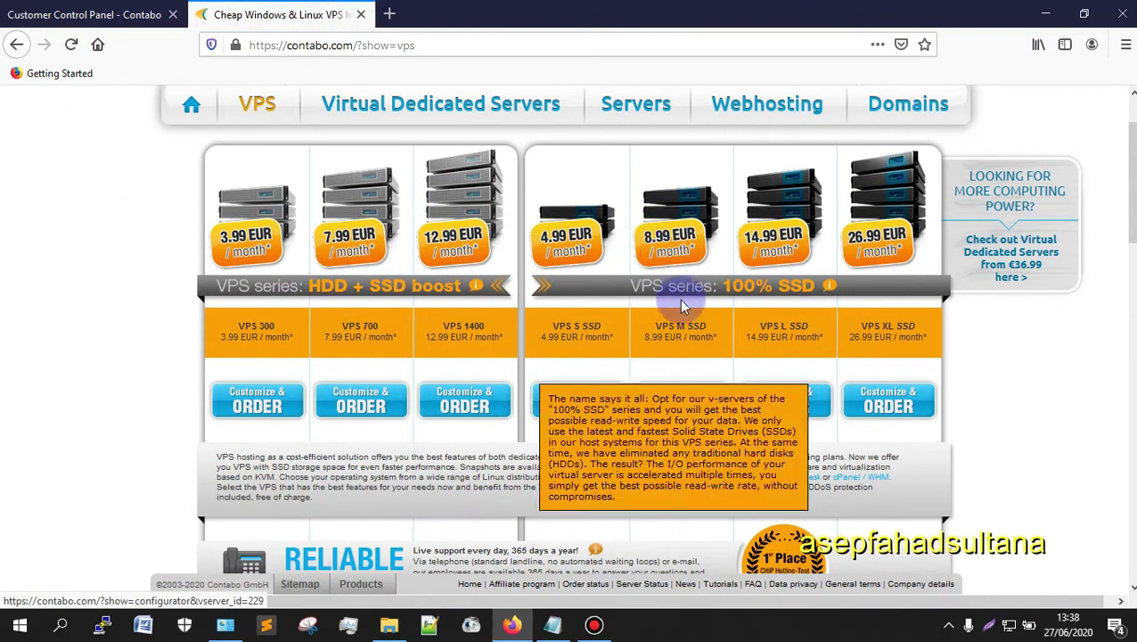
scroll(679, 392, "down", 5)
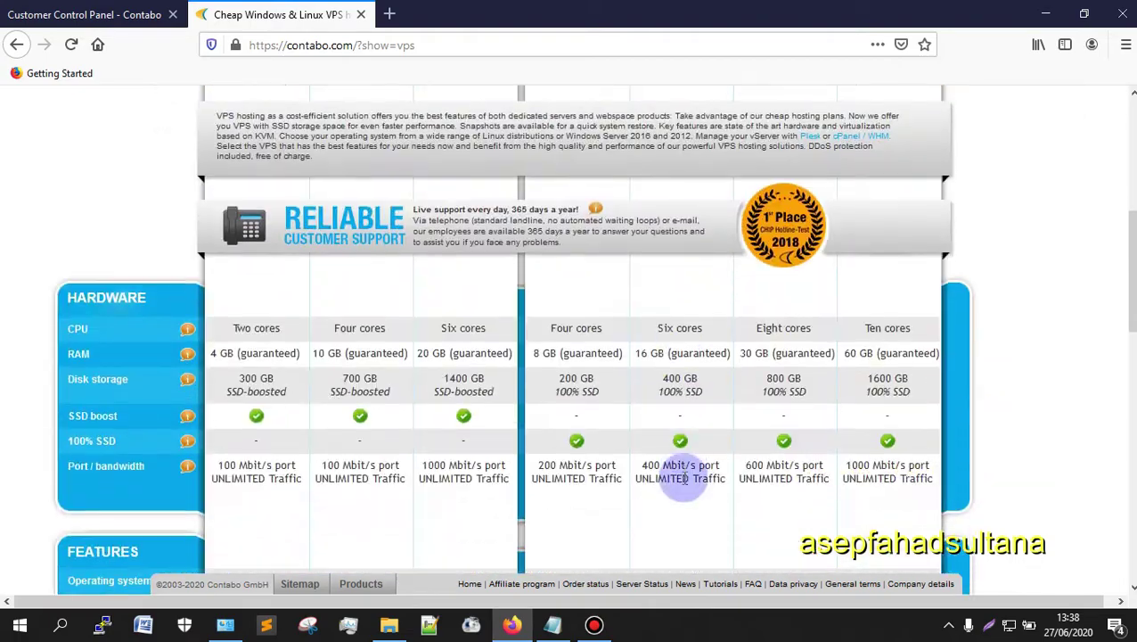
scroll(682, 463, "down", 10)
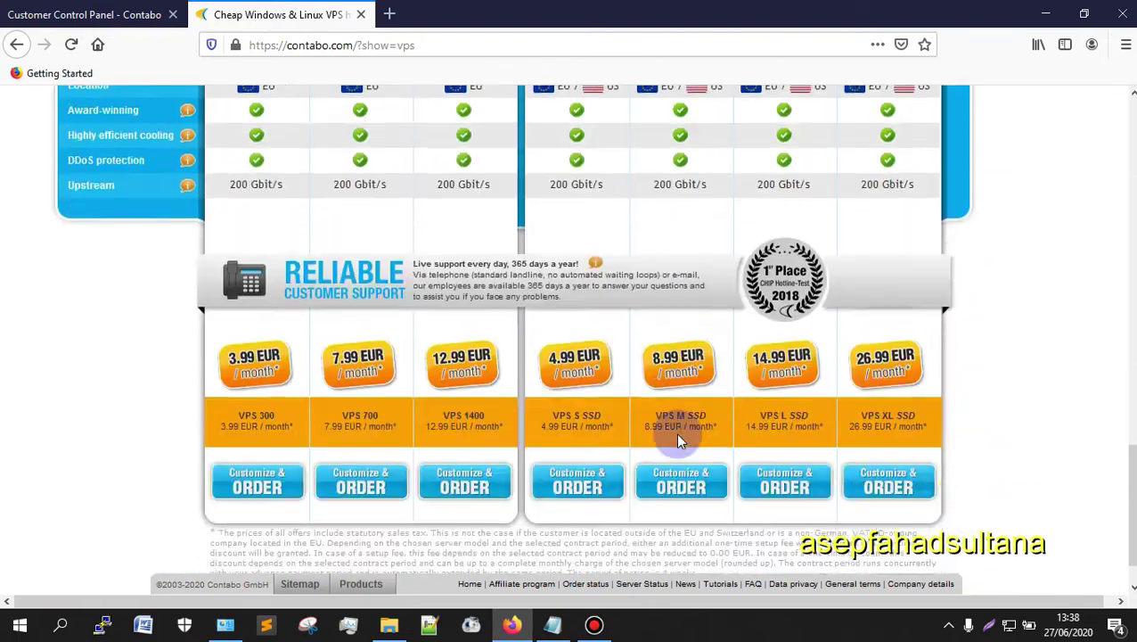
scroll(677, 437, "down", 1)
scroll(687, 446, "up", 15)
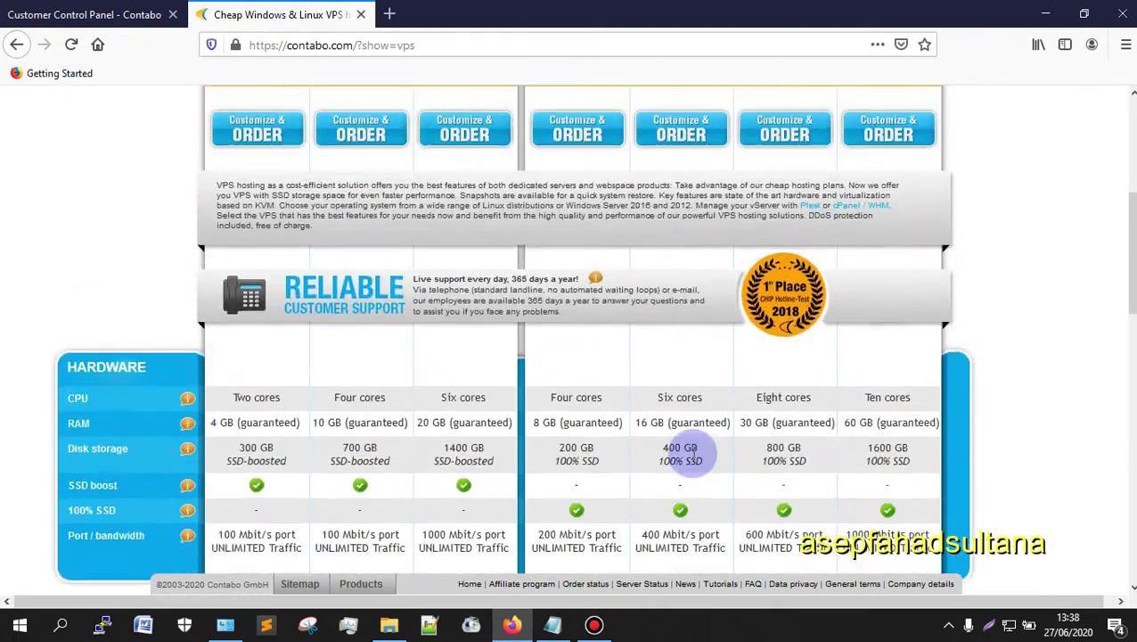
scroll(686, 450, "up", 6)
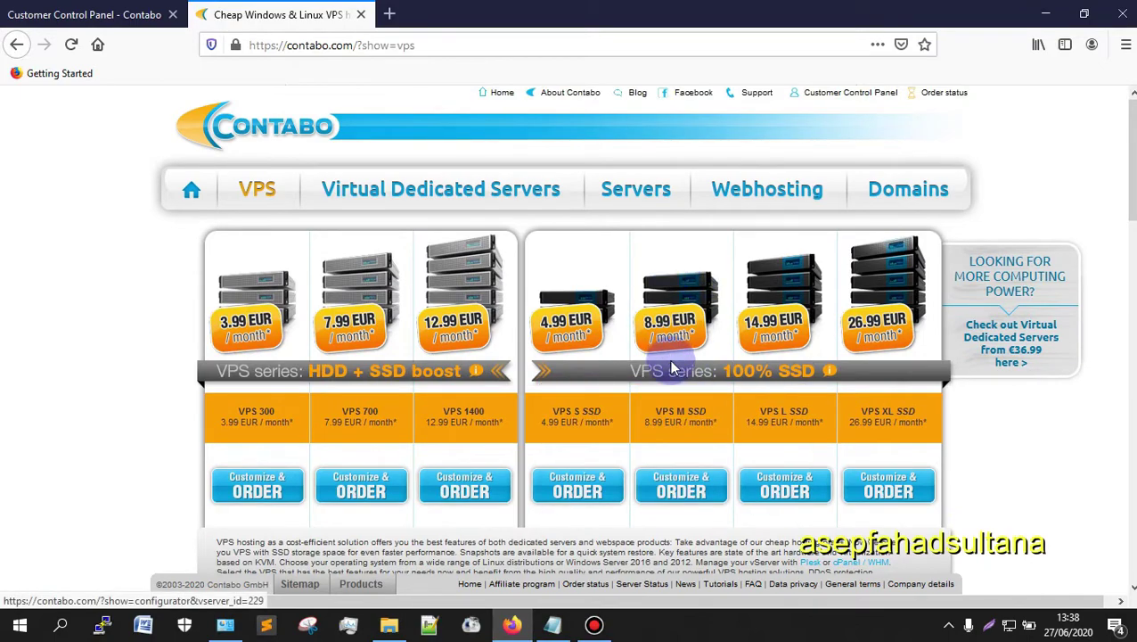
scroll(669, 384, "down", 10)
scroll(682, 459, "up", 5)
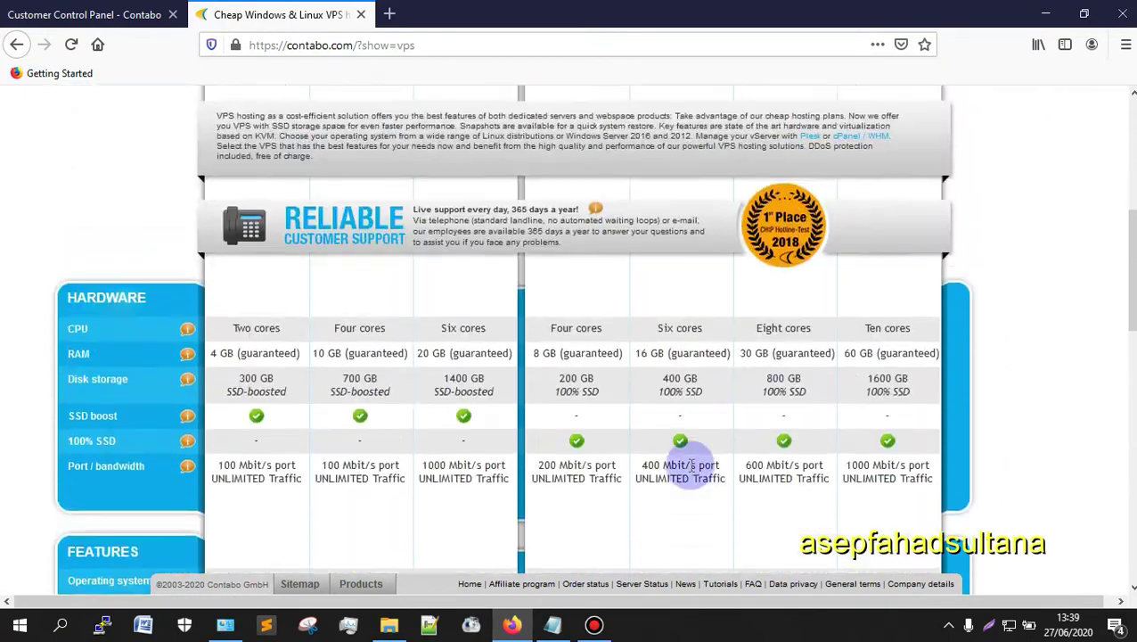
scroll(691, 467, "up", 4)
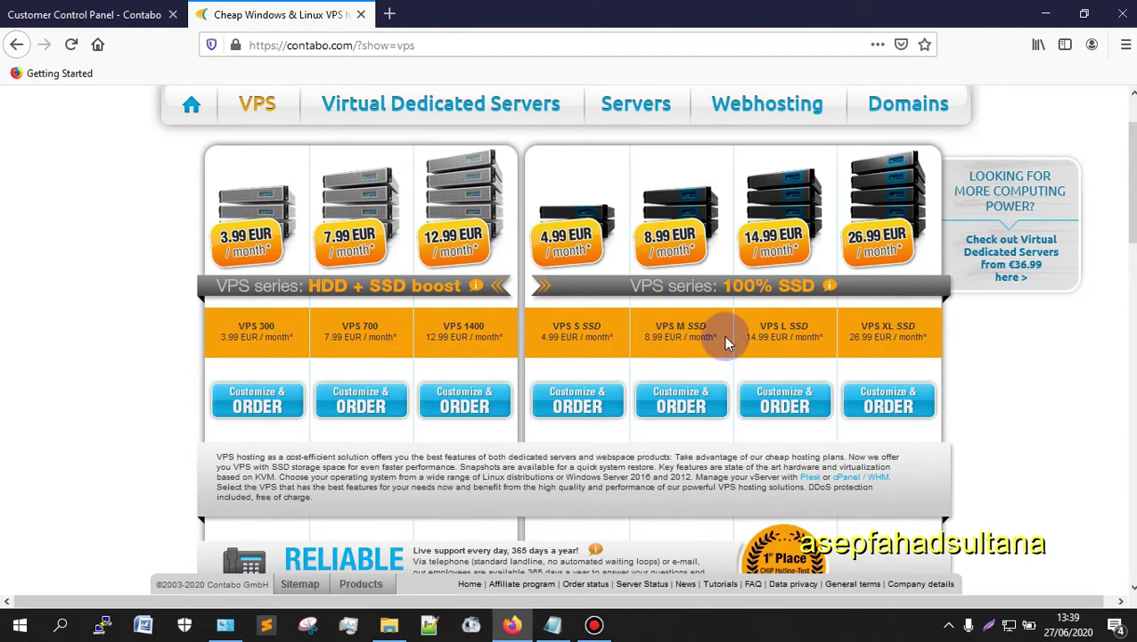
scroll(661, 284, "down", 3)
scroll(661, 284, "down", 15)
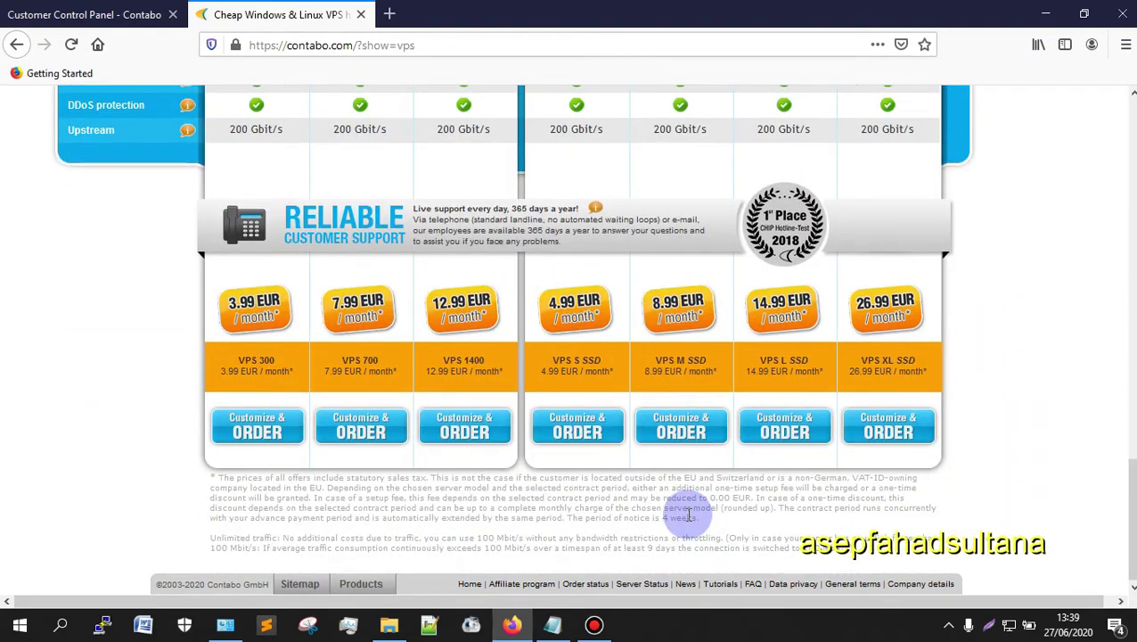
scroll(682, 515, "up", 15)
scroll(693, 512, "up", 3)
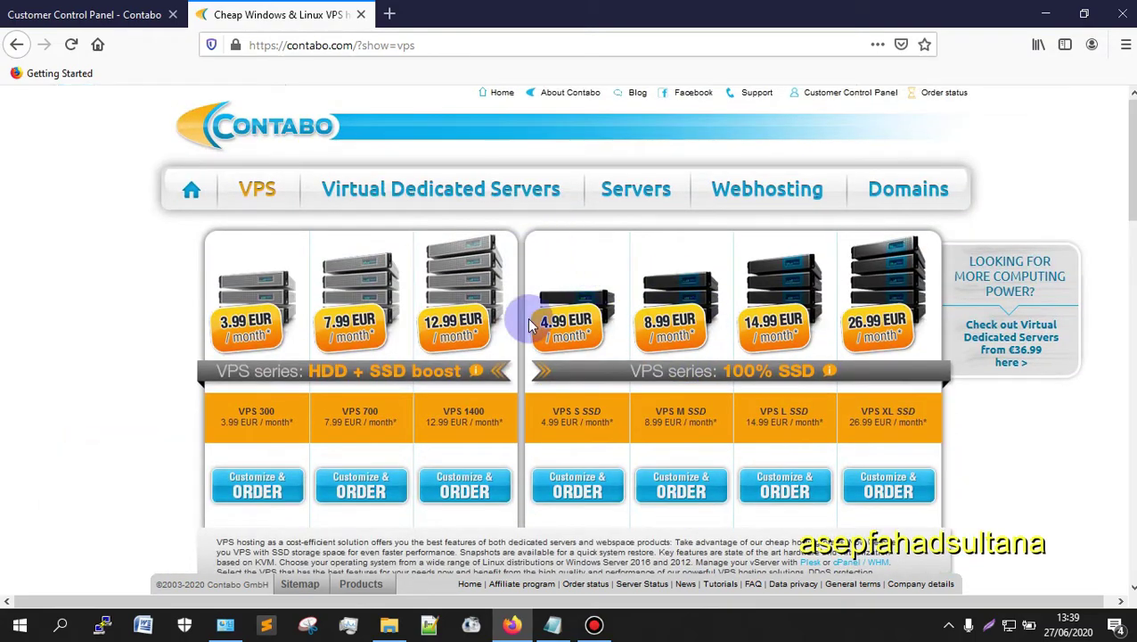
Step: Scroll the VPS page to compare the HDD and 100% SSD series and their monthly prices
mouse_move(579, 327)
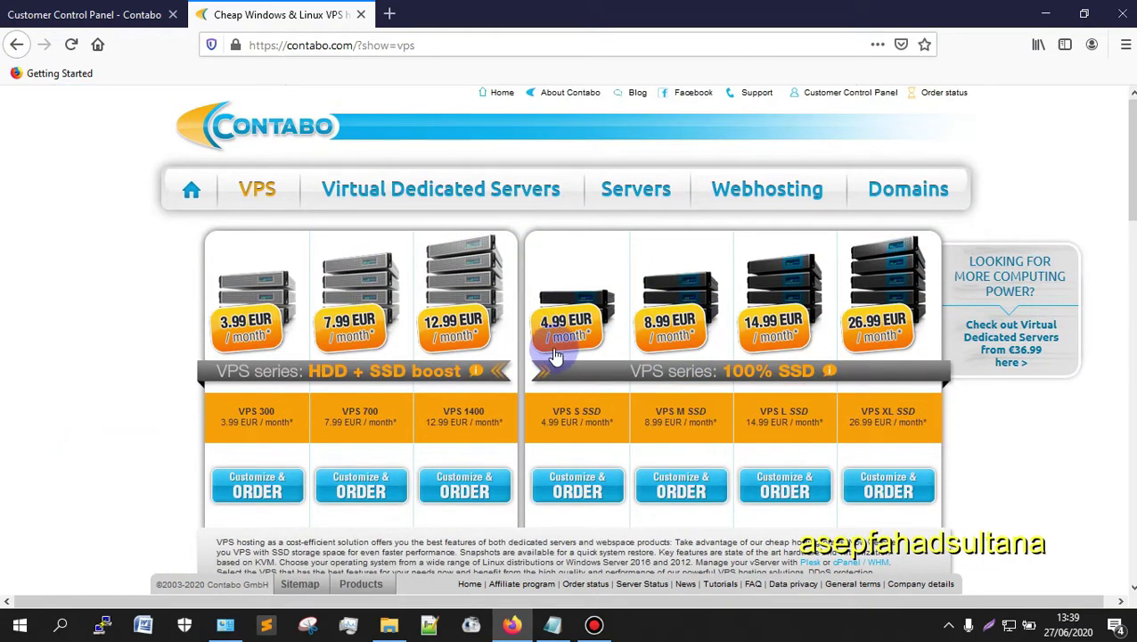
scroll(570, 384, "down", 5)
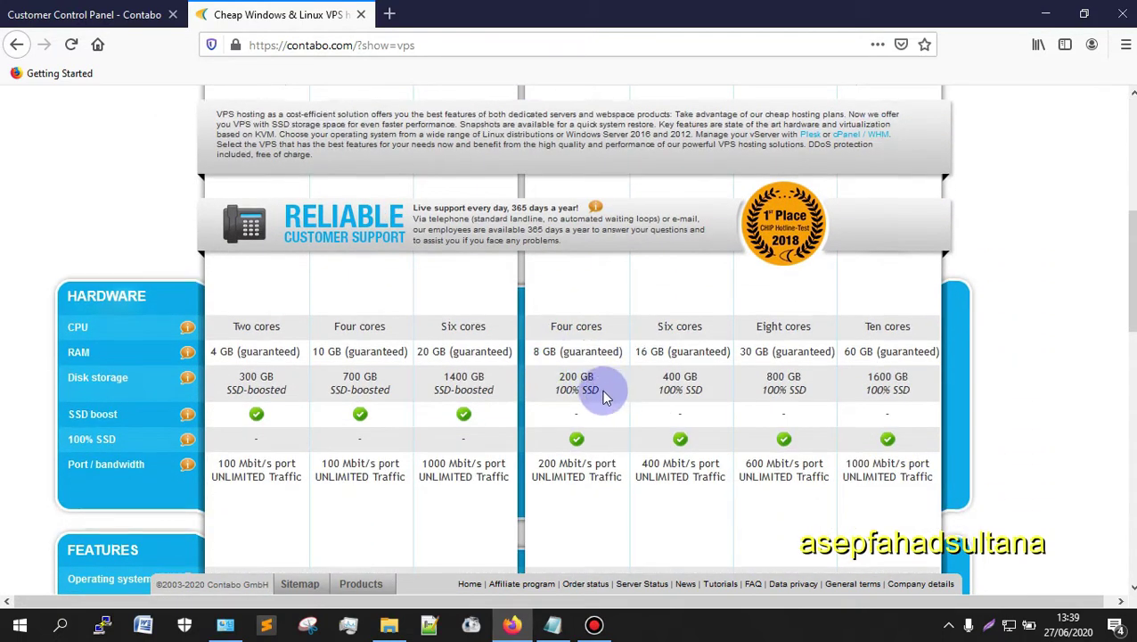
scroll(580, 339, "down", 1)
scroll(574, 355, "down", 1)
scroll(566, 312, "down", 1)
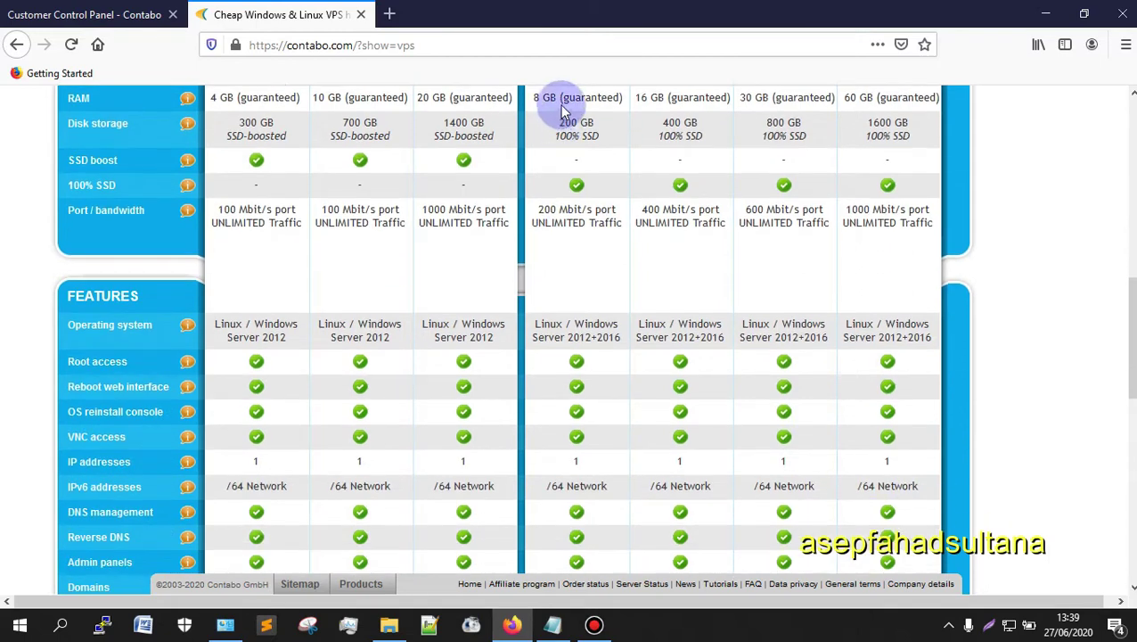
scroll(575, 205, "up", 2)
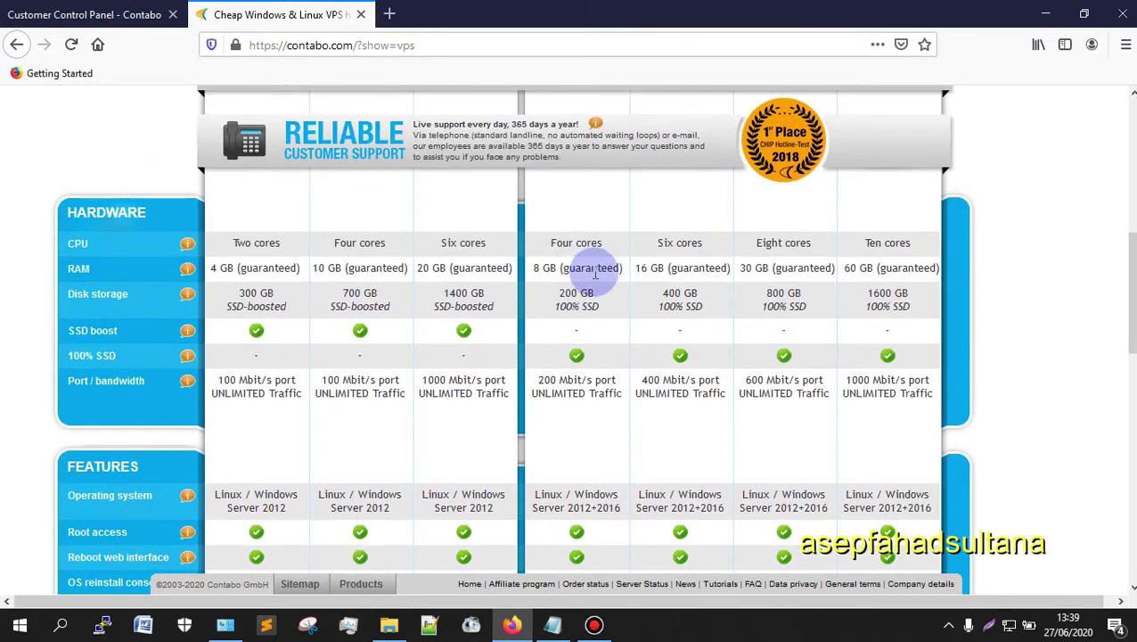
scroll(595, 275, "down", 1)
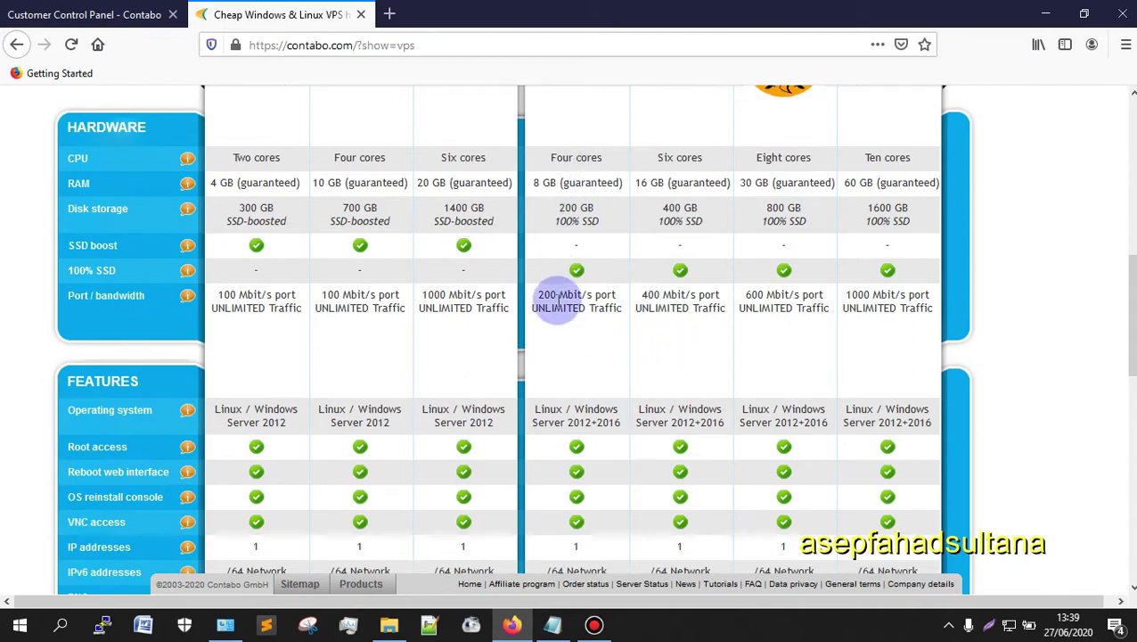
scroll(559, 300, "down", 1)
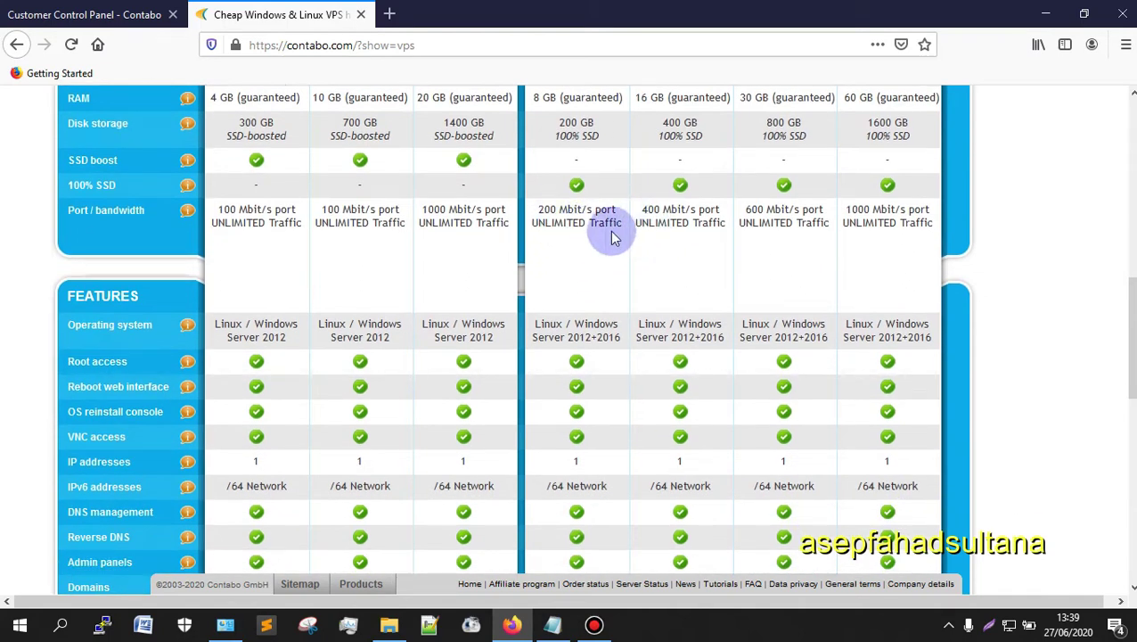
scroll(575, 219, "down", 7)
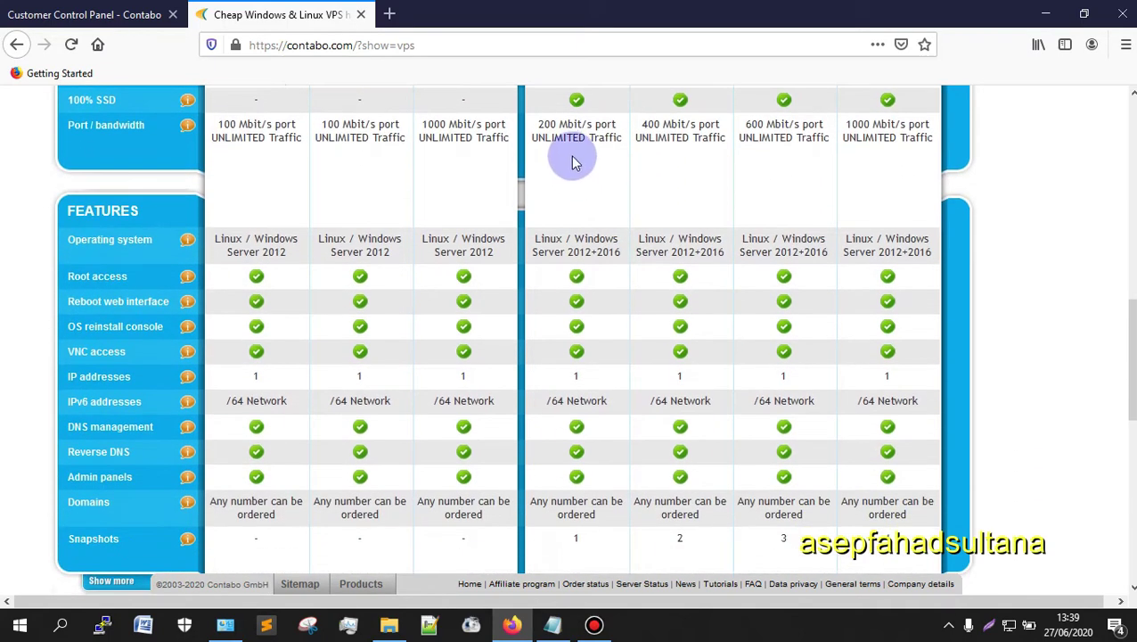
scroll(588, 232, "down", 1)
scroll(535, 308, "up", 2)
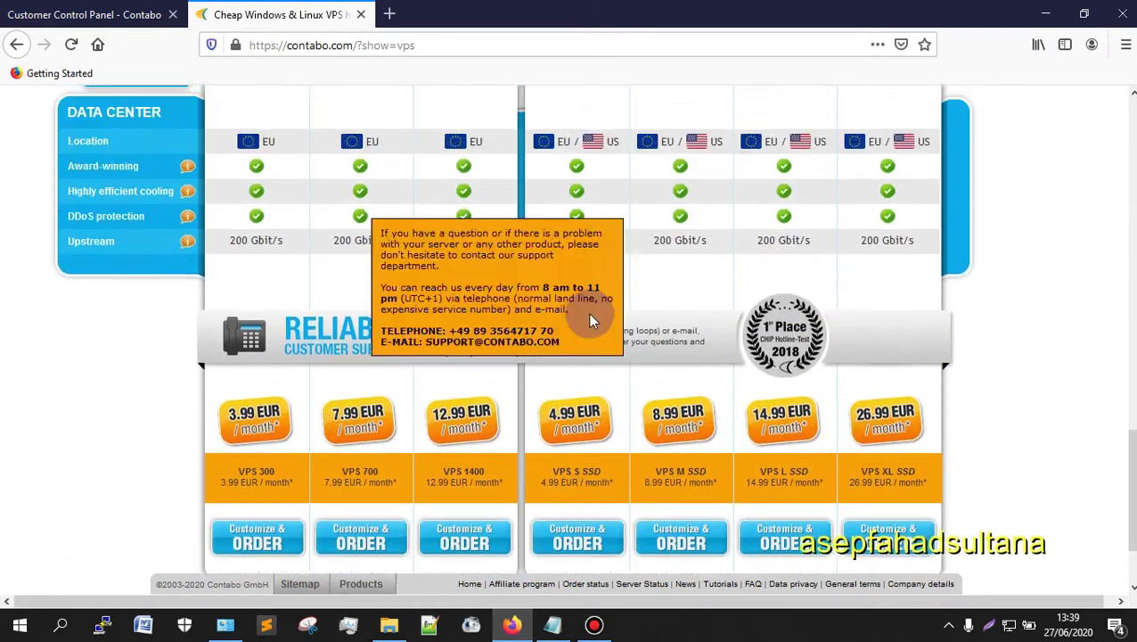
scroll(579, 285, "down", 1)
scroll(560, 356, "down", 1)
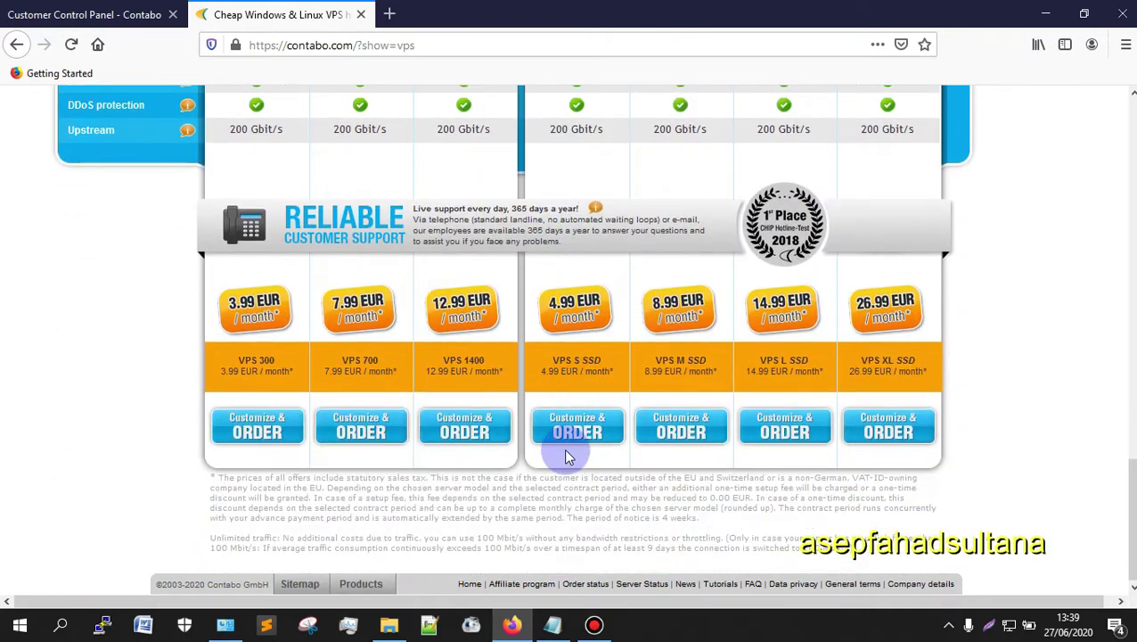
scroll(568, 457, "up", 15)
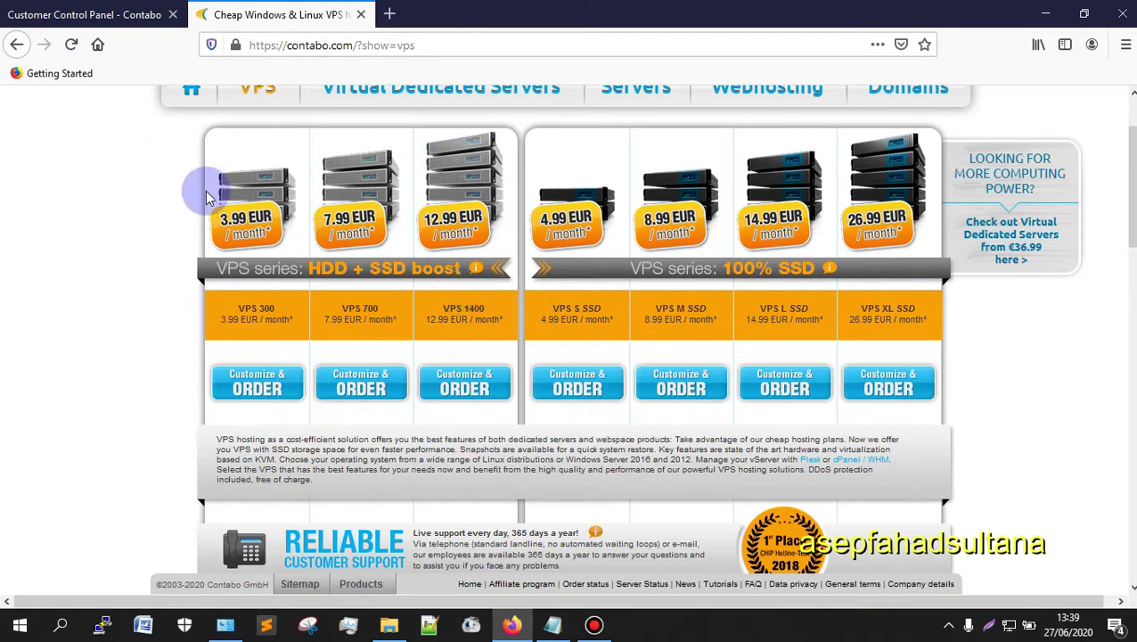
mouse_move(381, 283)
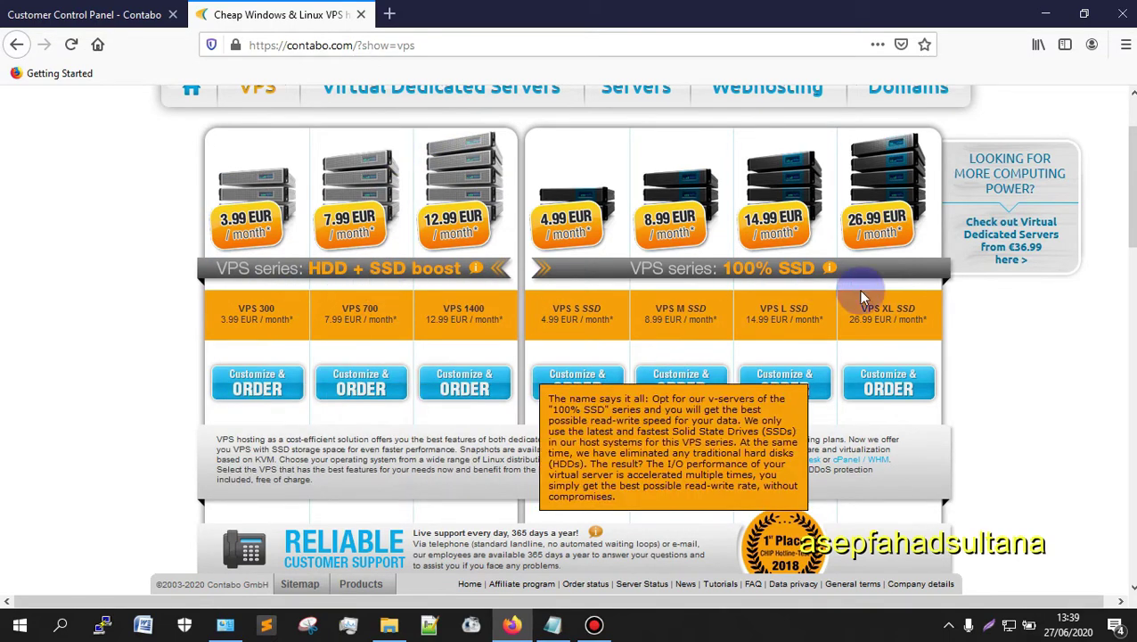
scroll(615, 272, "up", 1)
scroll(622, 372, "up", 1)
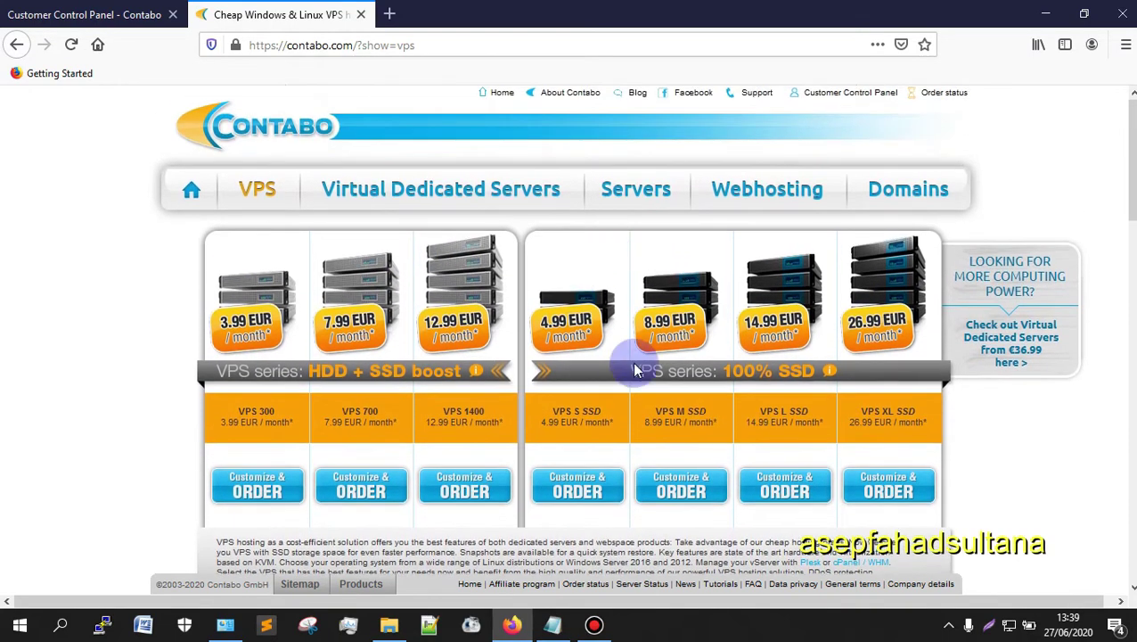
scroll(647, 401, "down", 4)
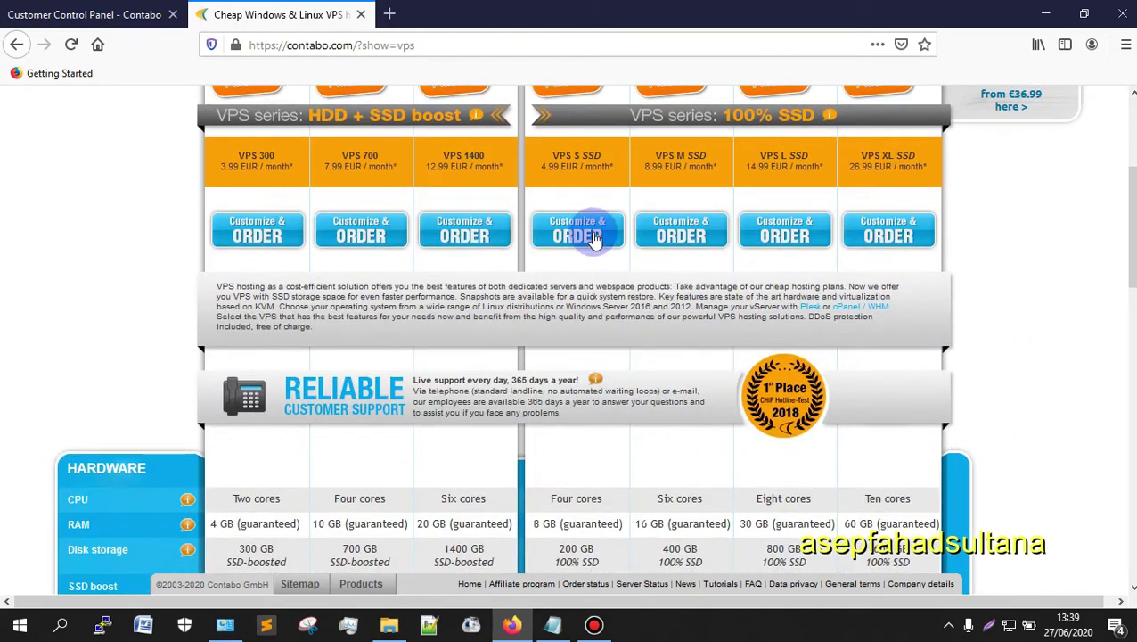
scroll(582, 234, "up", 3)
scroll(581, 375, "down", 3)
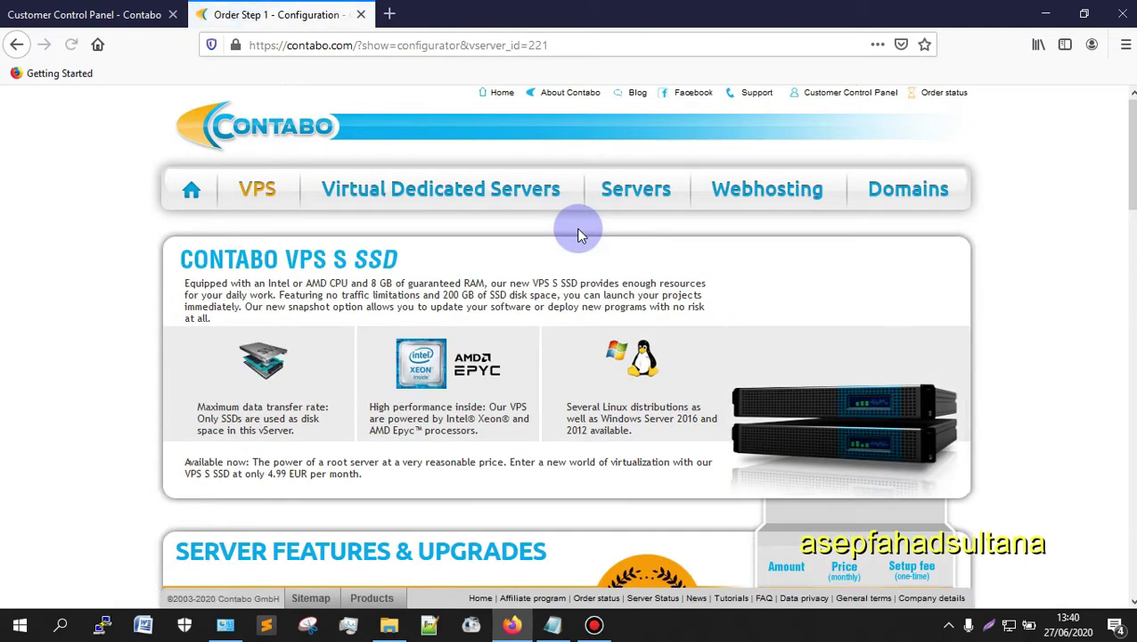
Step: Highlight the VPS S SSD's 4 CPU cores, 8 GB RAM and 200 GB SSD specs
scroll(527, 267, "down", 5)
scroll(699, 264, "down", 1)
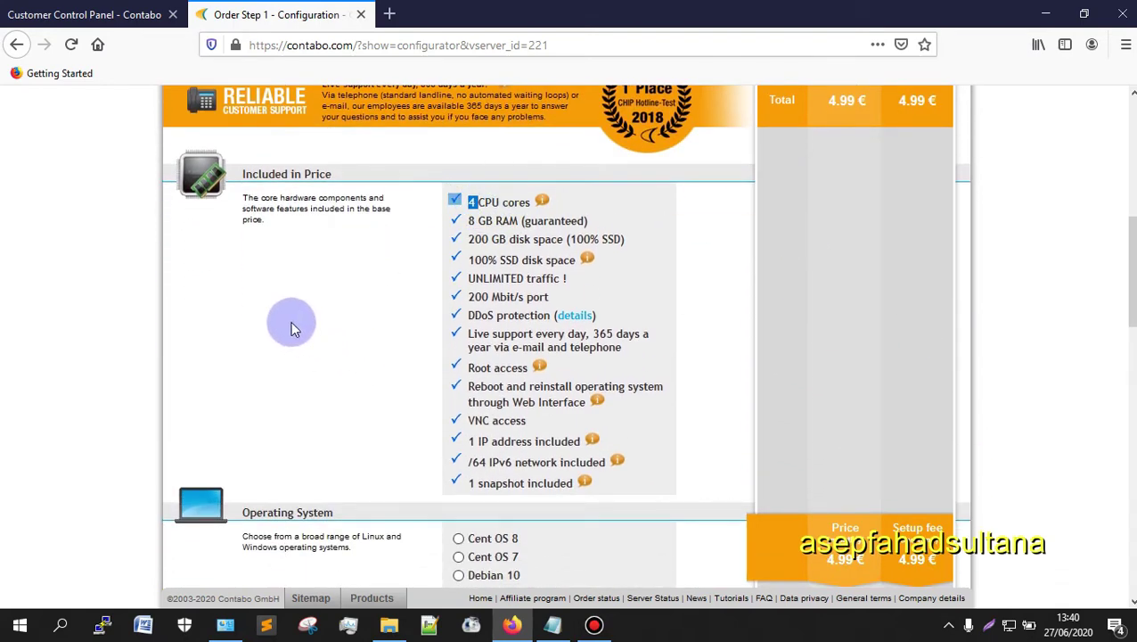
scroll(312, 330, "down", 1)
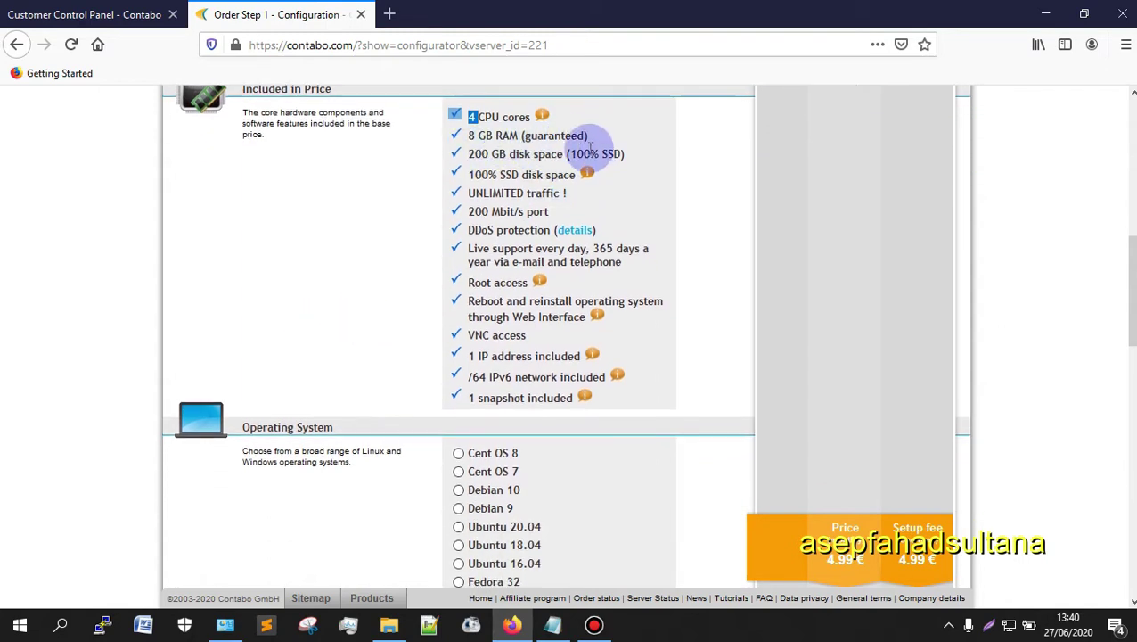
left_click_drag(472, 136, 549, 135)
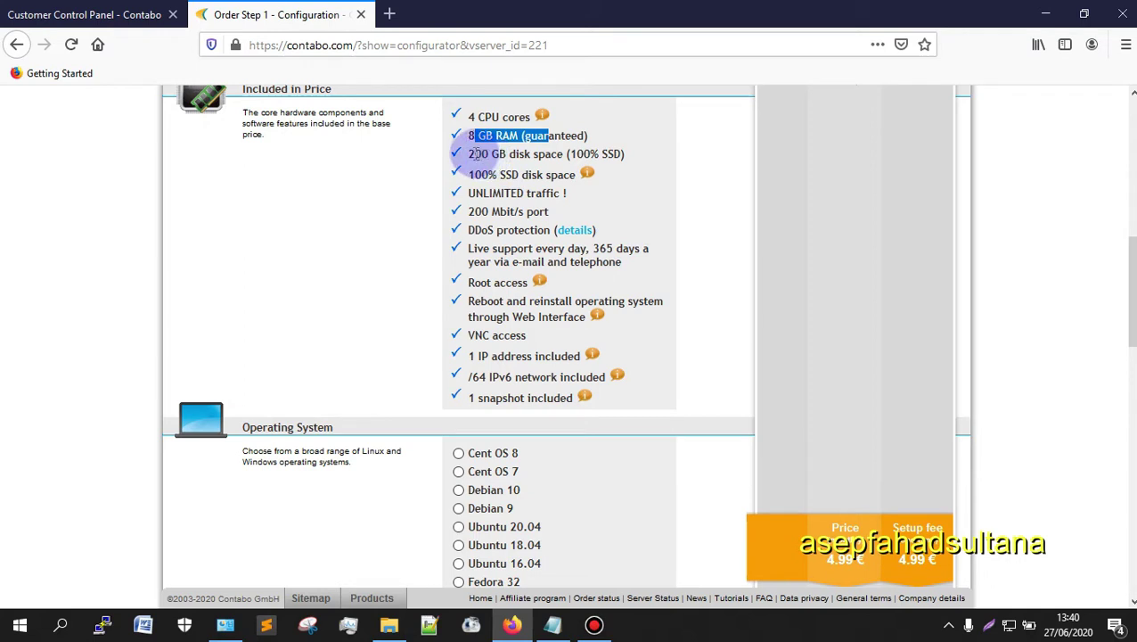
left_click_drag(498, 149, 505, 154)
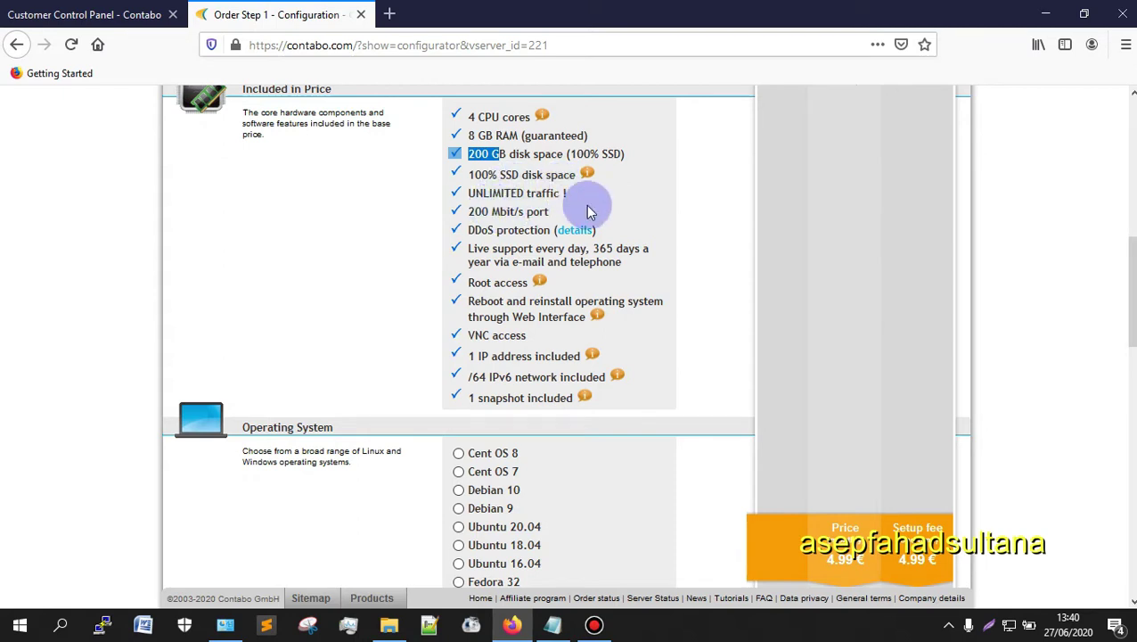
left_click_drag(594, 204, 440, 196)
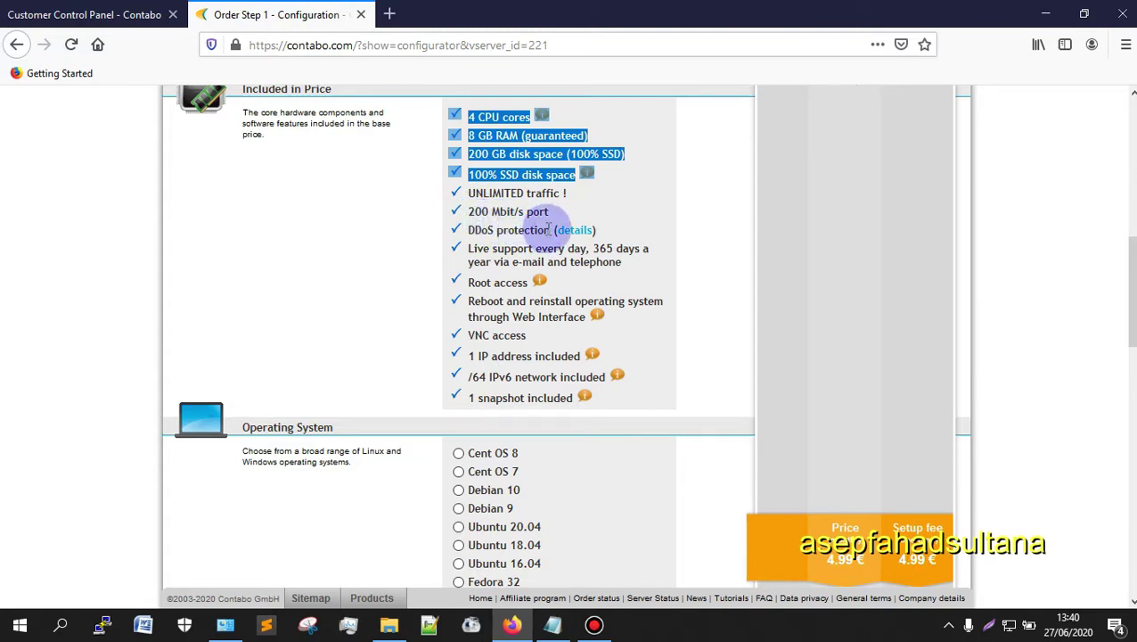
Step: Review the DDoS protection through IP address features in the Included in Price list
left_click_drag(482, 231, 501, 334)
scroll(363, 355, "down", 3)
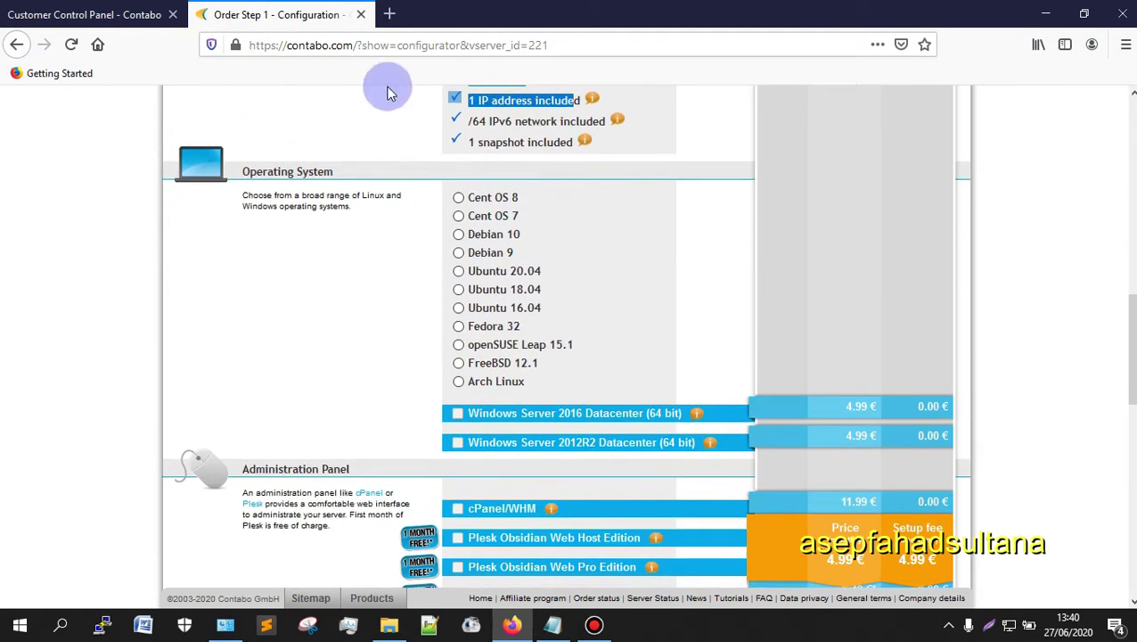
scroll(446, 294, "up", 4)
left_click(375, 349)
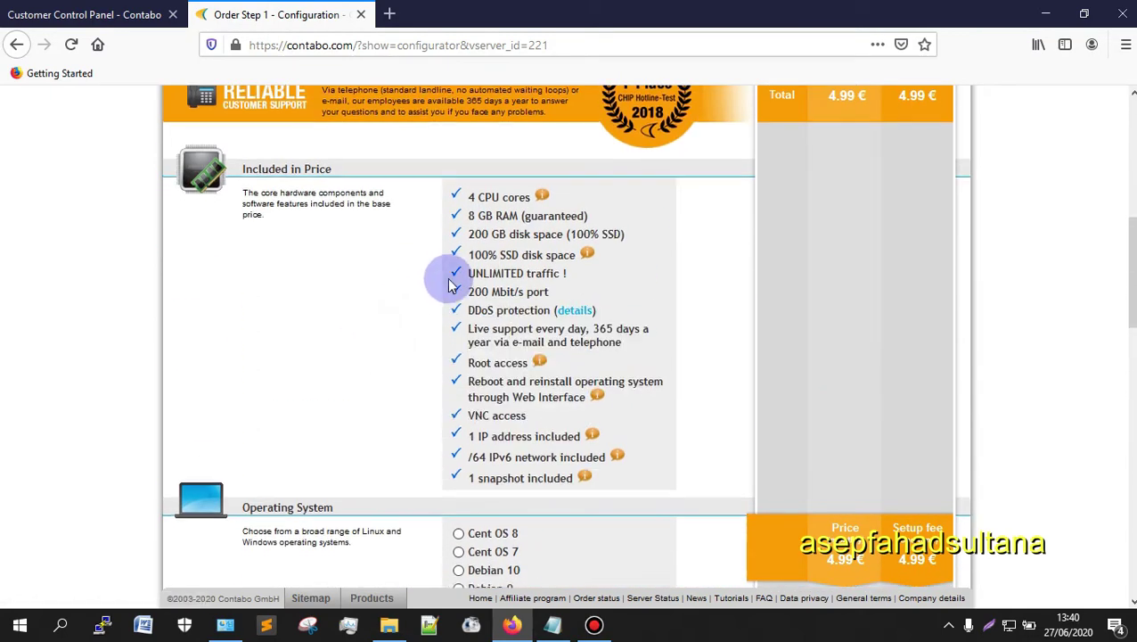
scroll(534, 267, "down", 3)
scroll(333, 332, "up", 5)
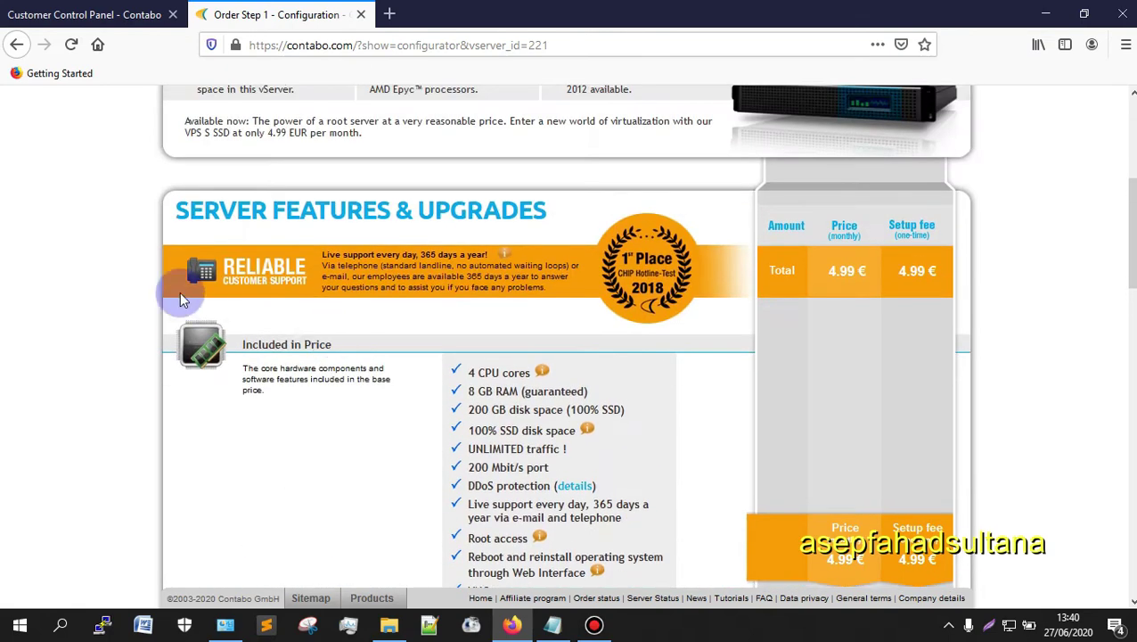
scroll(832, 399, "down", 3)
scroll(446, 277, "down", 4)
scroll(330, 274, "up", 3)
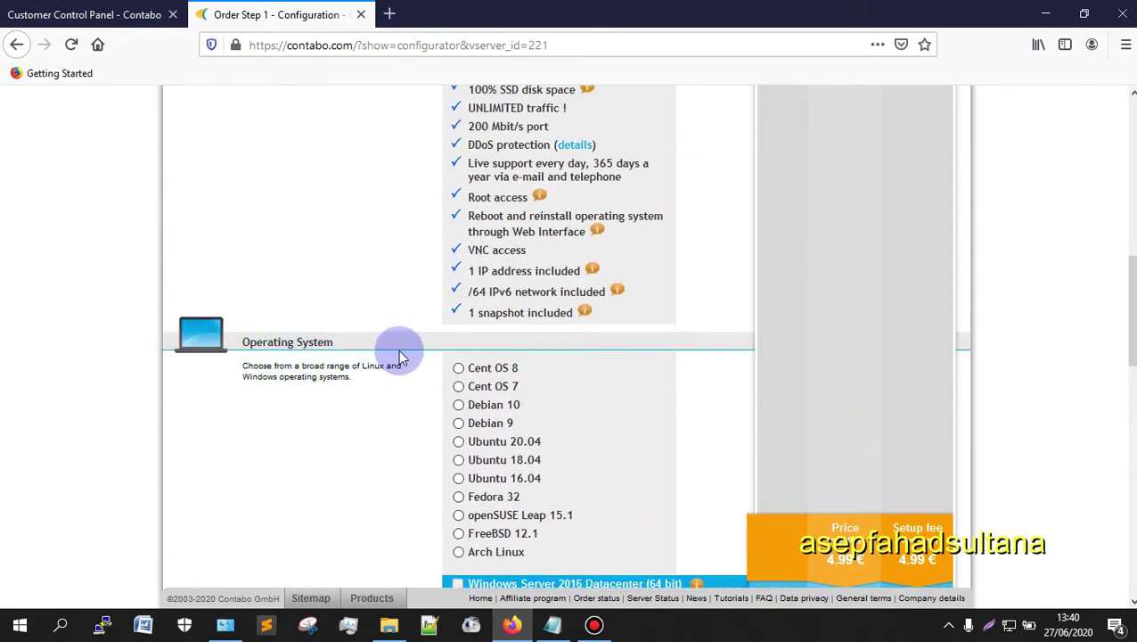
Step: Choose Cent OS 7 as the operating system in the configurator
scroll(454, 316, "down", 2)
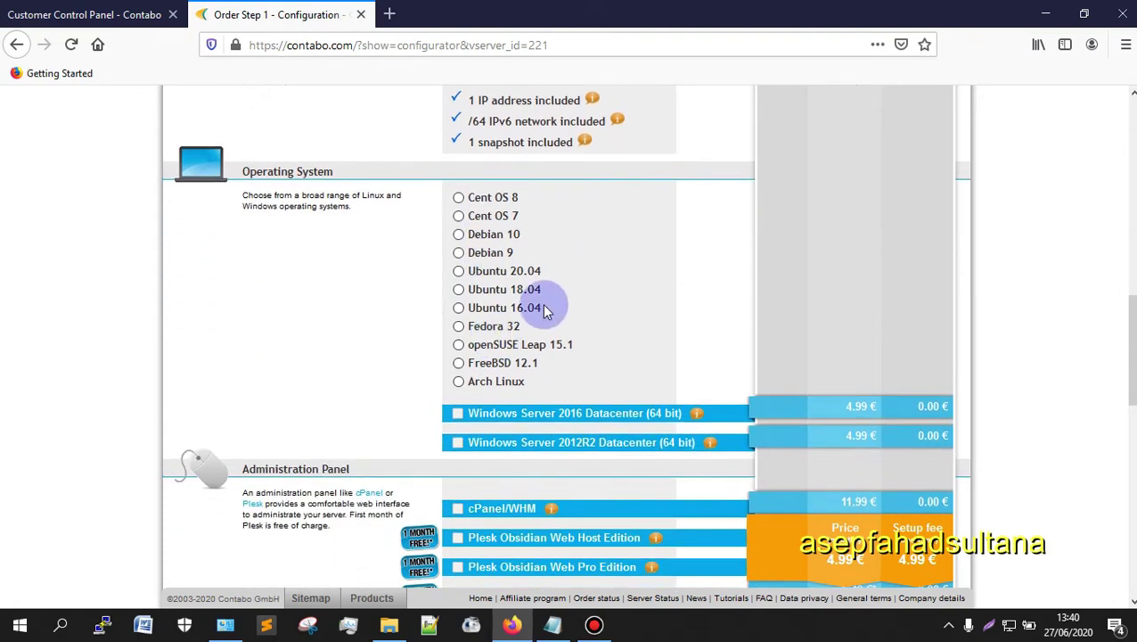
left_click(459, 217)
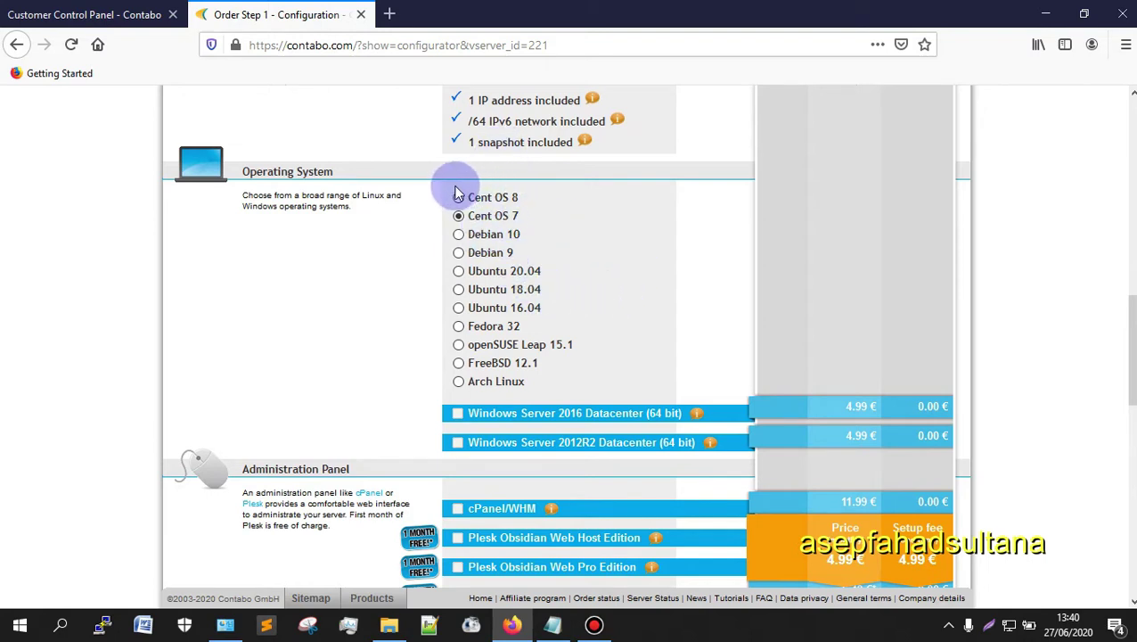
mouse_move(482, 197)
left_mouse_down()
mouse_move(532, 308)
mouse_move(501, 382)
mouse_move(498, 253)
mouse_move(470, 197)
left_mouse_up()
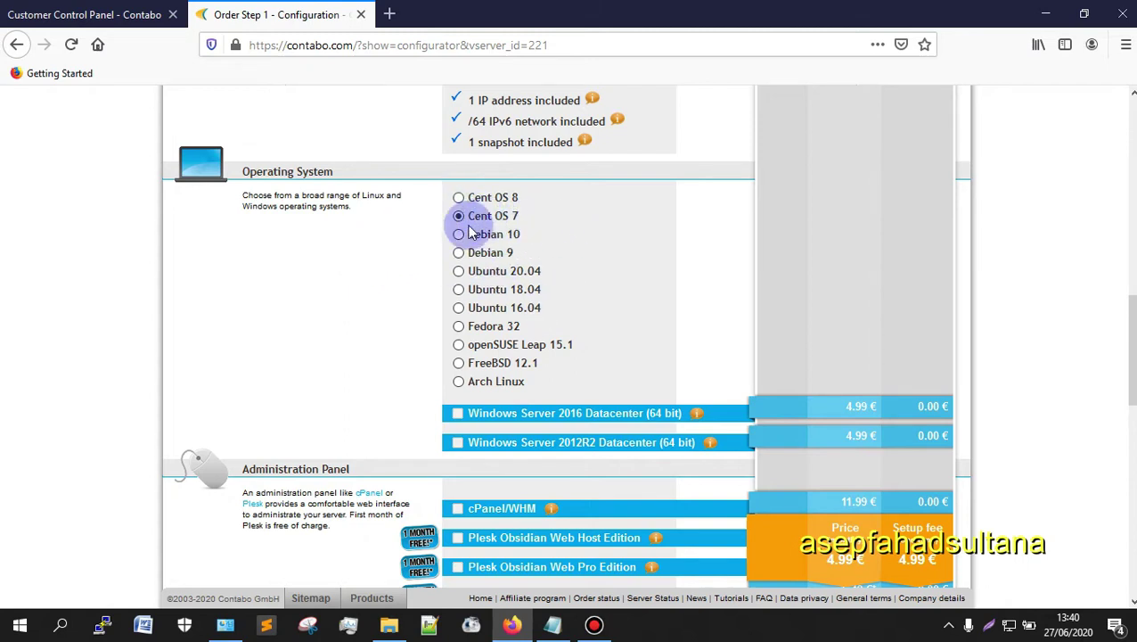
left_click(545, 219)
left_click(540, 228)
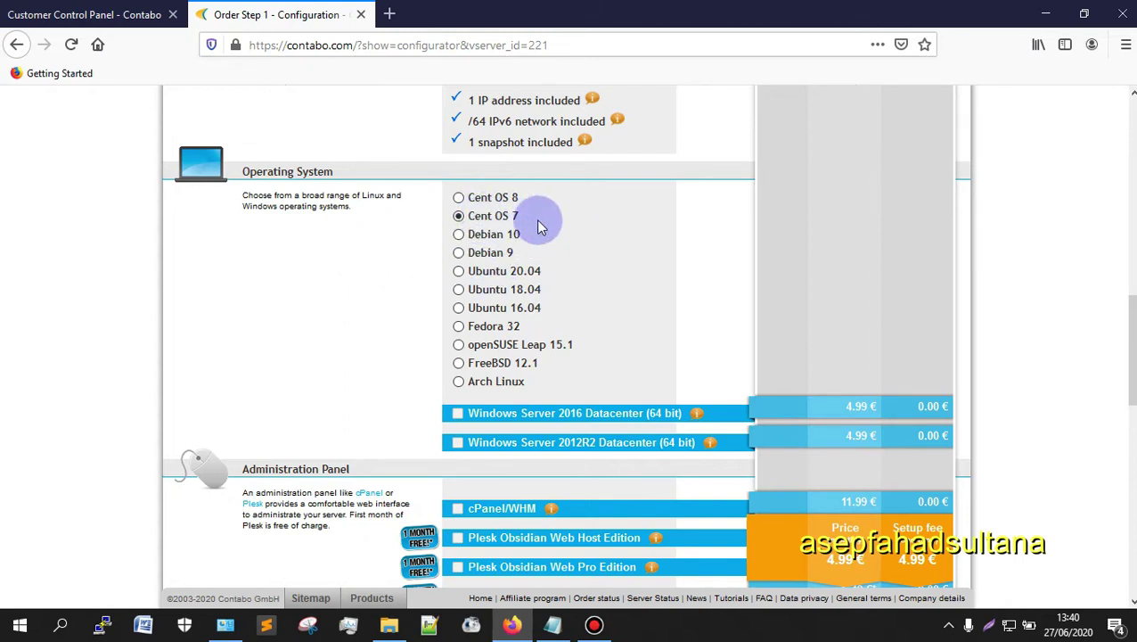
scroll(481, 317, "down", 5)
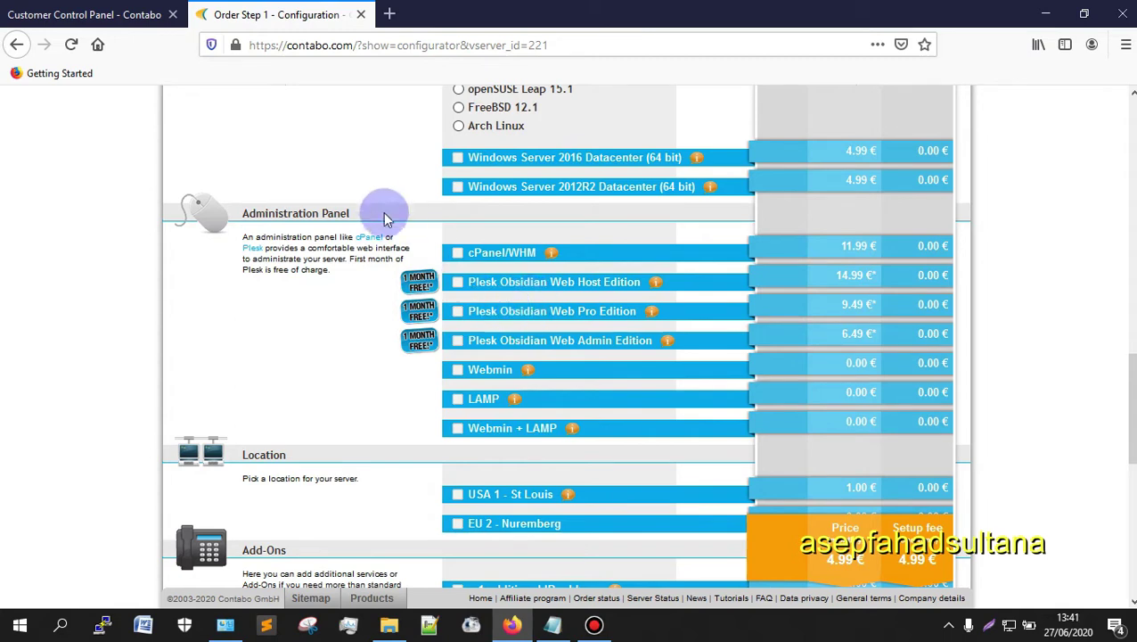
scroll(379, 207, "up", 1)
scroll(360, 246, "up", 4)
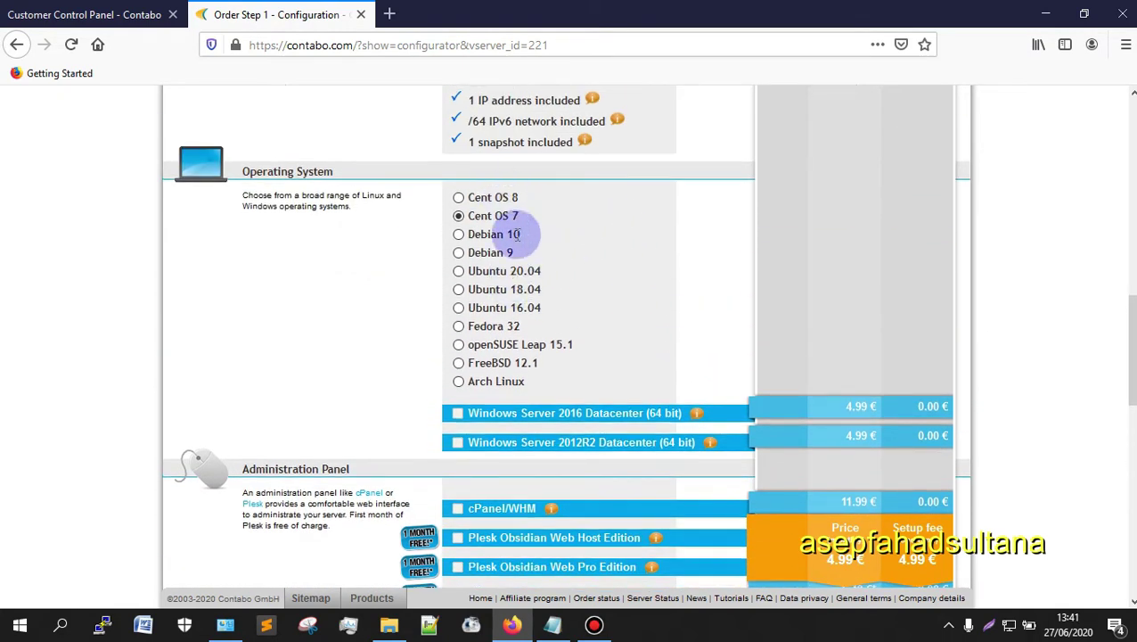
scroll(484, 228, "down", 3)
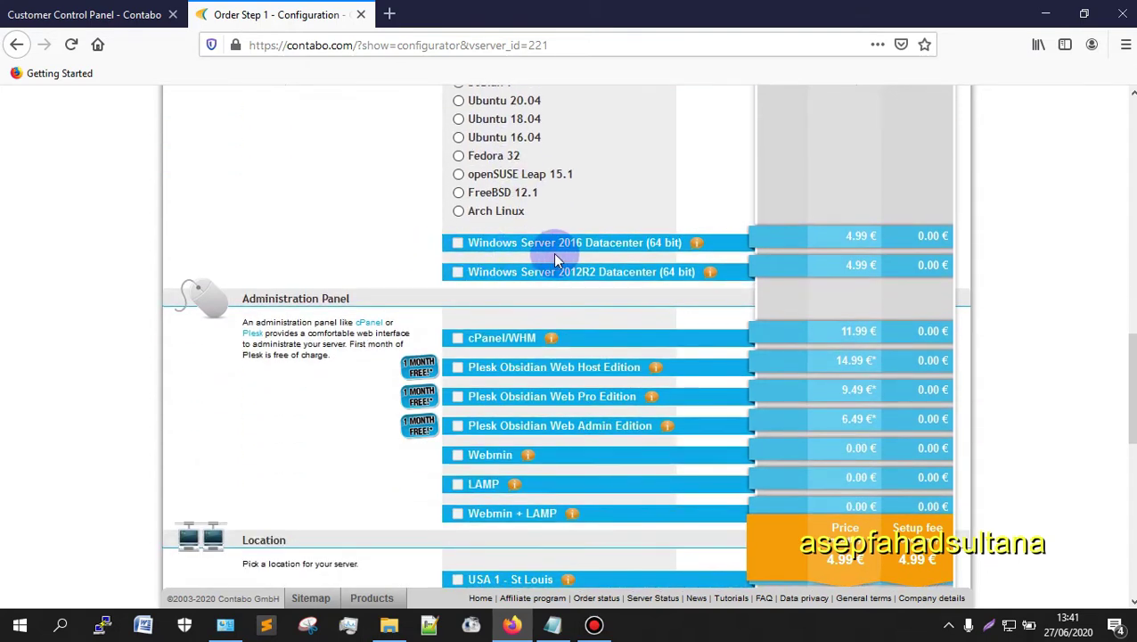
scroll(589, 214, "down", 2)
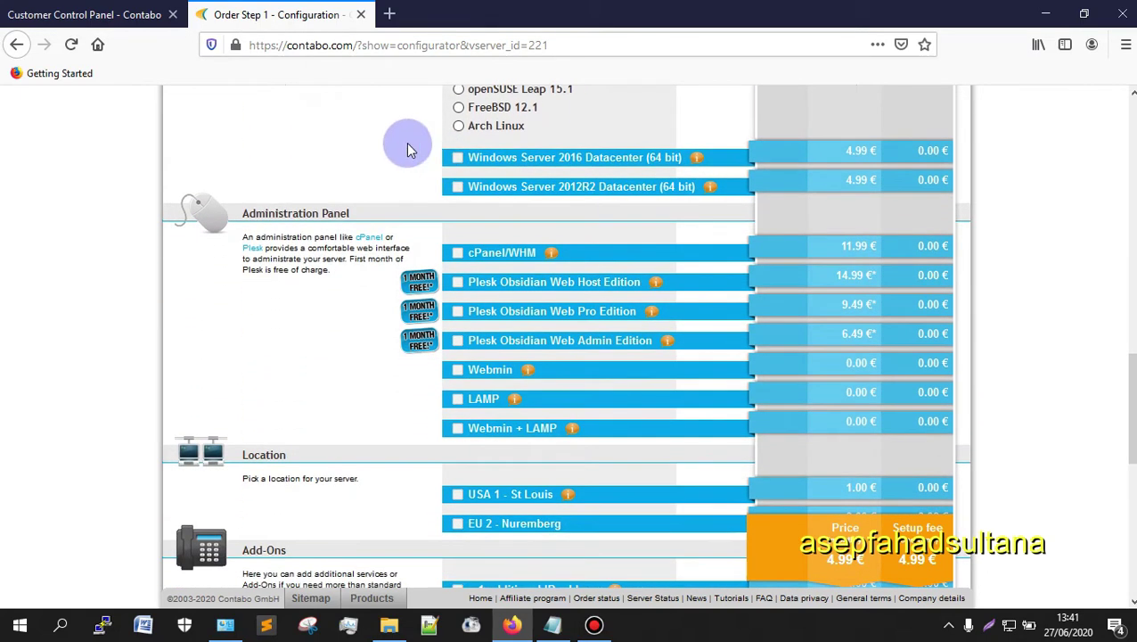
left_click_drag(408, 150, 247, 401)
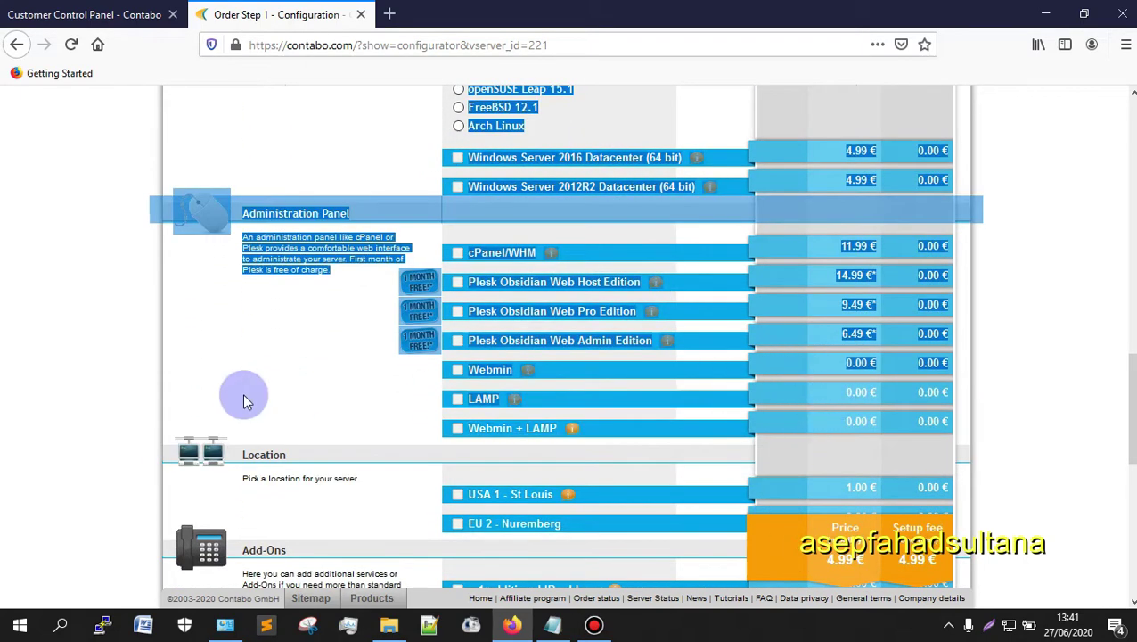
left_click(466, 320)
Step: Try adding Windows Server 2016 Datacenter, remove it again, and reselect Cent OS 7
left_click(461, 163)
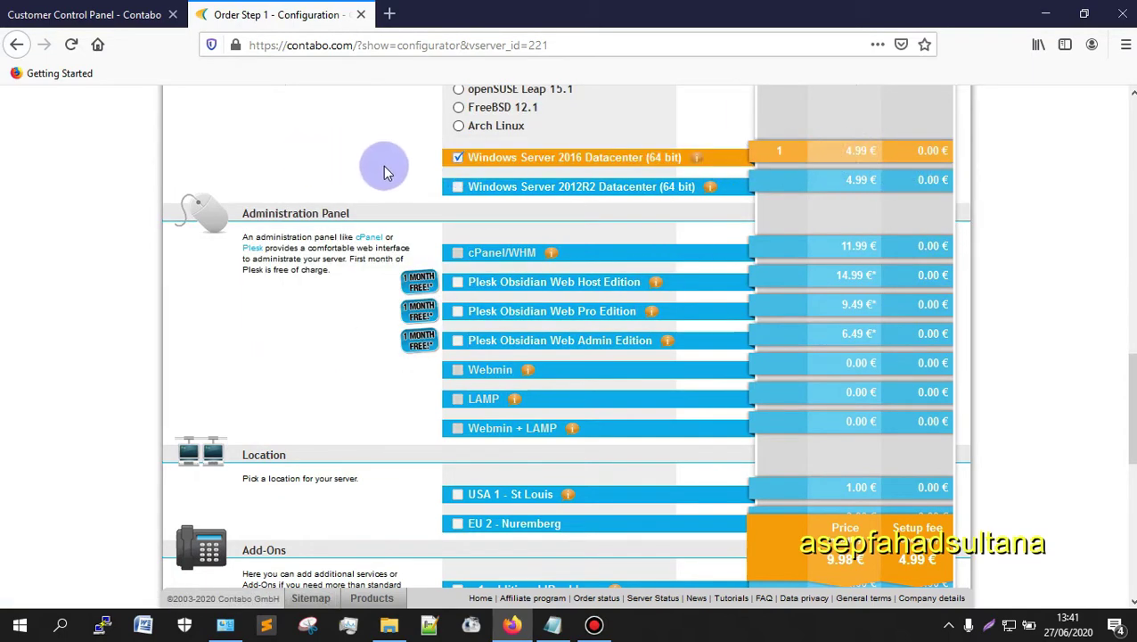
left_click(458, 158)
scroll(338, 159, "up", 1)
scroll(339, 158, "up", 5)
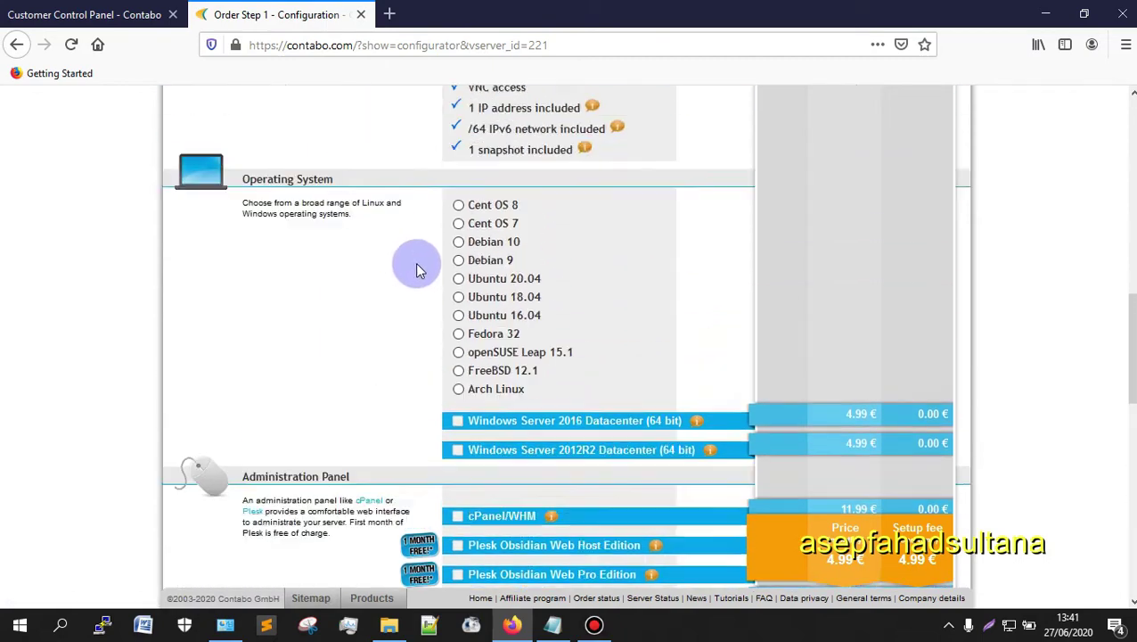
left_click(458, 387)
scroll(223, 389, "down", 3)
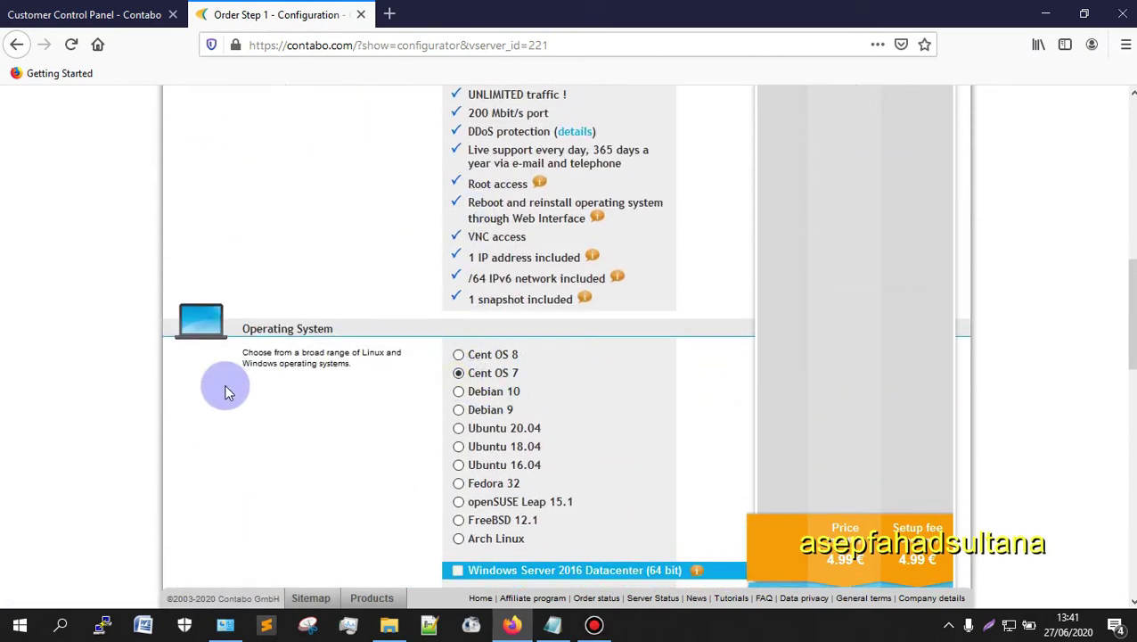
scroll(423, 314, "up", 3)
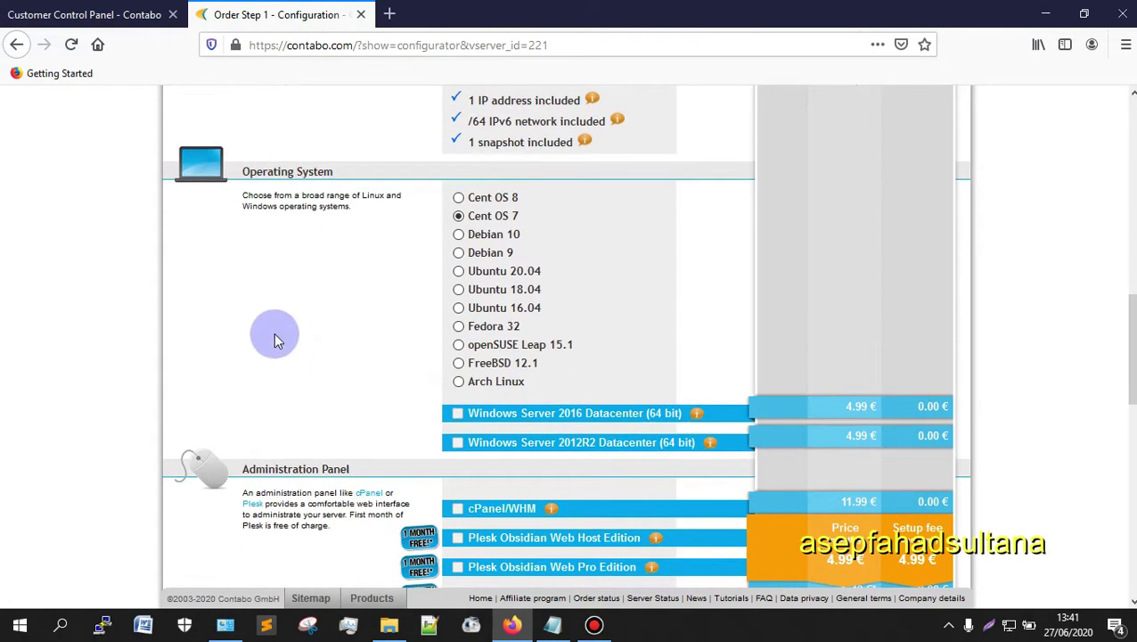
scroll(437, 389, "down", 2)
scroll(531, 427, "down", 6)
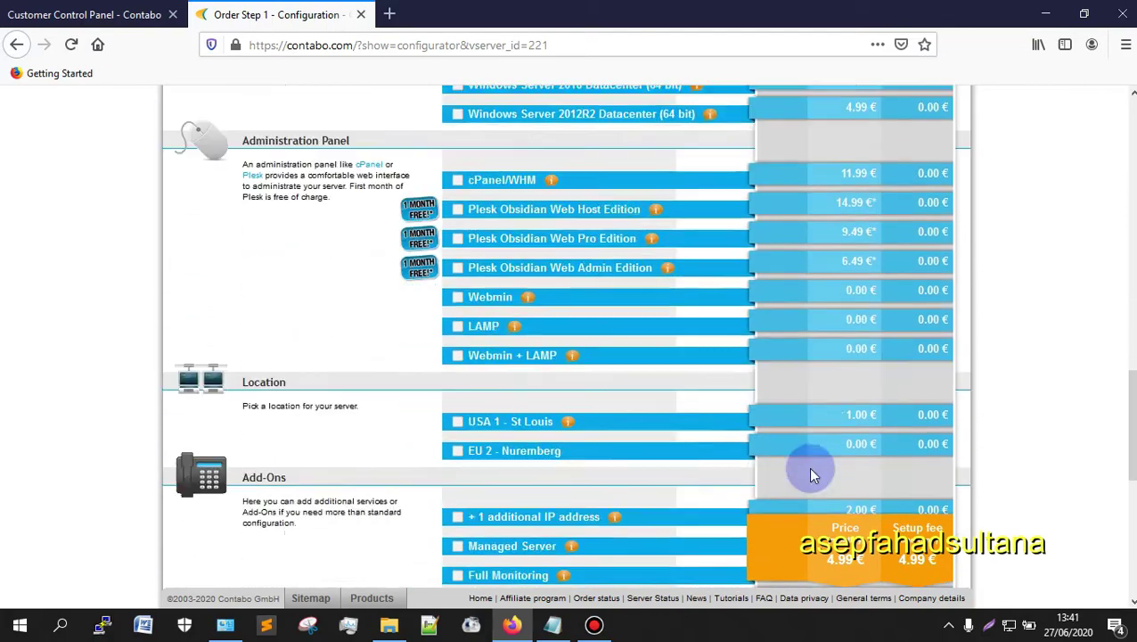
Step: Choose '3 months - setup fee of 3.99 EUR' as prepayment, for an 18.96 EUR initial payment
scroll(561, 374, "down", 3)
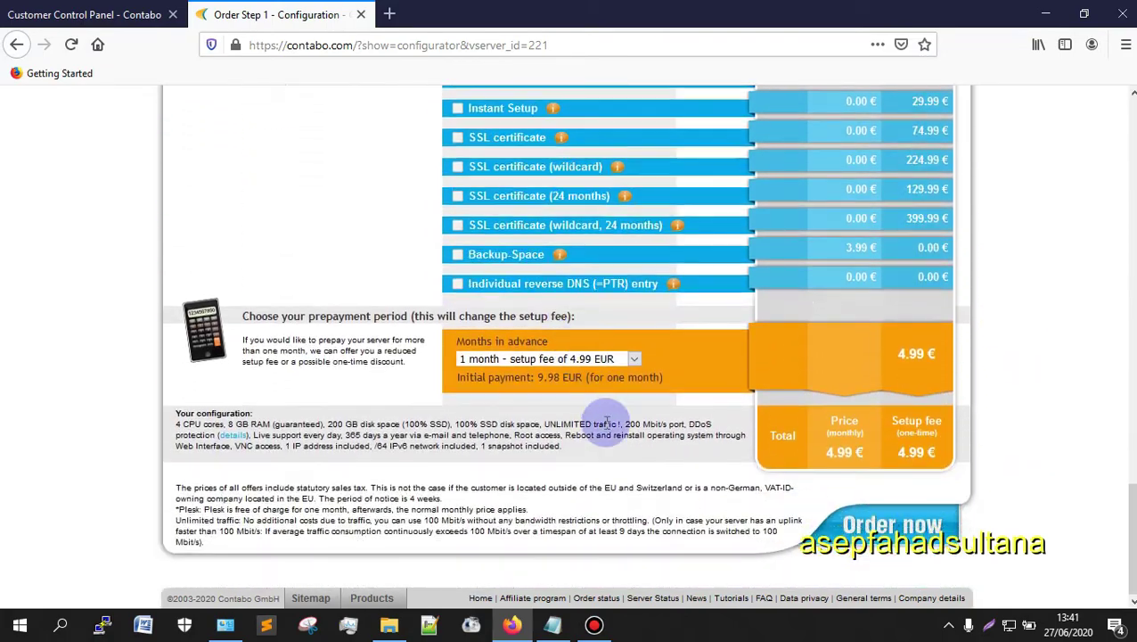
scroll(535, 423, "up", 10)
scroll(525, 412, "up", 4)
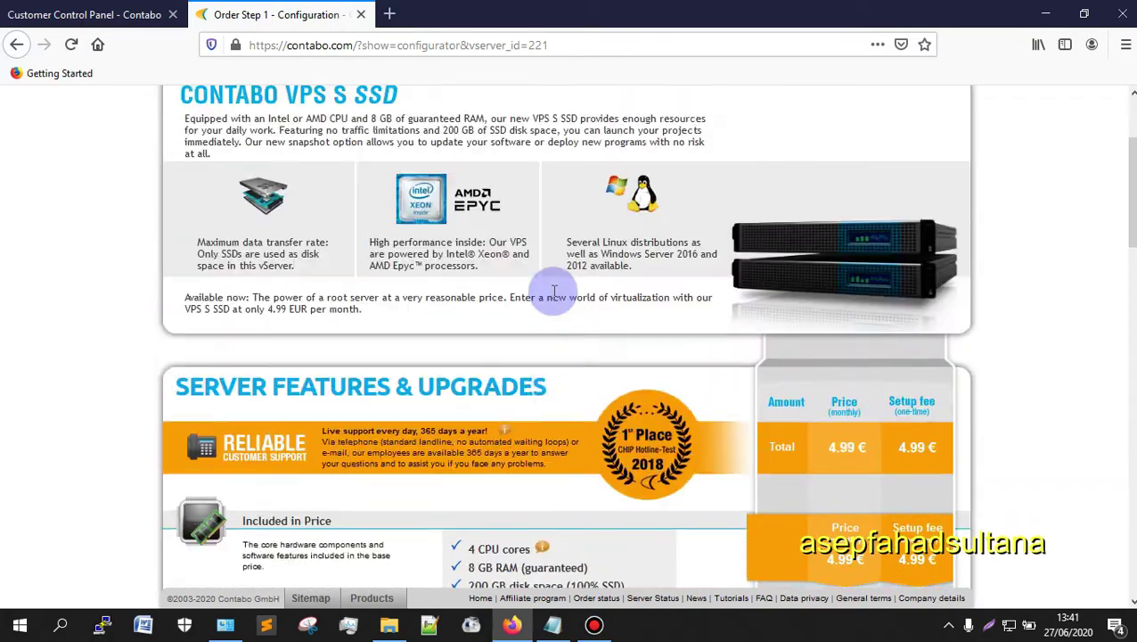
scroll(553, 300, "down", 15)
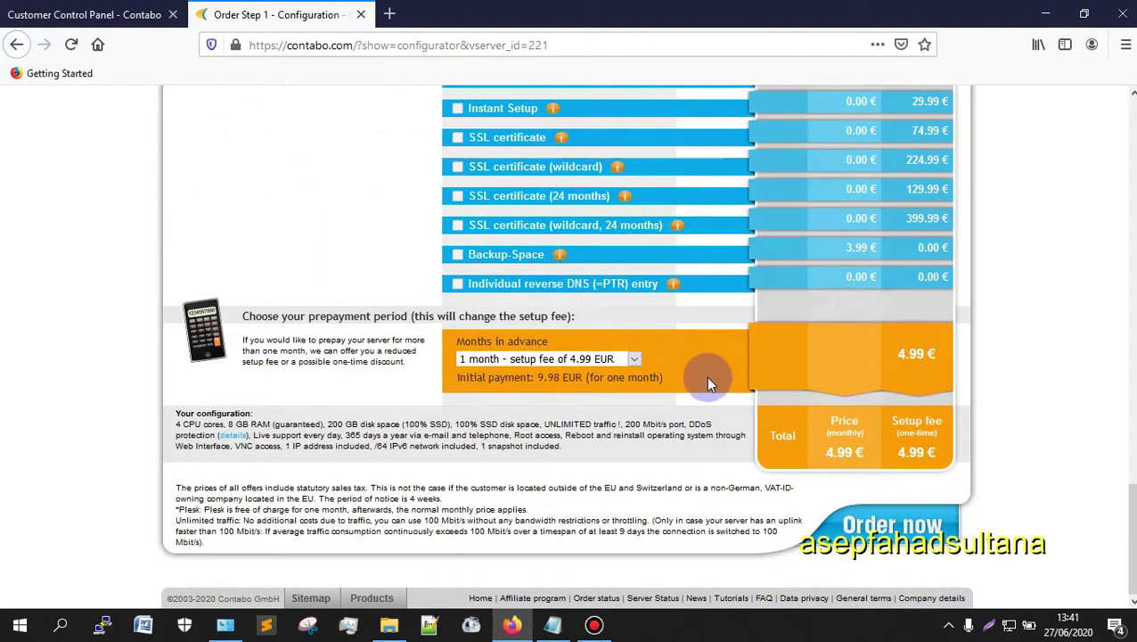
left_click(633, 361)
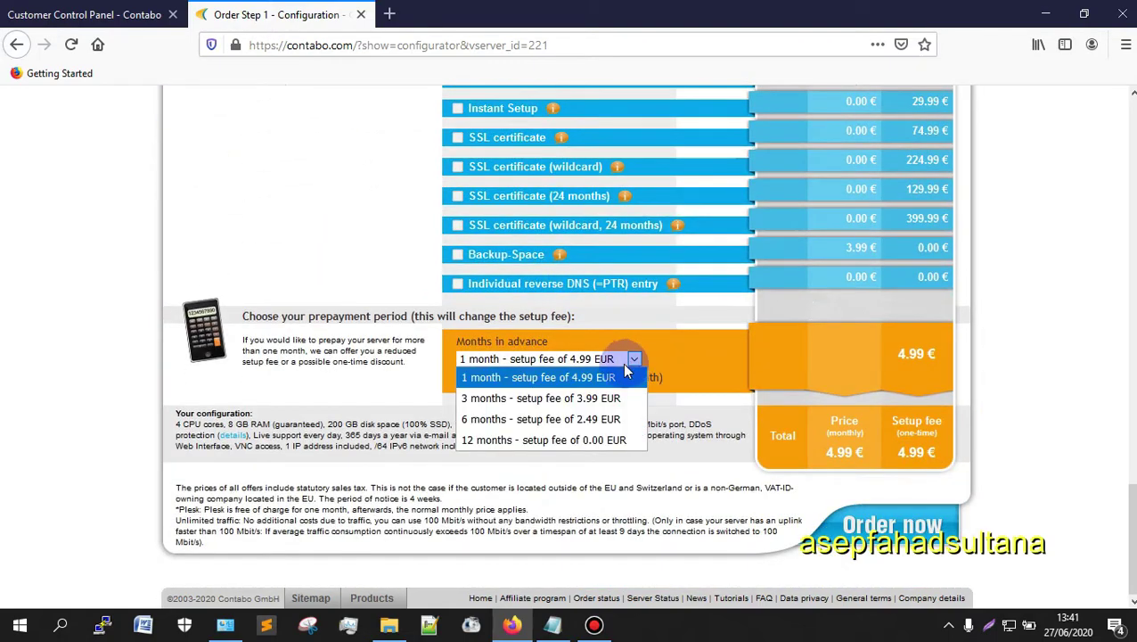
left_click(615, 398)
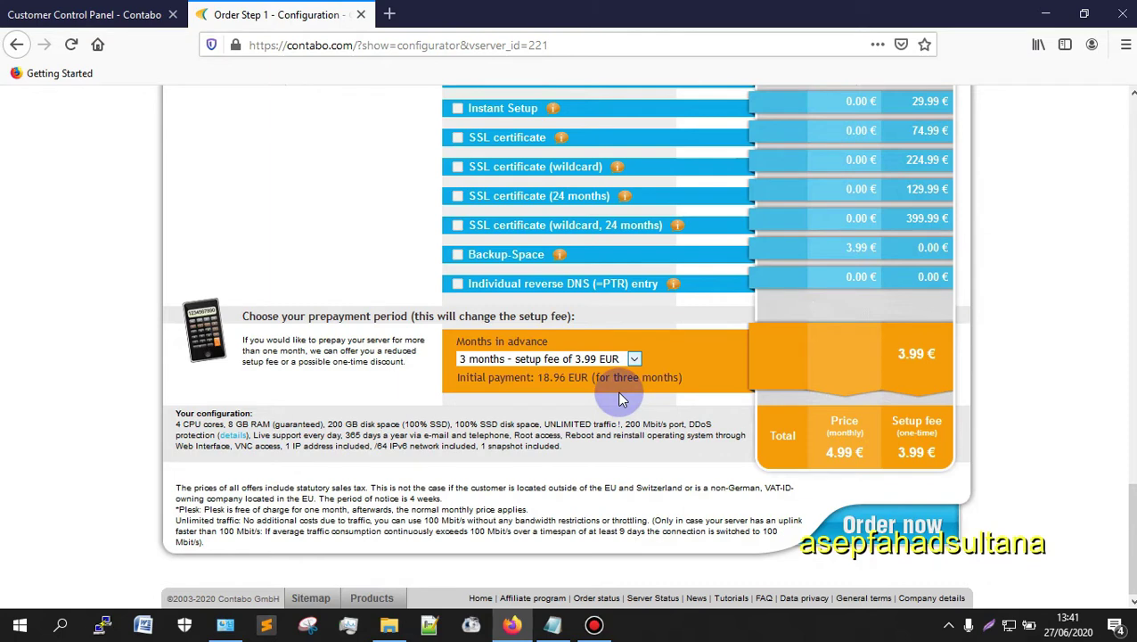
left_click(634, 356)
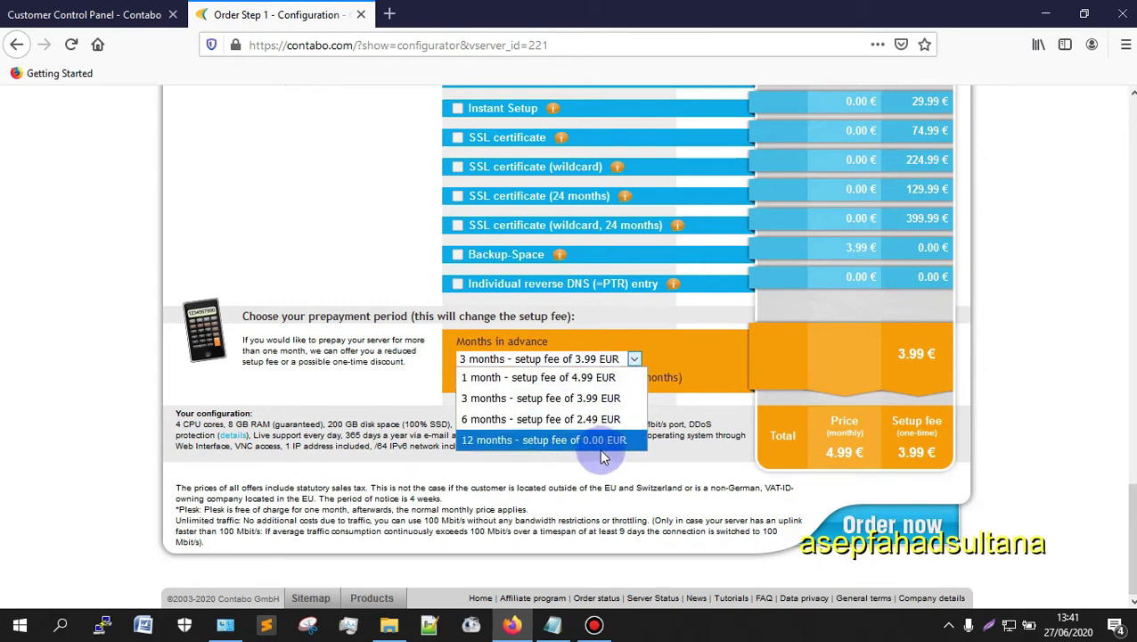
left_click(490, 400)
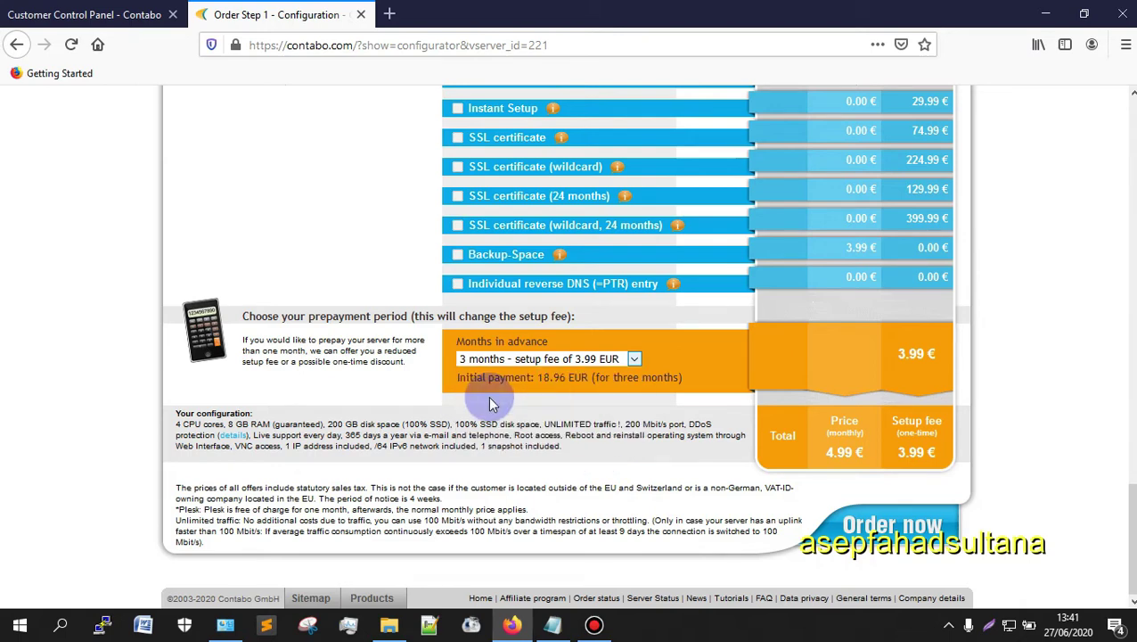
left_click(634, 367)
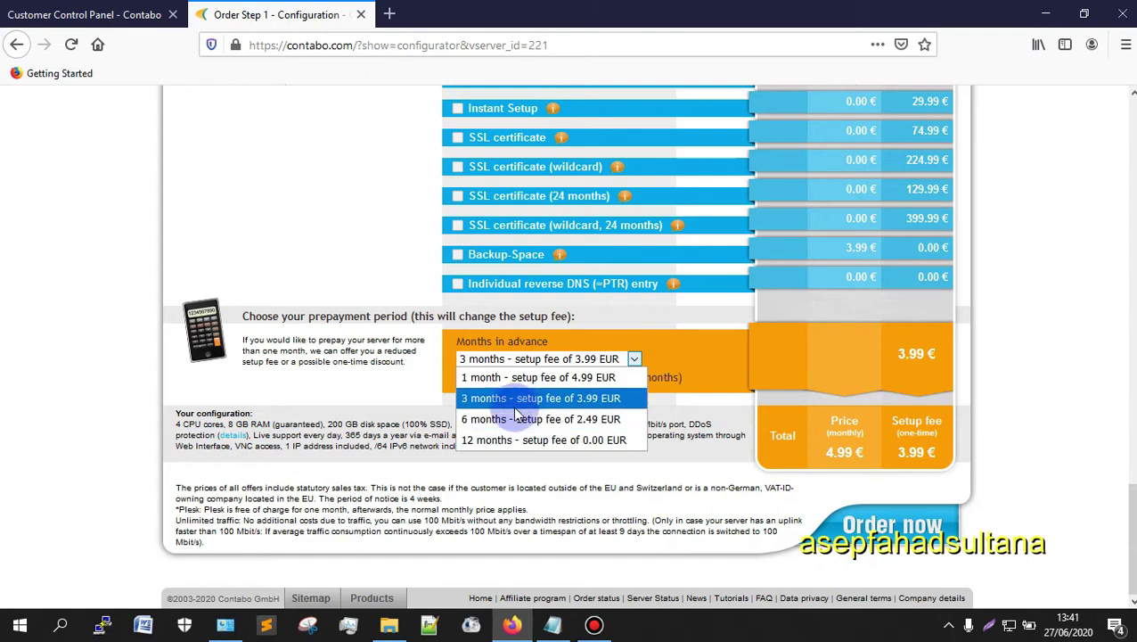
left_click(585, 401)
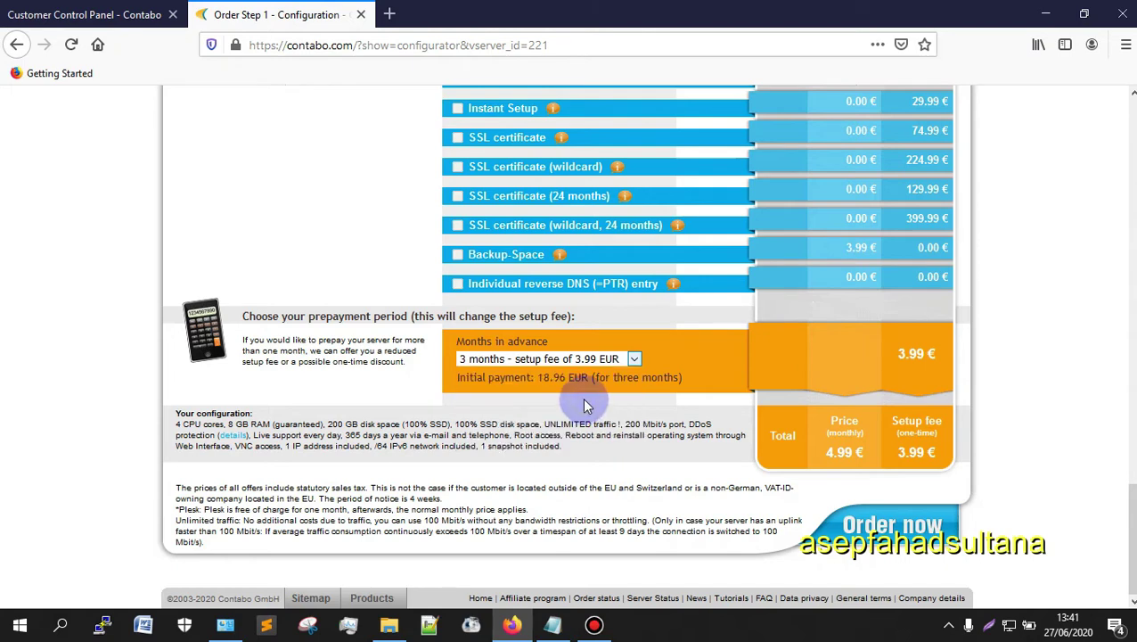
scroll(585, 404, "up", 10)
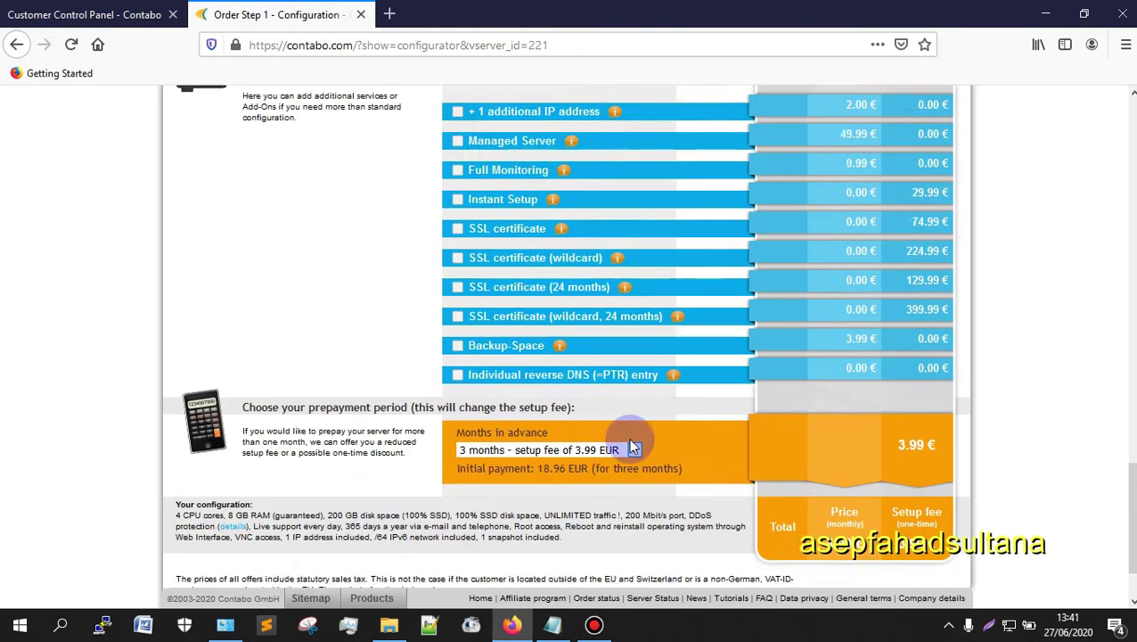
Step: Confirm Cent OS 7 as the selected operating system
scroll(503, 274, "up", 5)
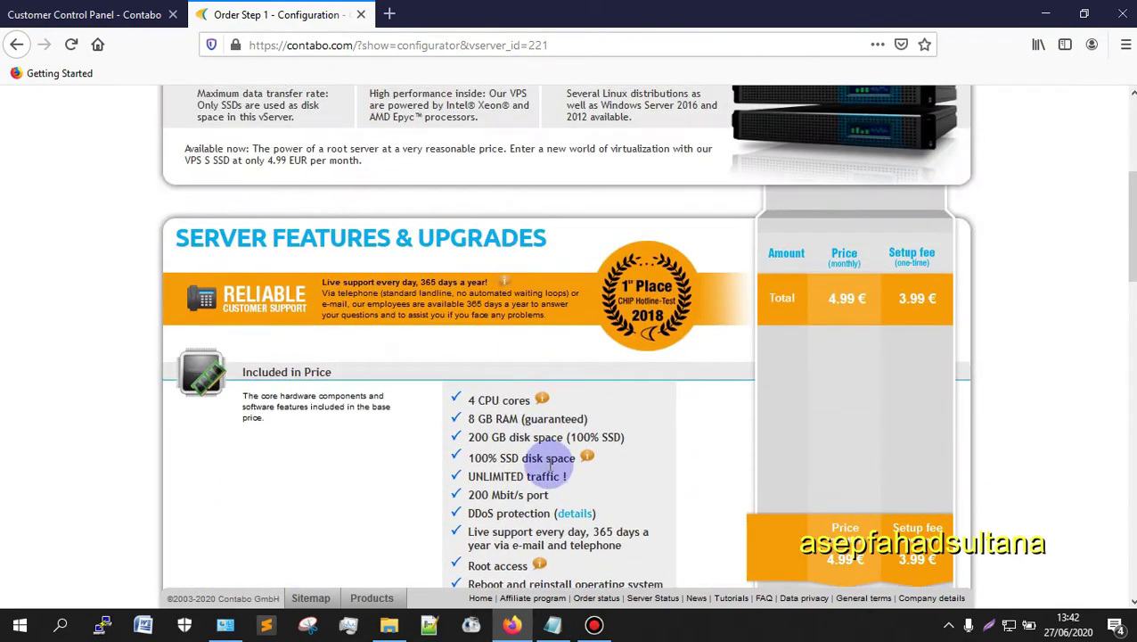
scroll(495, 446, "down", 3)
scroll(497, 449, "down", 6)
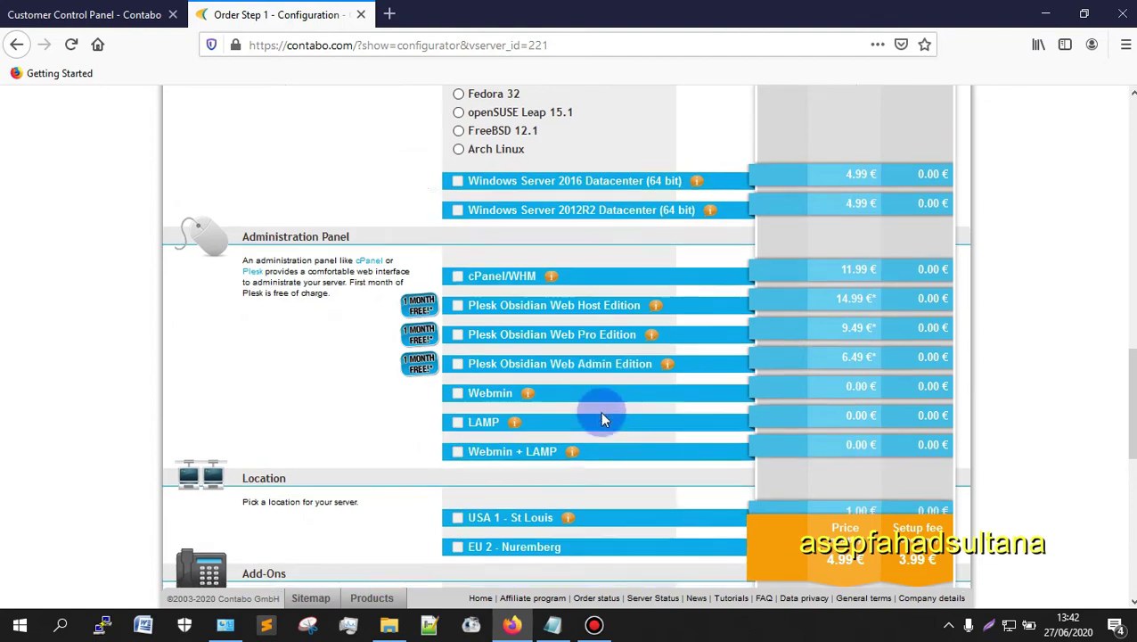
scroll(599, 413, "down", 3)
scroll(553, 310, "up", 6)
scroll(501, 239, "up", 1)
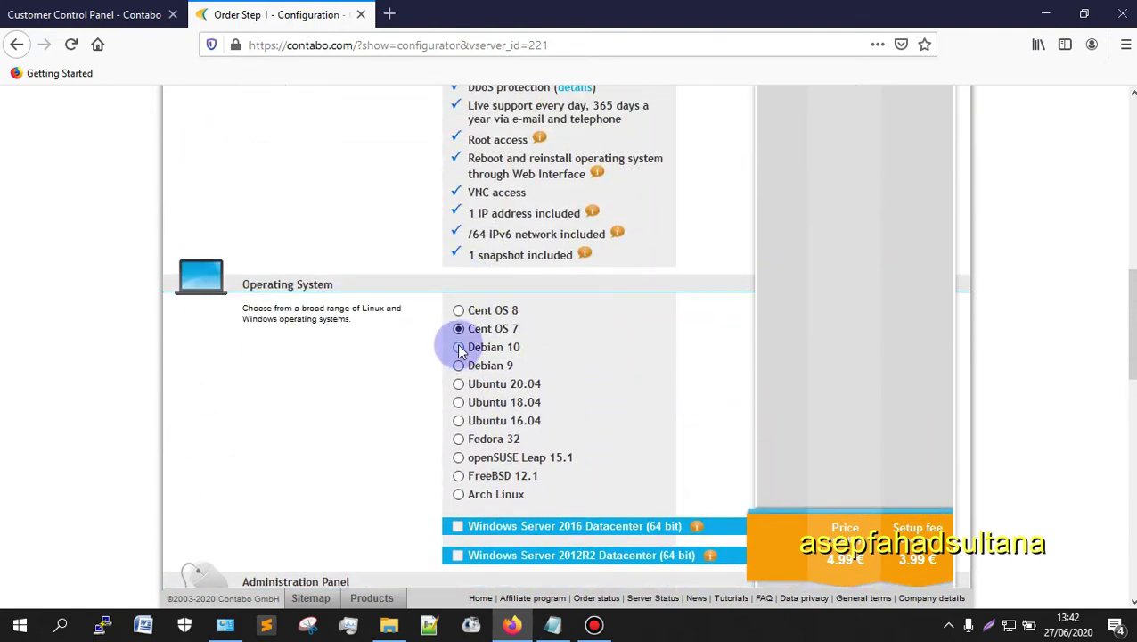
left_click(459, 328)
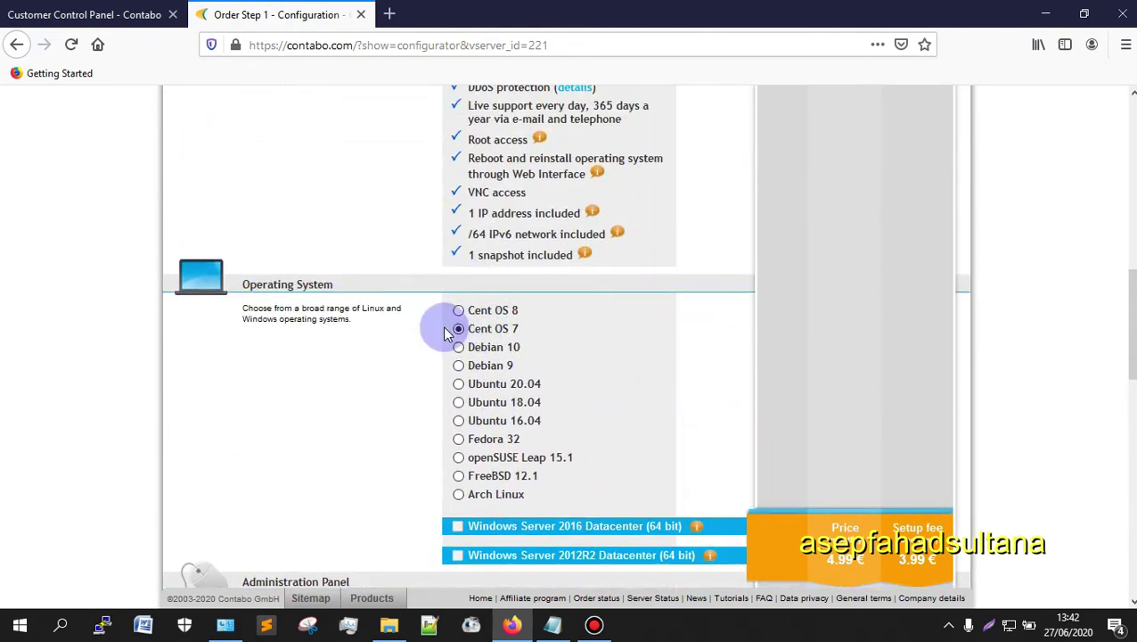
scroll(464, 307, "down", 2)
scroll(358, 157, "up", 3)
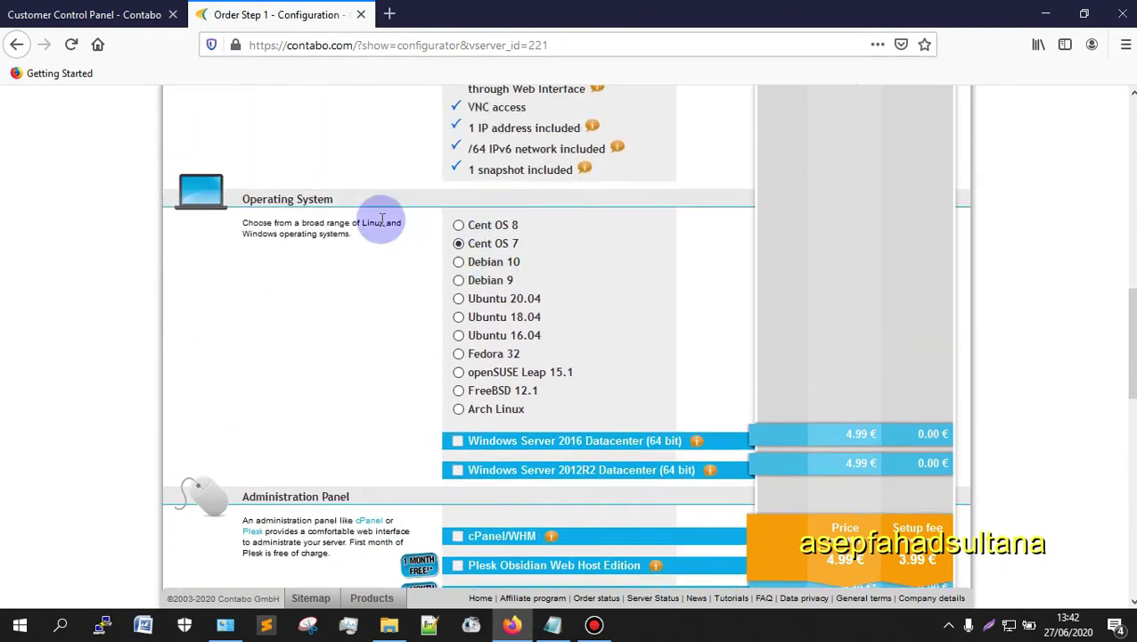
scroll(372, 237, "down", 5)
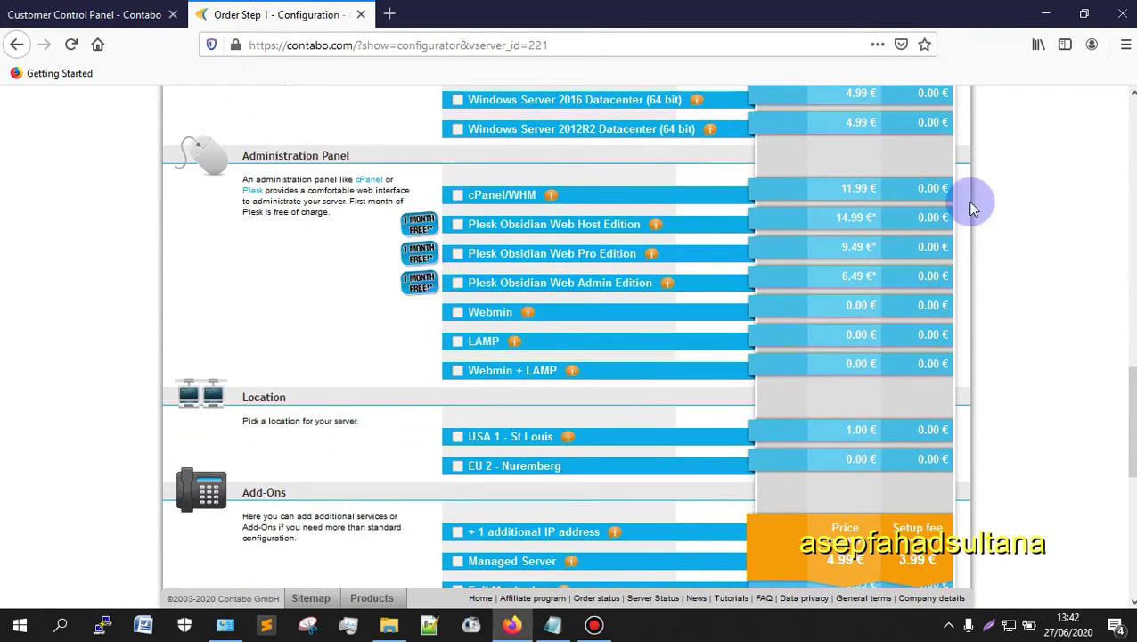
Step: Add the cPanel/WHM administration panel and remove it again, leaving no panel add-on
left_click(456, 200)
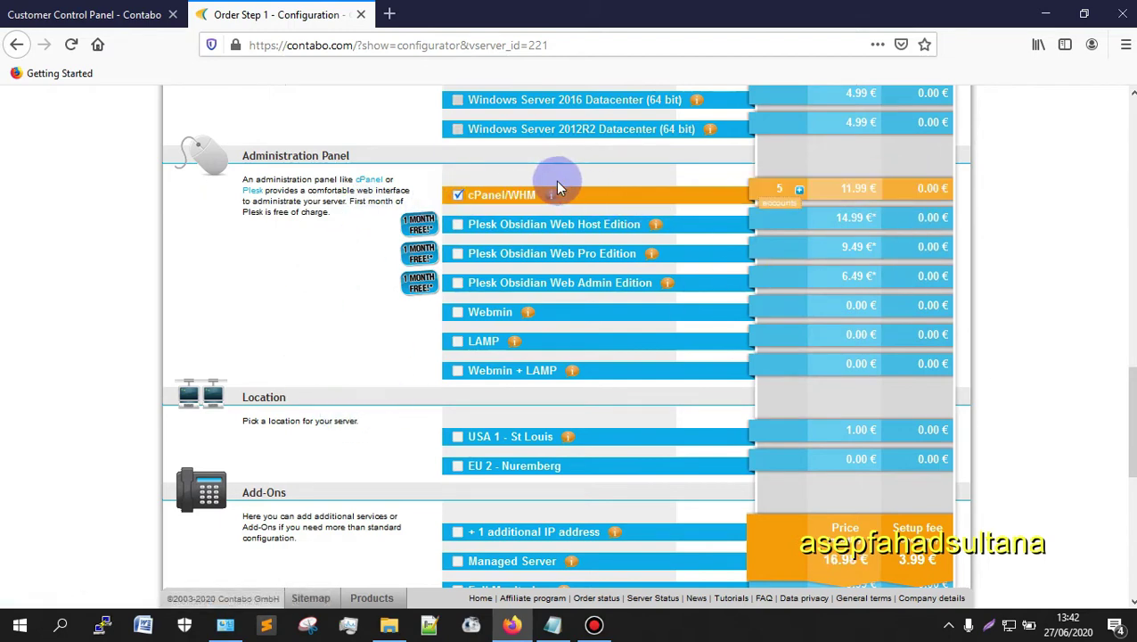
left_click(457, 195)
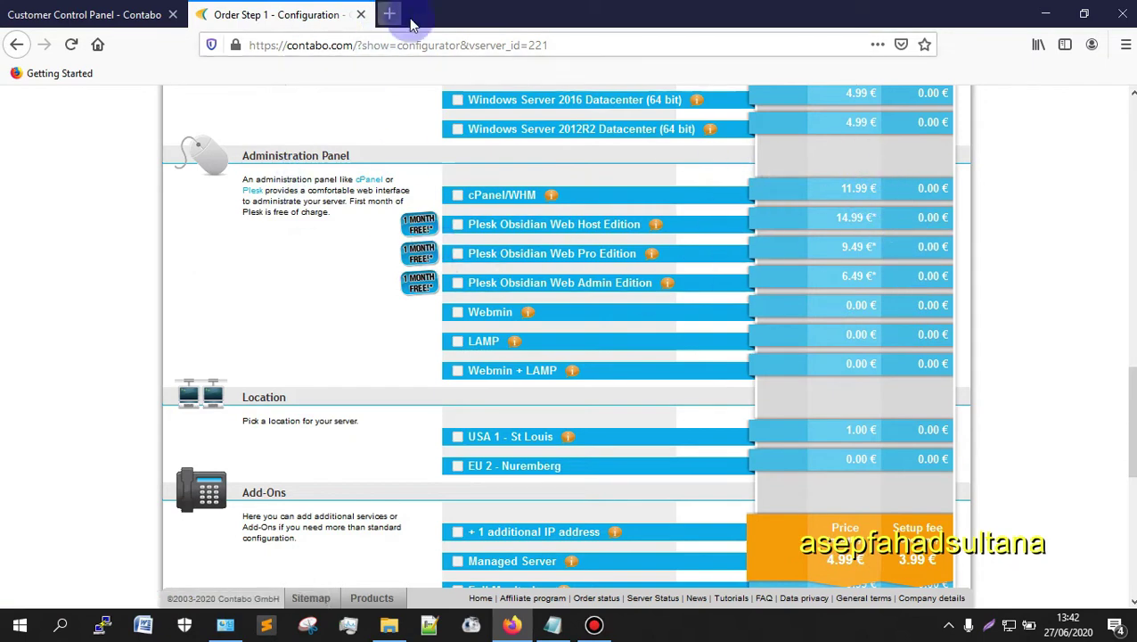
scroll(416, 239, "up", 3)
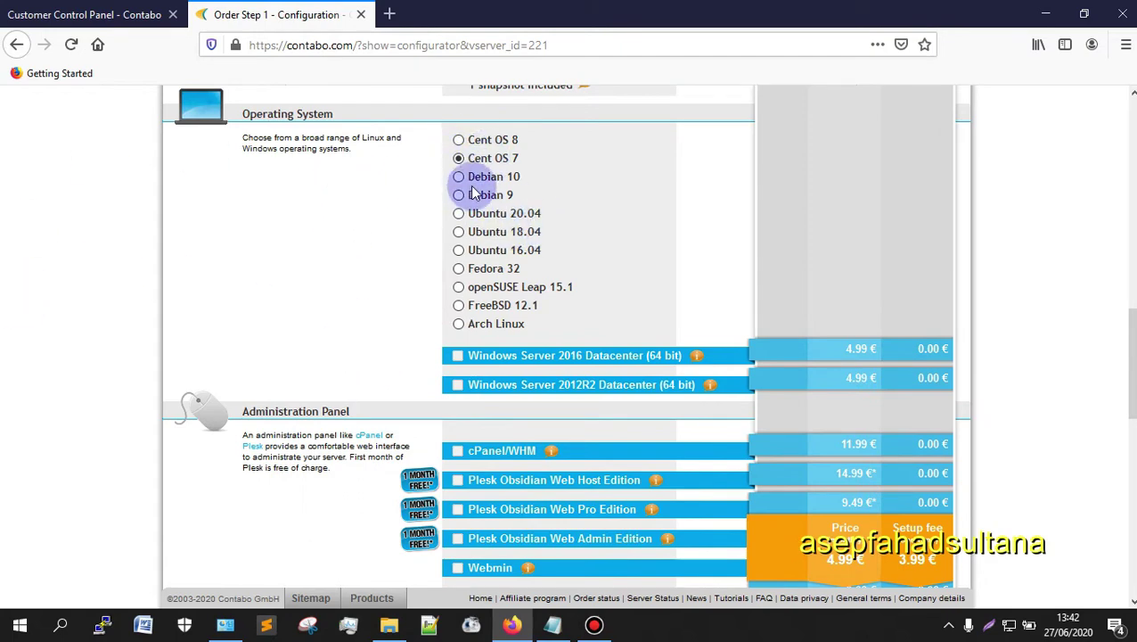
scroll(521, 267, "up", 6)
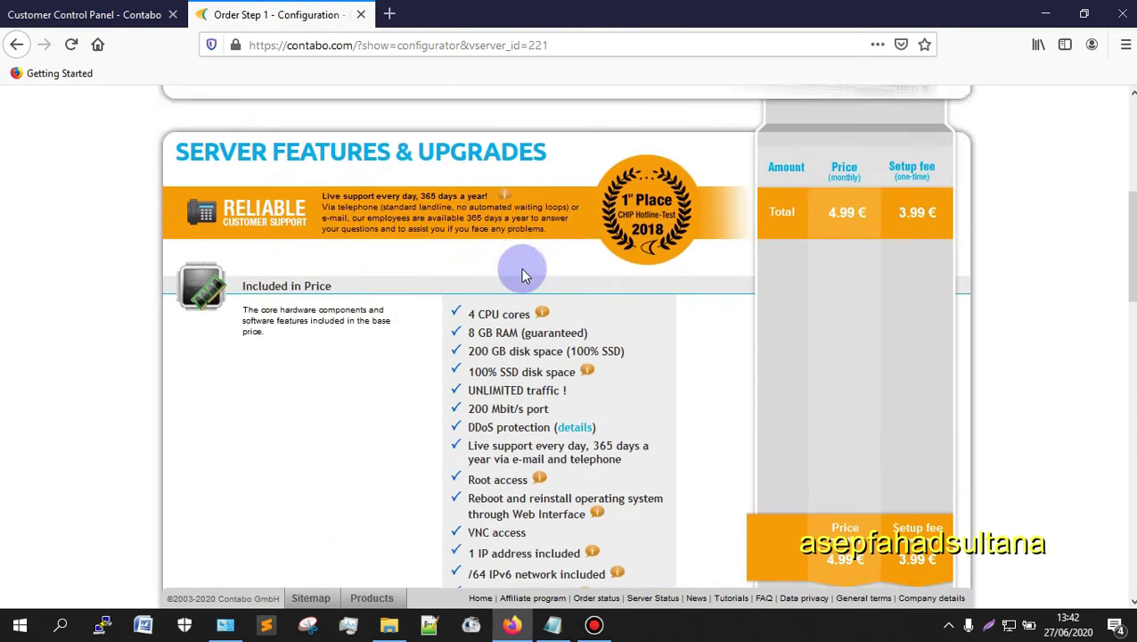
scroll(704, 182, "down", 8)
scroll(705, 240, "down", 10)
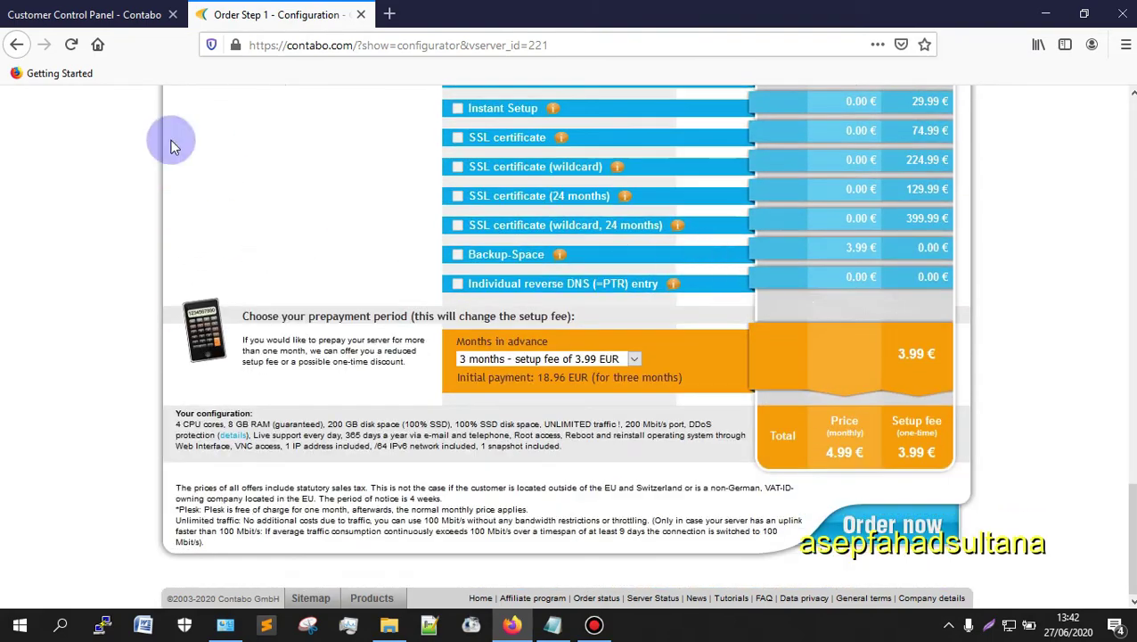
Step: Check the prepayment period list and keep 3 months in advance
left_click(633, 359)
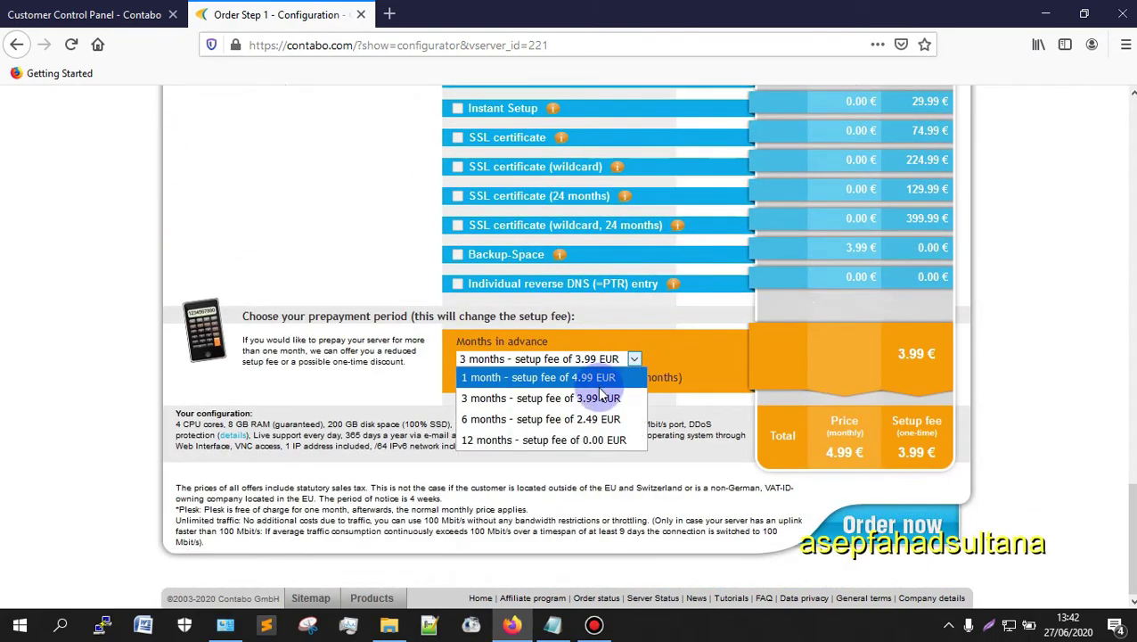
key("Escape")
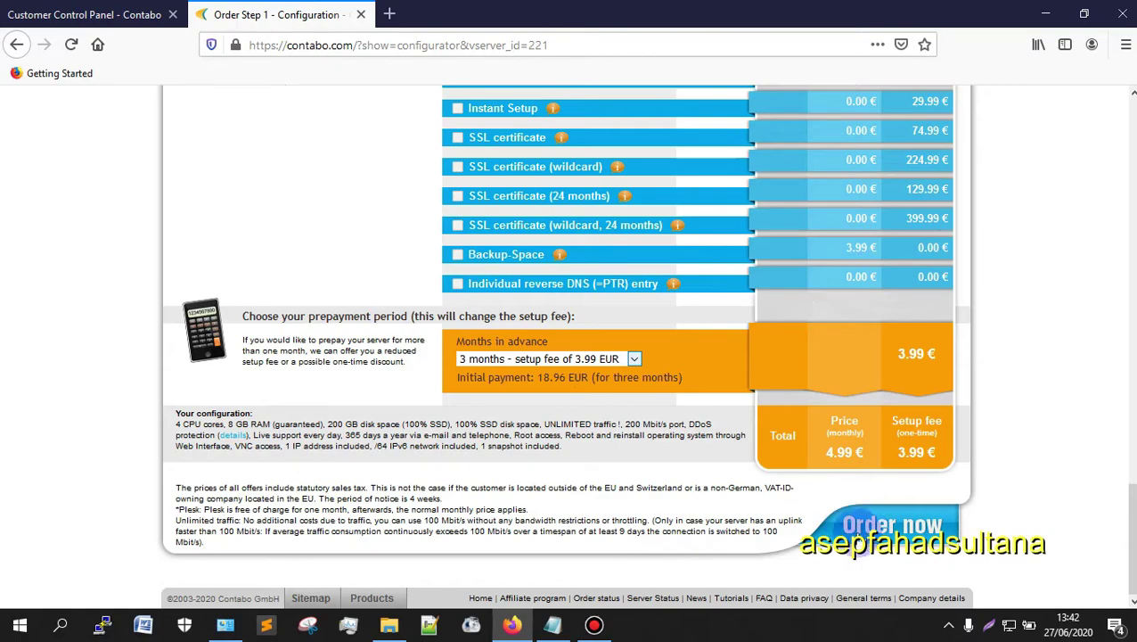
scroll(569, 508, "up", 10)
scroll(379, 505, "up", 7)
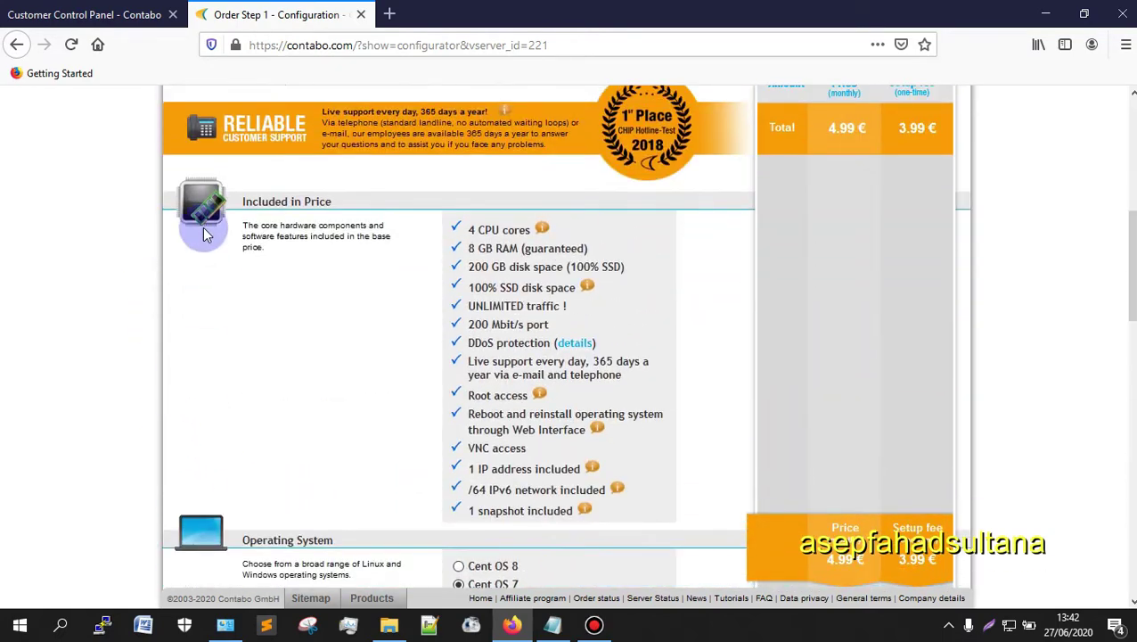
scroll(845, 373, "down", 15)
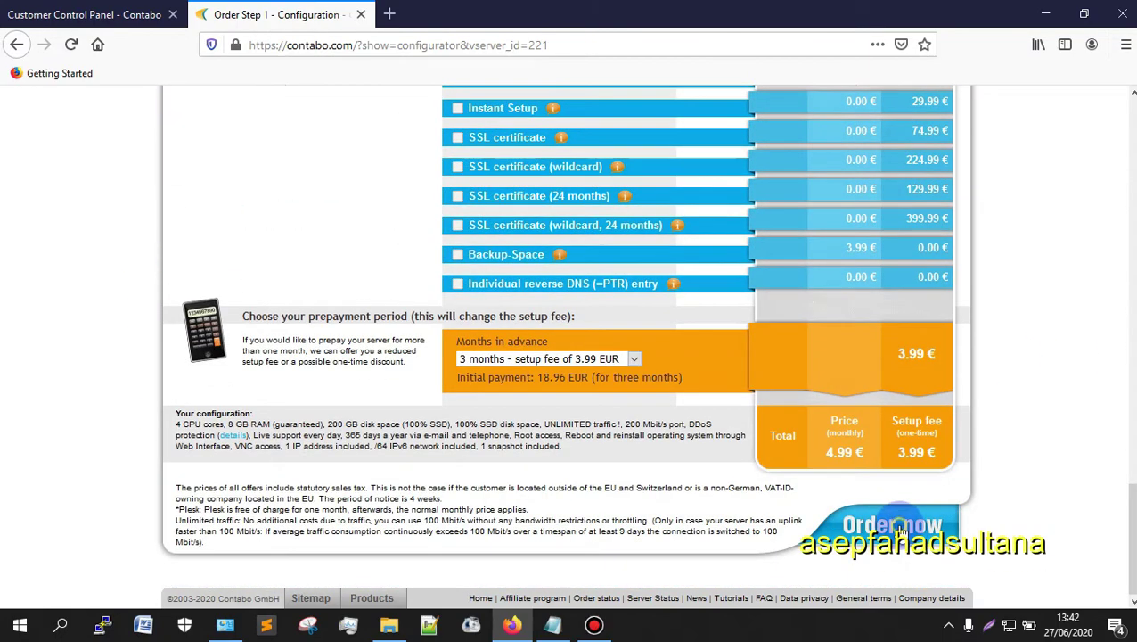
Step: Order the configured VPS and review Step 2's Your data and PayPal payment sections
left_click(900, 527)
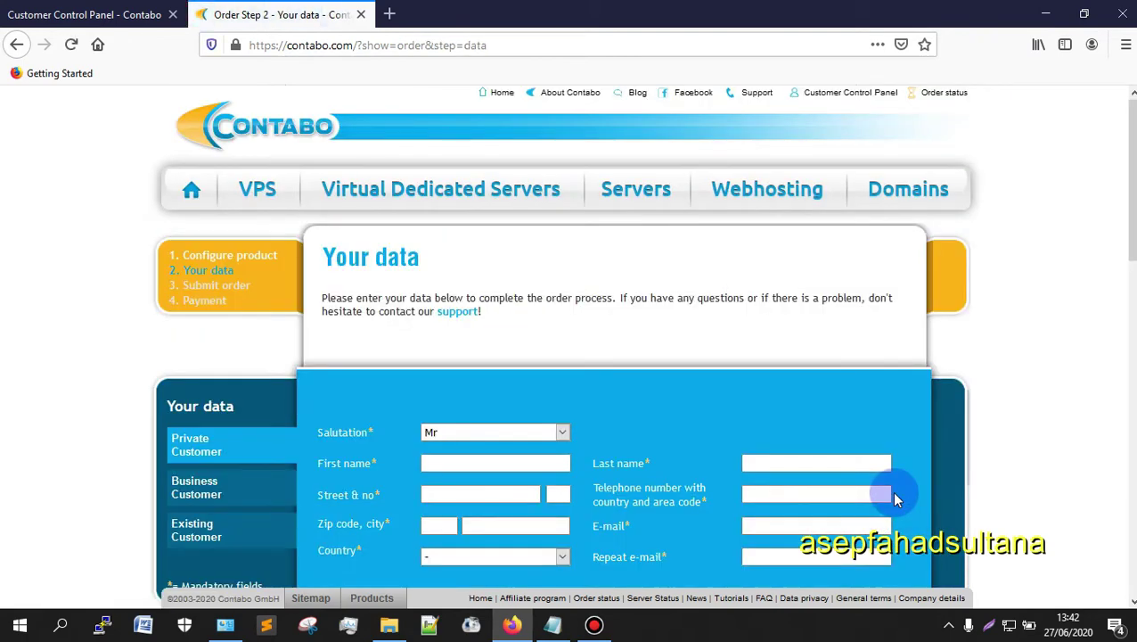
scroll(641, 277, "down", 4)
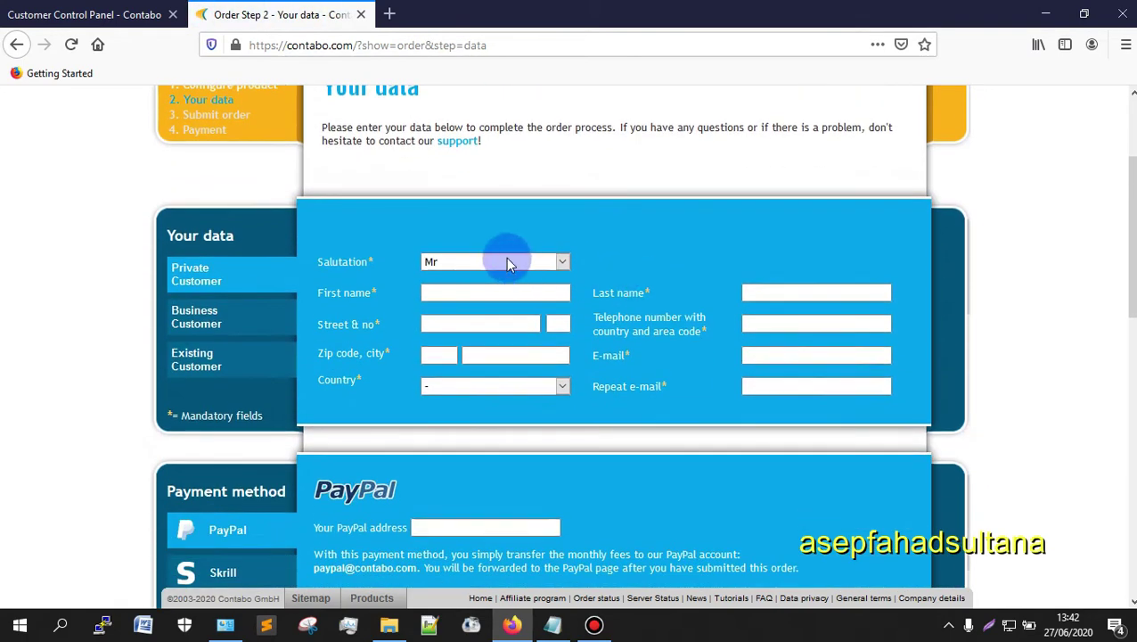
scroll(451, 487, "down", 9)
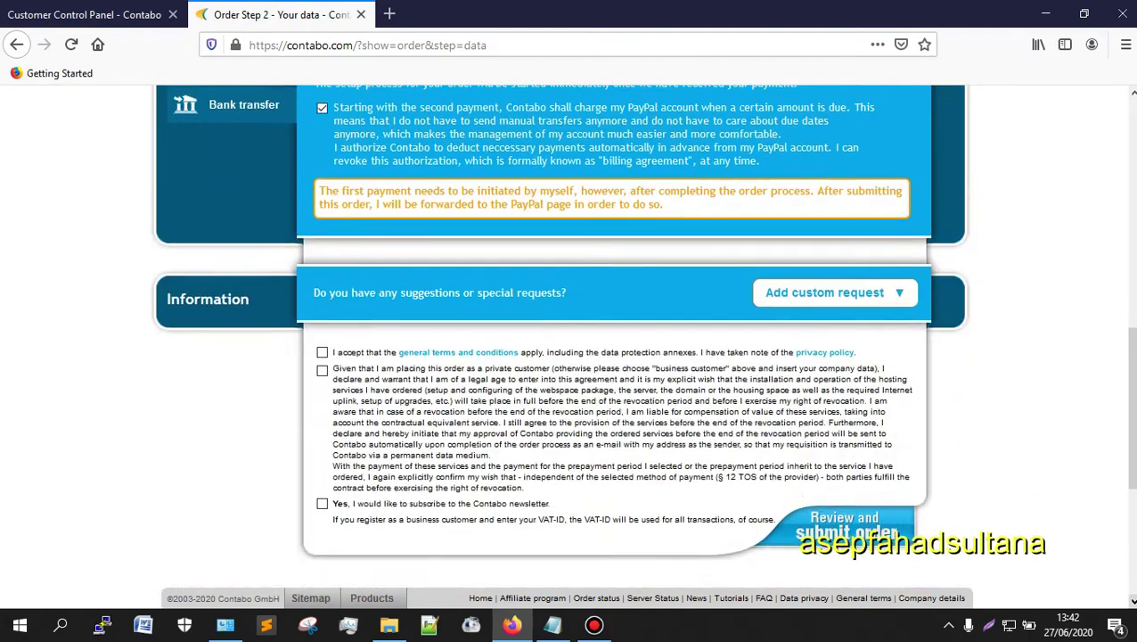
scroll(526, 464, "up", 2)
scroll(526, 462, "up", 11)
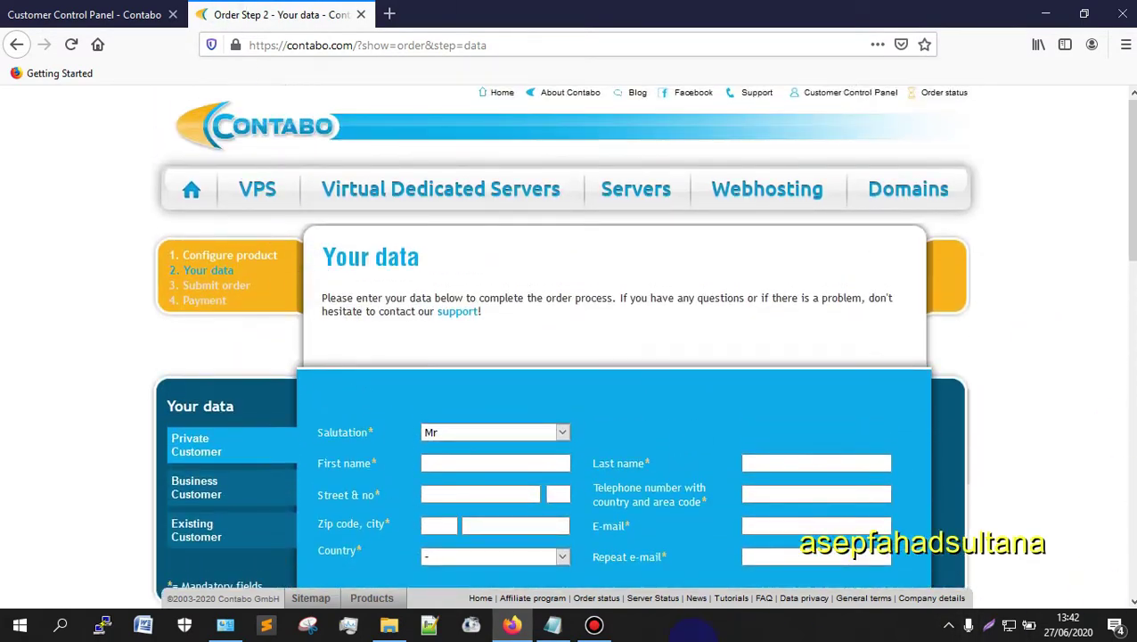
left_click(594, 625)
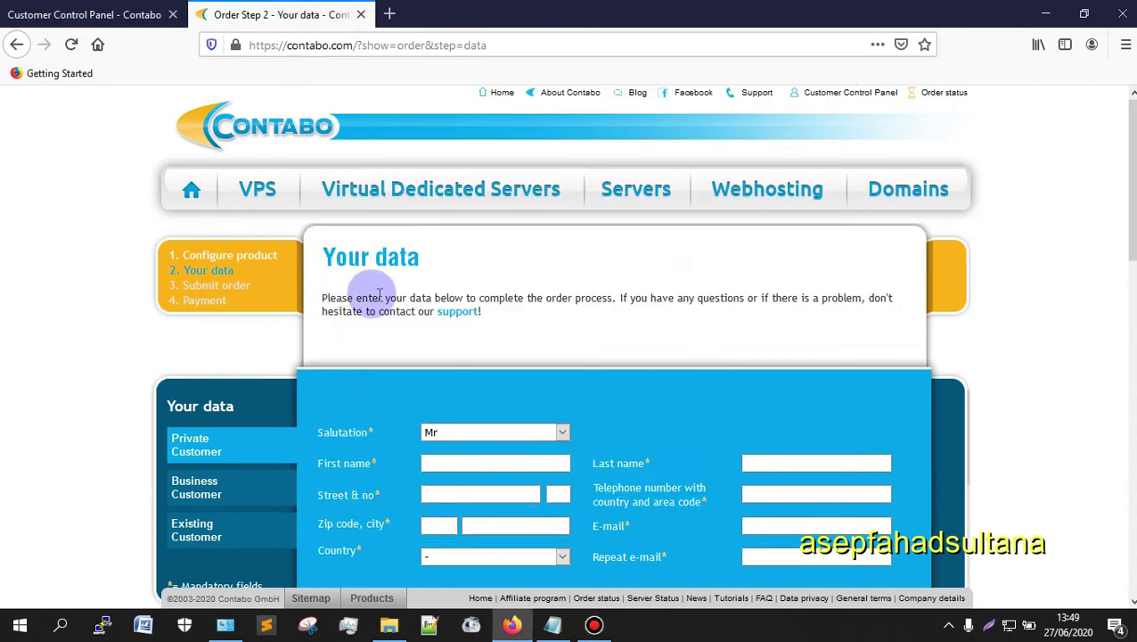
scroll(380, 296, "down", 5)
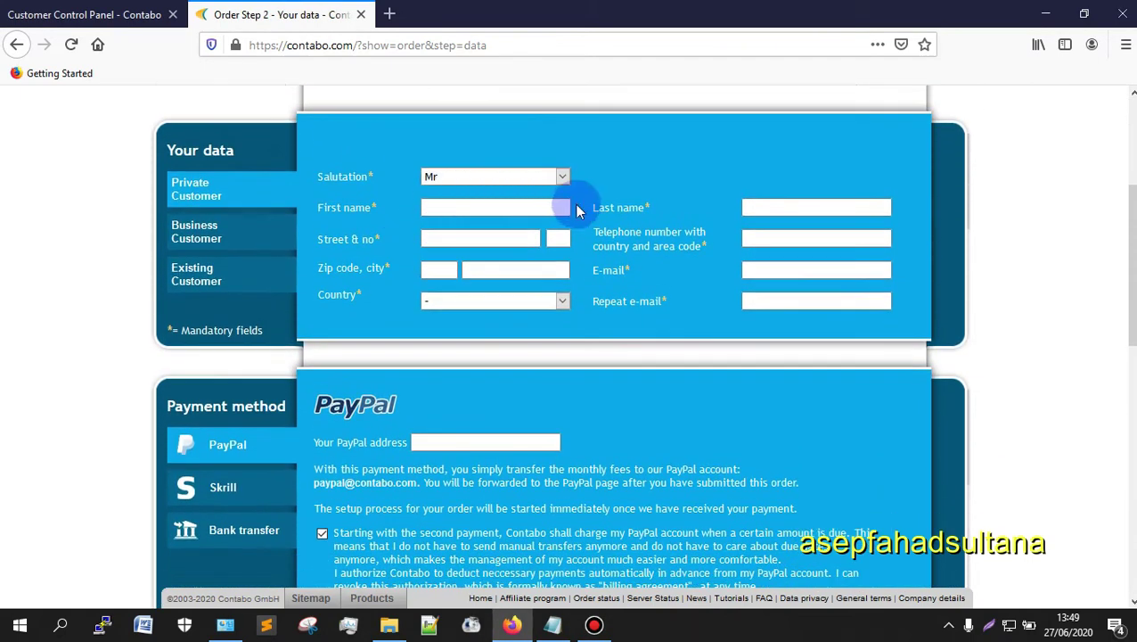
scroll(616, 287, "down", 3)
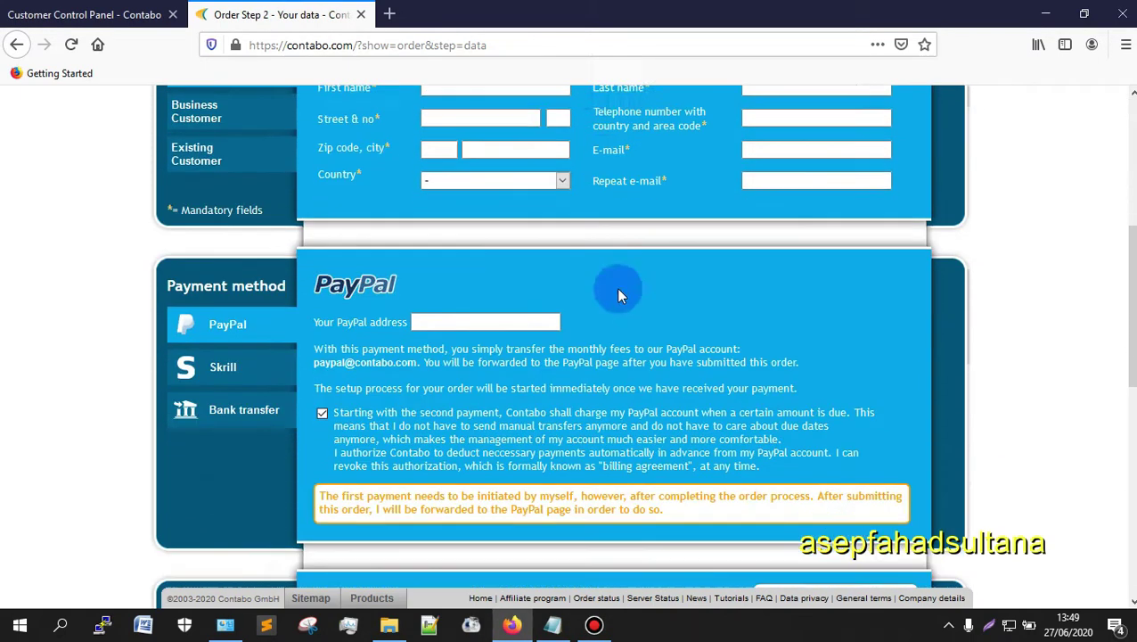
scroll(1010, 381, "down", 10)
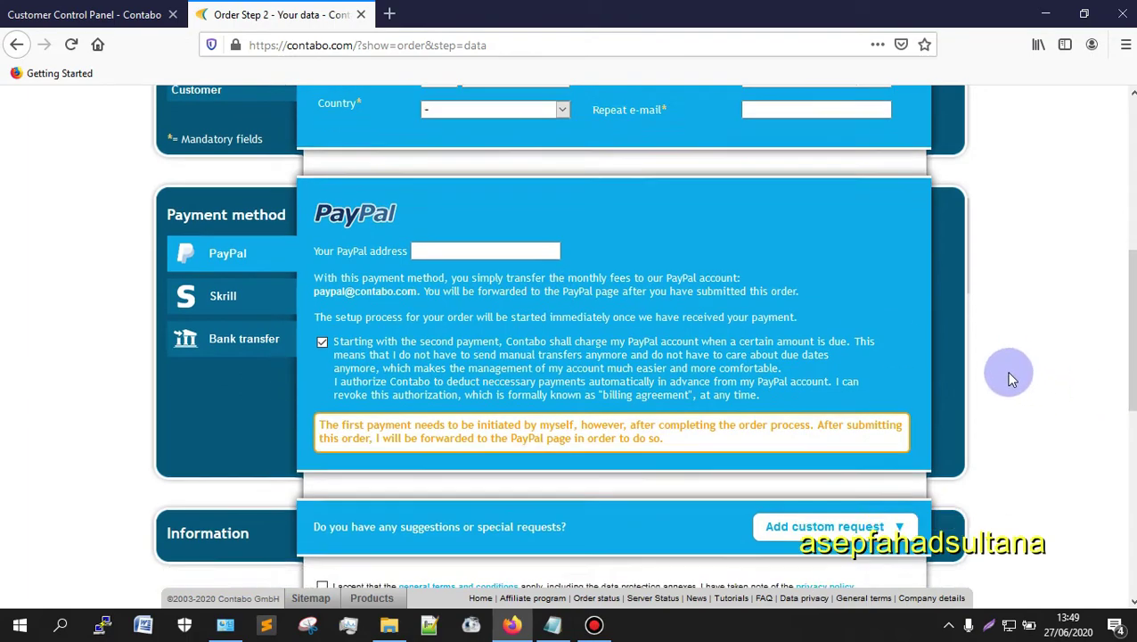
scroll(350, 190, "up", 7)
scroll(350, 190, "up", 8)
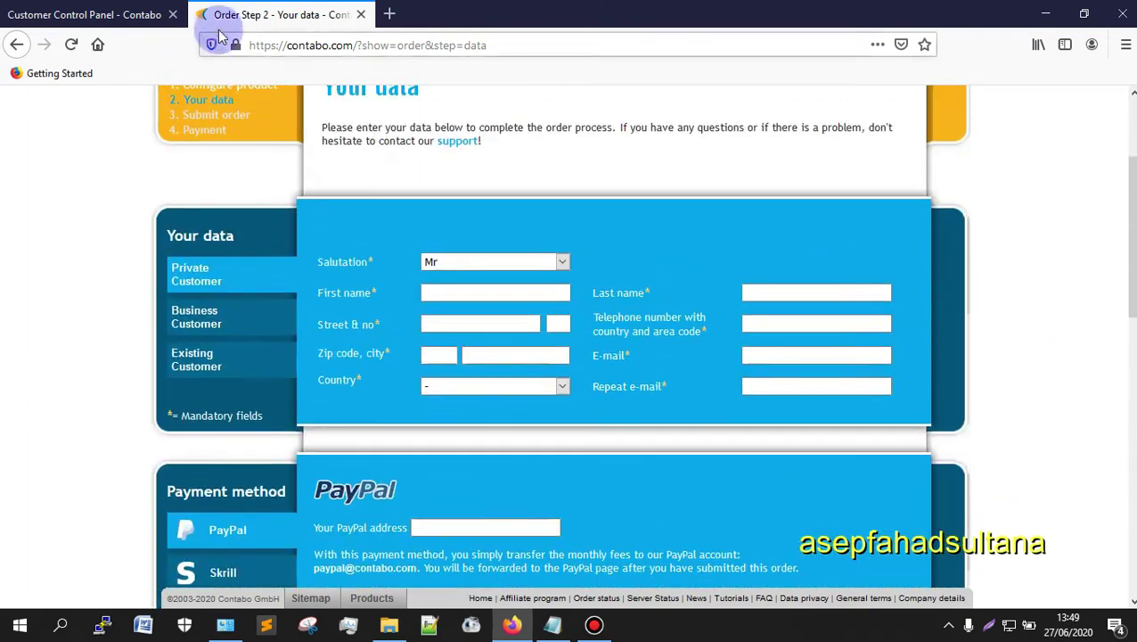
left_click(53, 14)
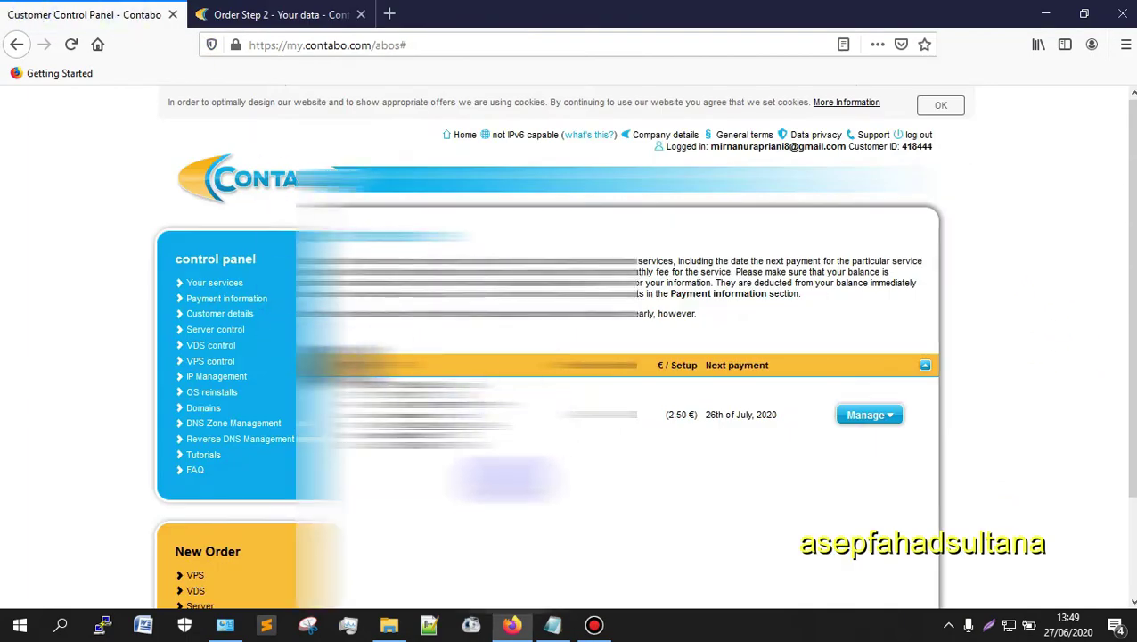
Step: Check the VPS's setup fee and next payment date, then open its Reinstall page via Manage
left_click_drag(504, 477, 869, 365)
scroll(519, 490, "down", 3)
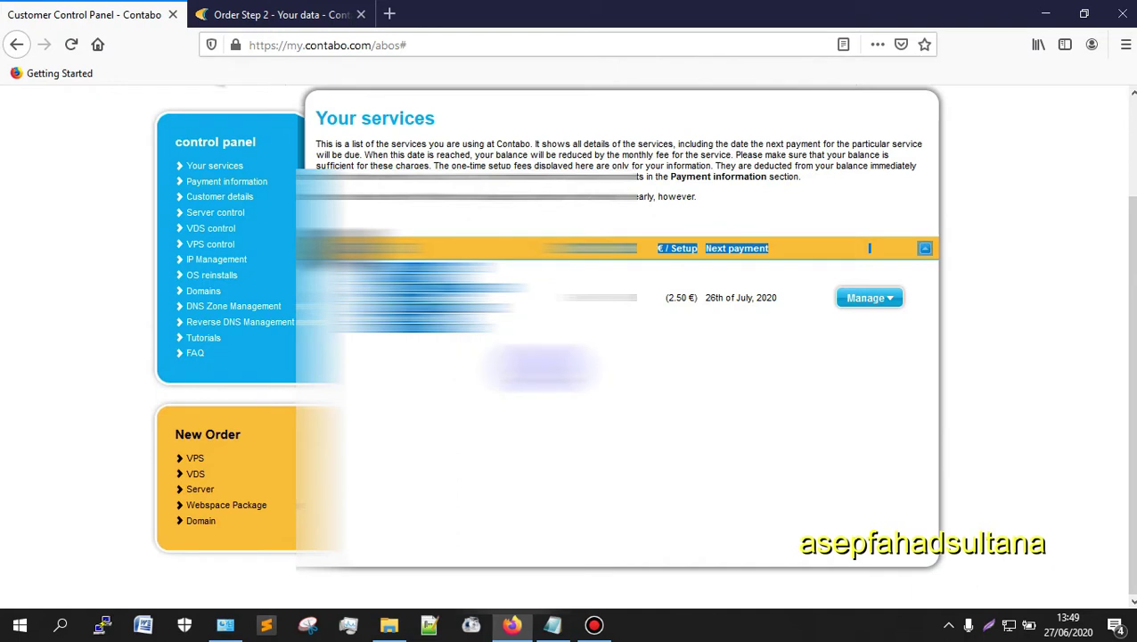
left_click(869, 248)
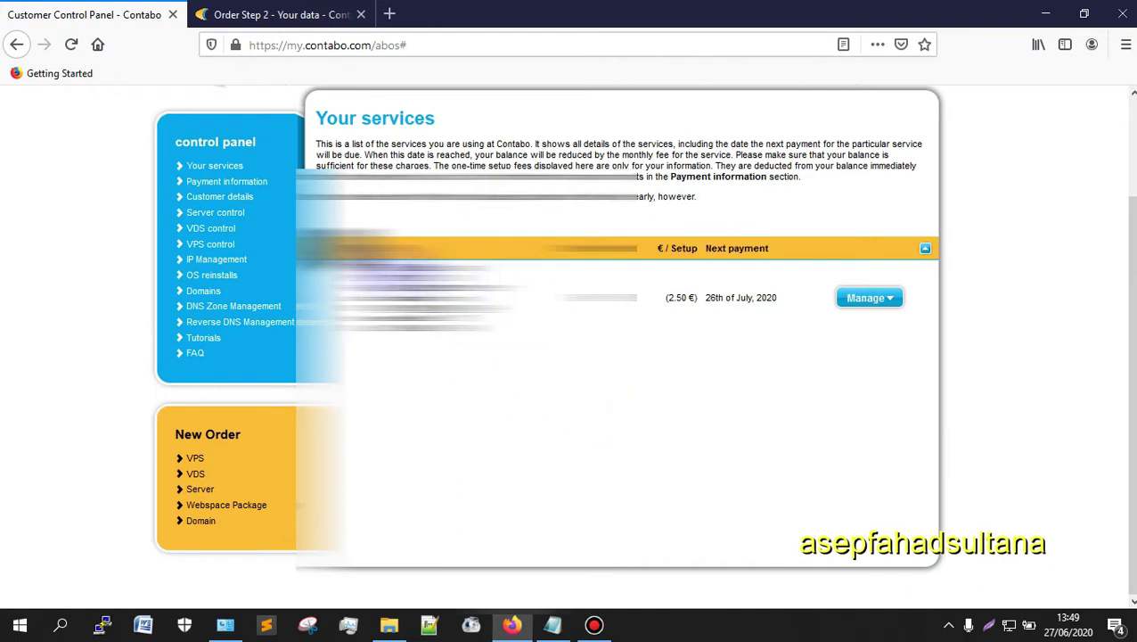
left_click_drag(558, 298, 784, 308)
left_click(757, 383)
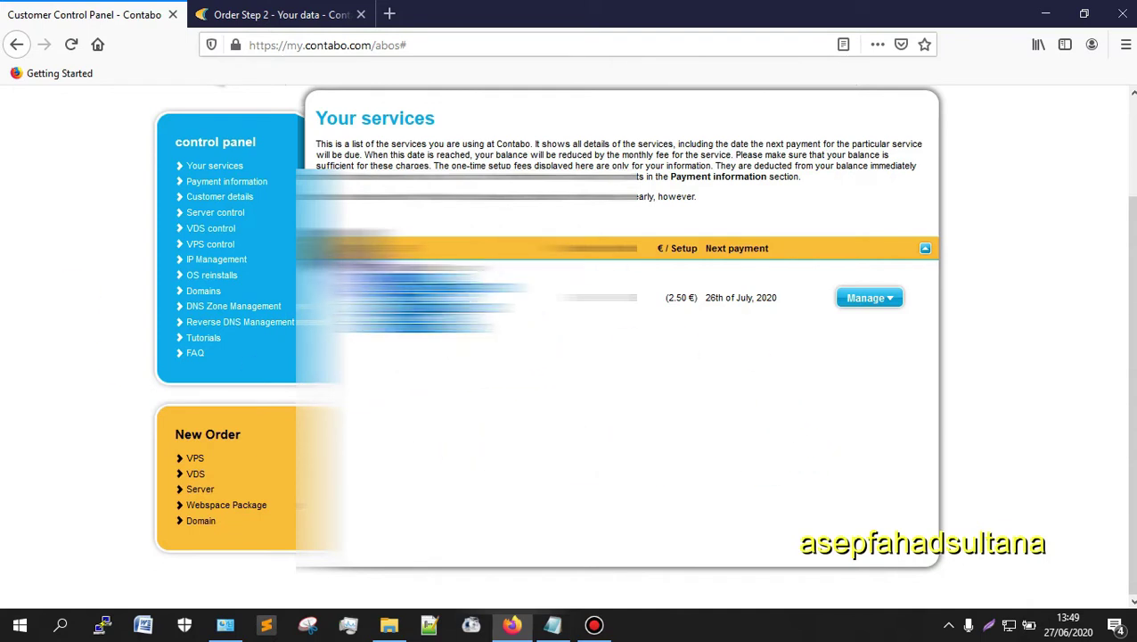
scroll(266, 317, "up", 3)
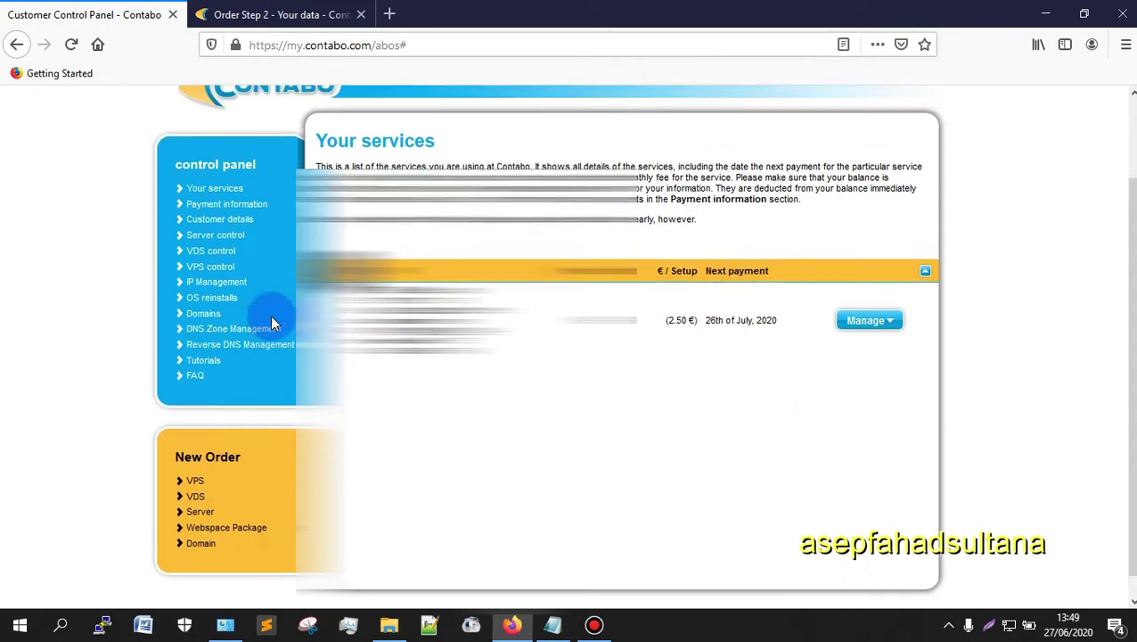
scroll(896, 388, "down", 3)
left_click(882, 298)
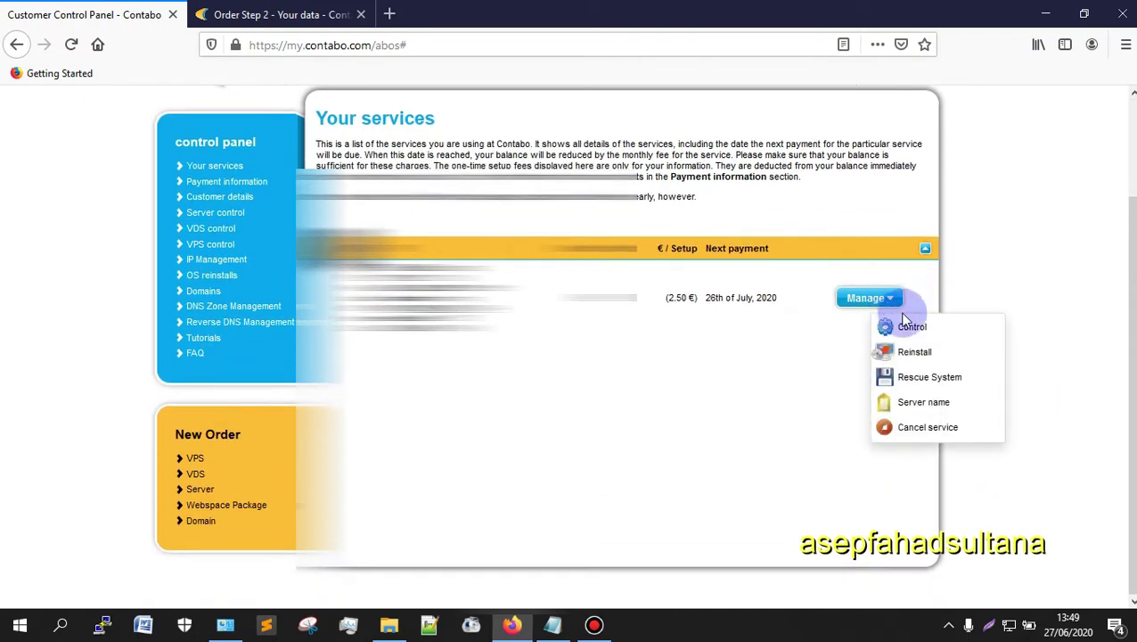
left_click(915, 353)
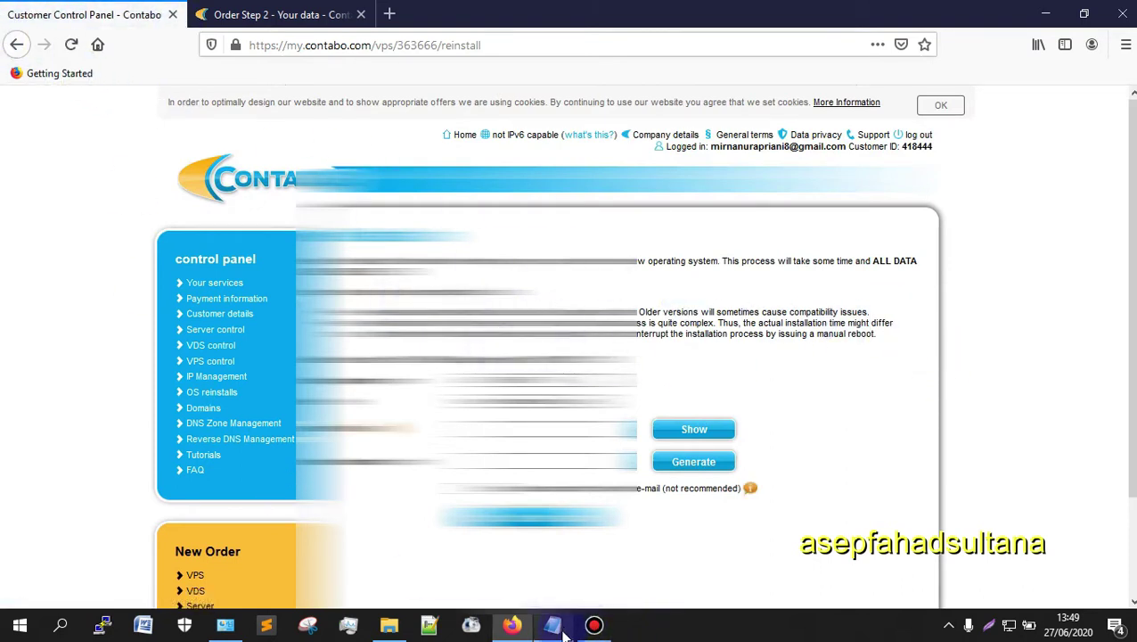
Step: Copy the saved password from the Notepad data file
mouse_move(571, 631)
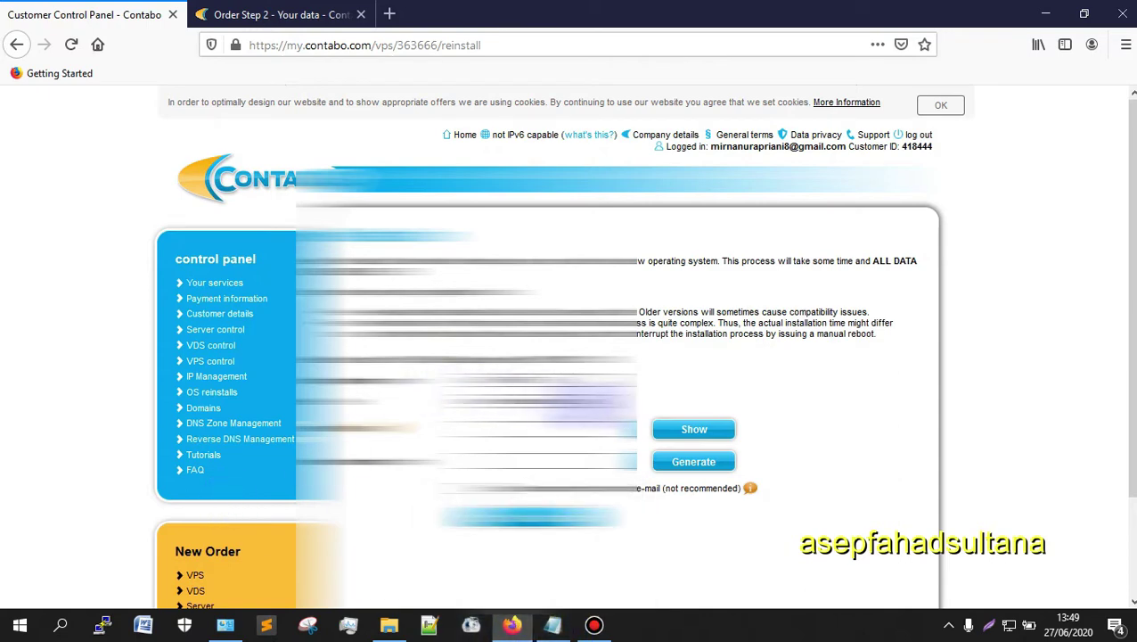
scroll(669, 524, "down", 2)
left_click(552, 625)
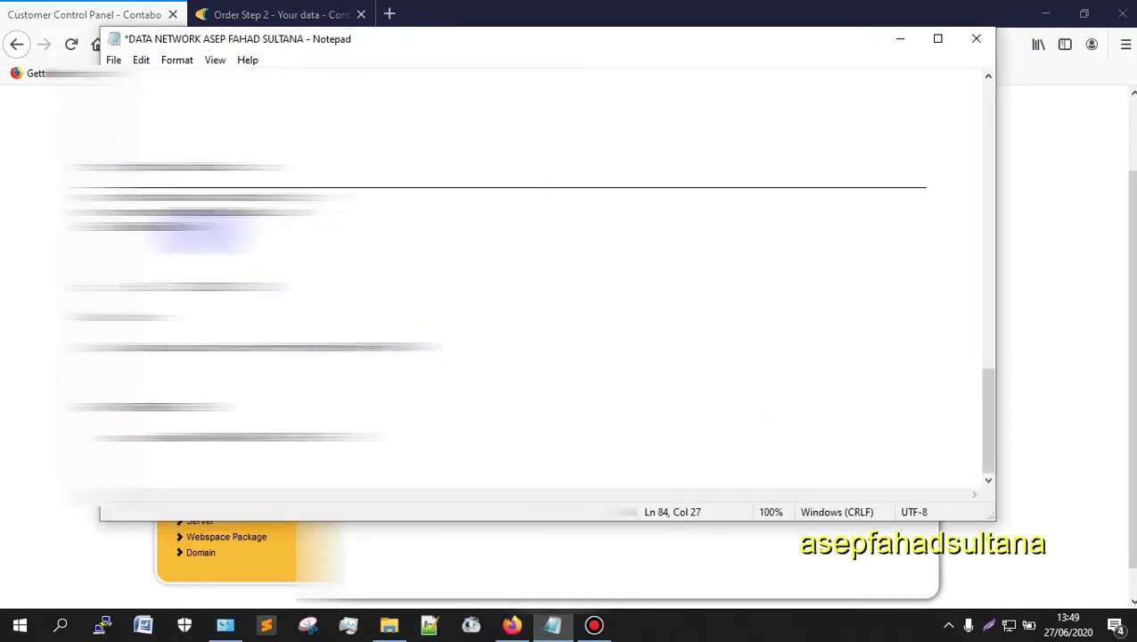
double_click(177, 226)
right_click(144, 226)
left_click(196, 270)
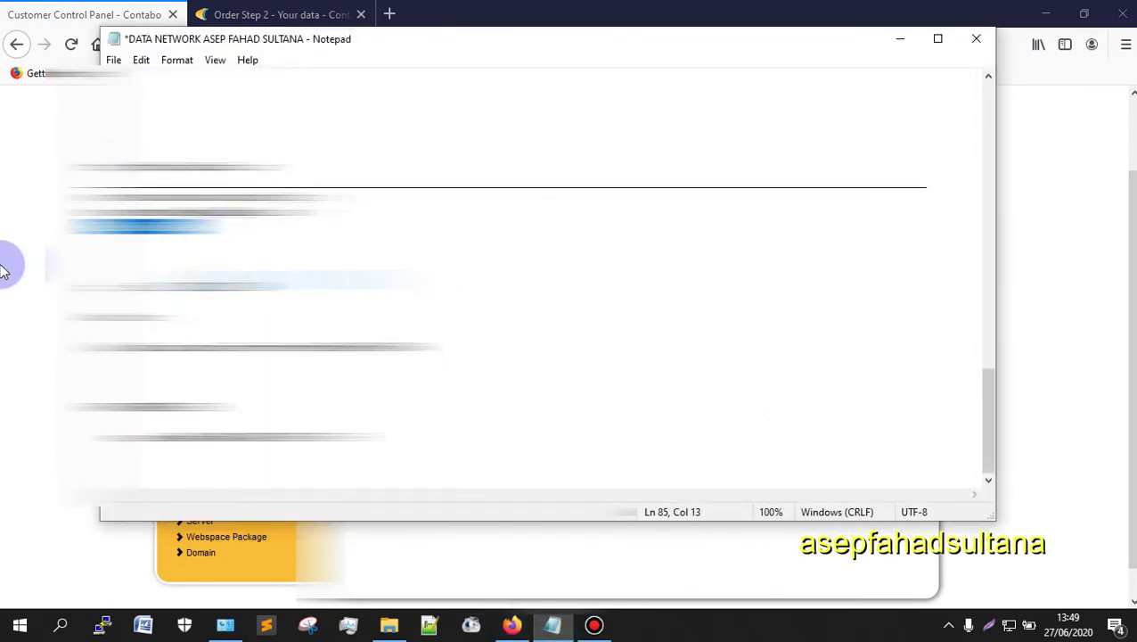
key("alt+Tab")
Step: Paste the password into both password fields and submit the operating system reinstall
right_click(489, 348)
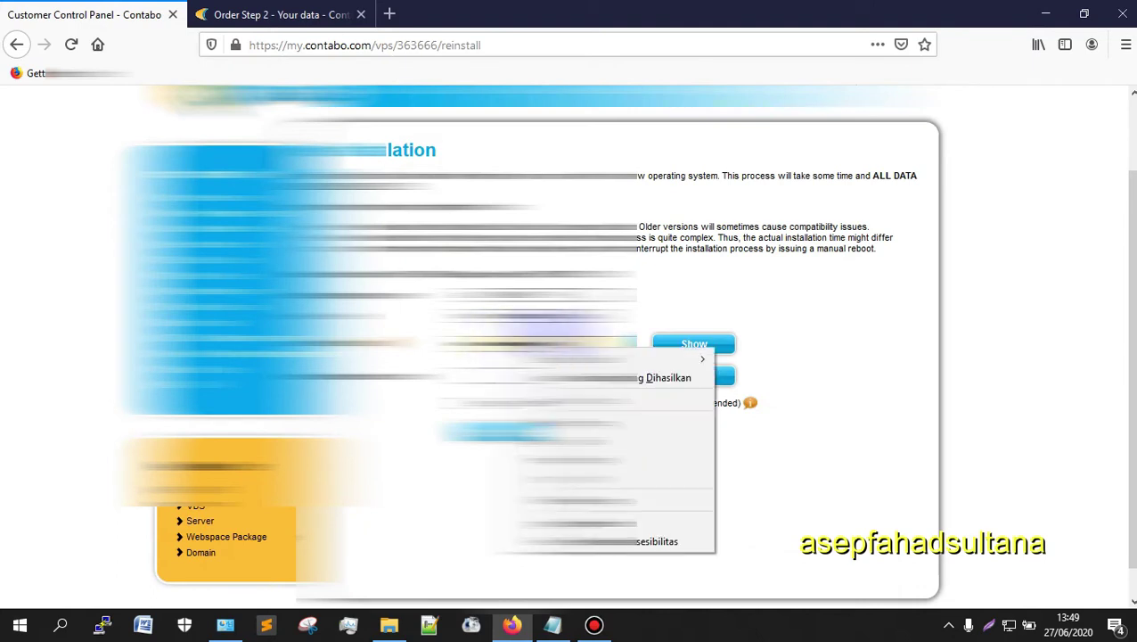
left_click(494, 379)
right_click(441, 375)
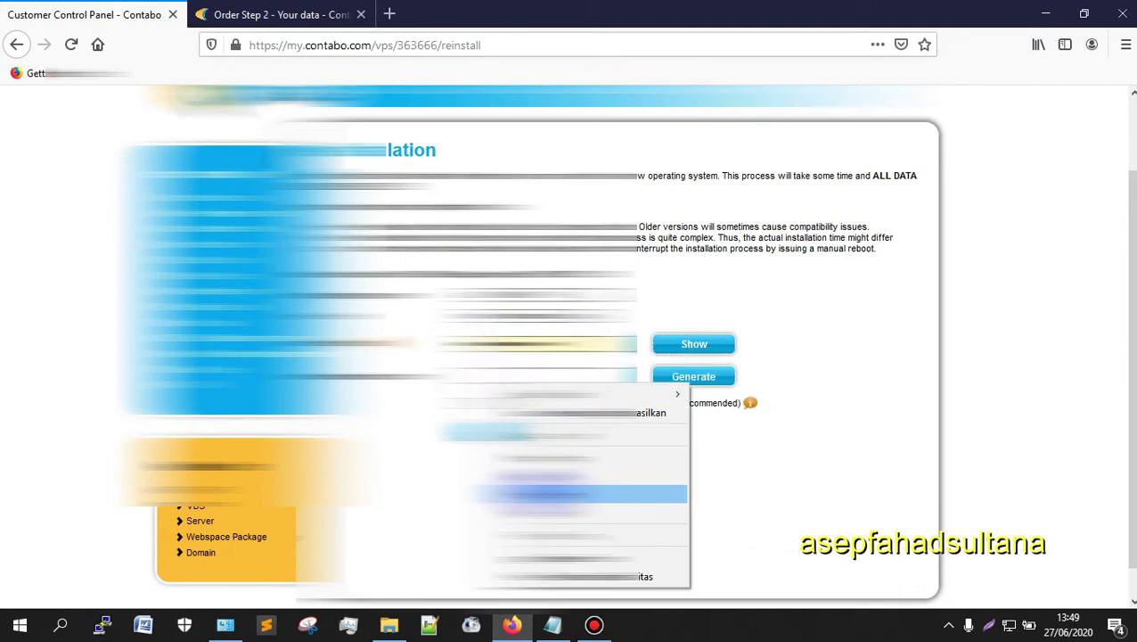
left_click(494, 488)
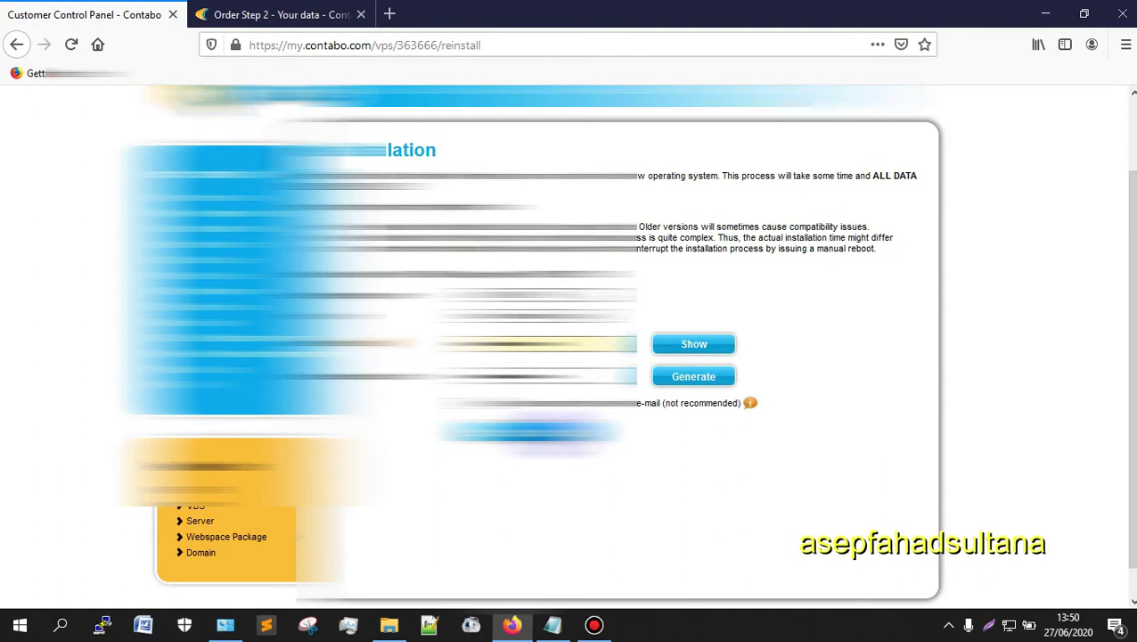
left_click(544, 434)
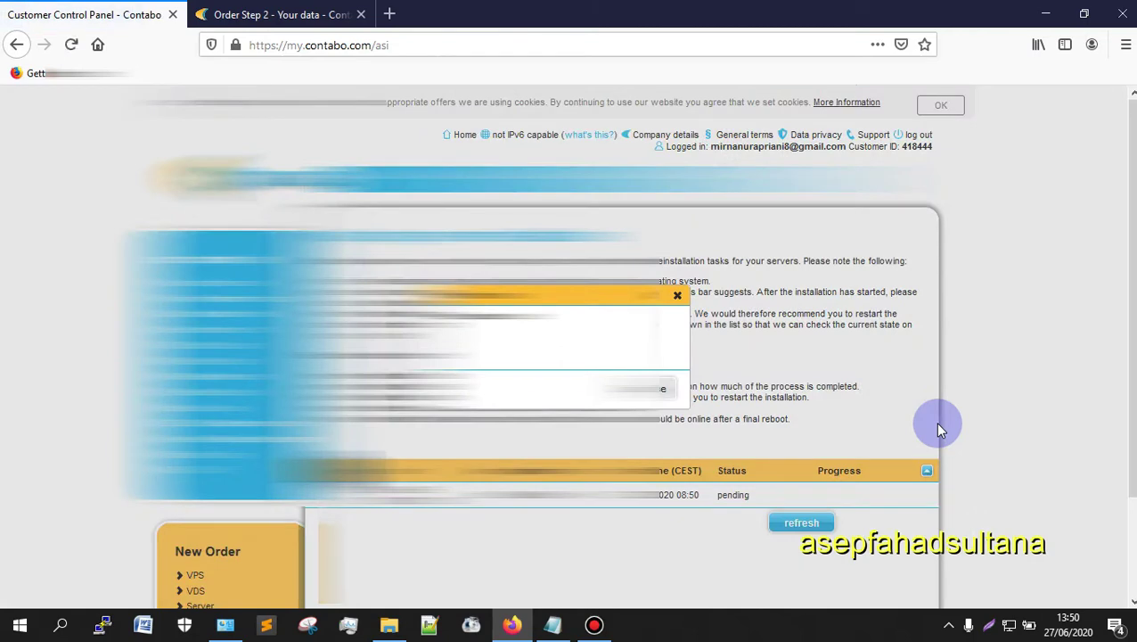
Step: Dismiss the notice and refresh the reinstallations list until the Cent OS 7.x (64 bit) reinstall shows finished
left_click(674, 387)
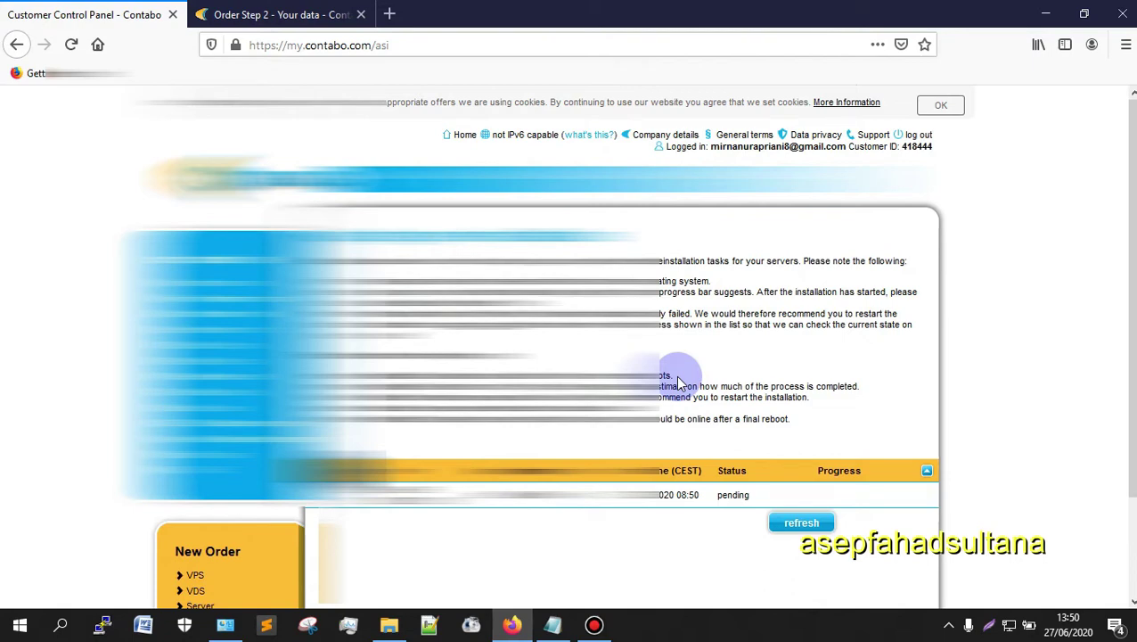
scroll(754, 363, "down", 3)
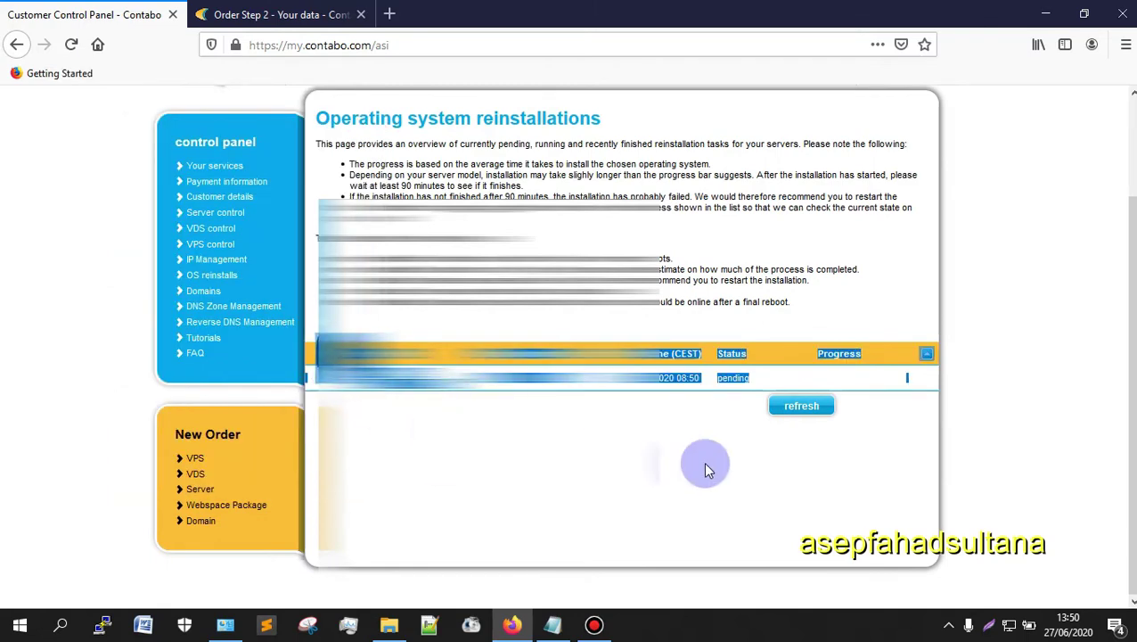
left_click(801, 406)
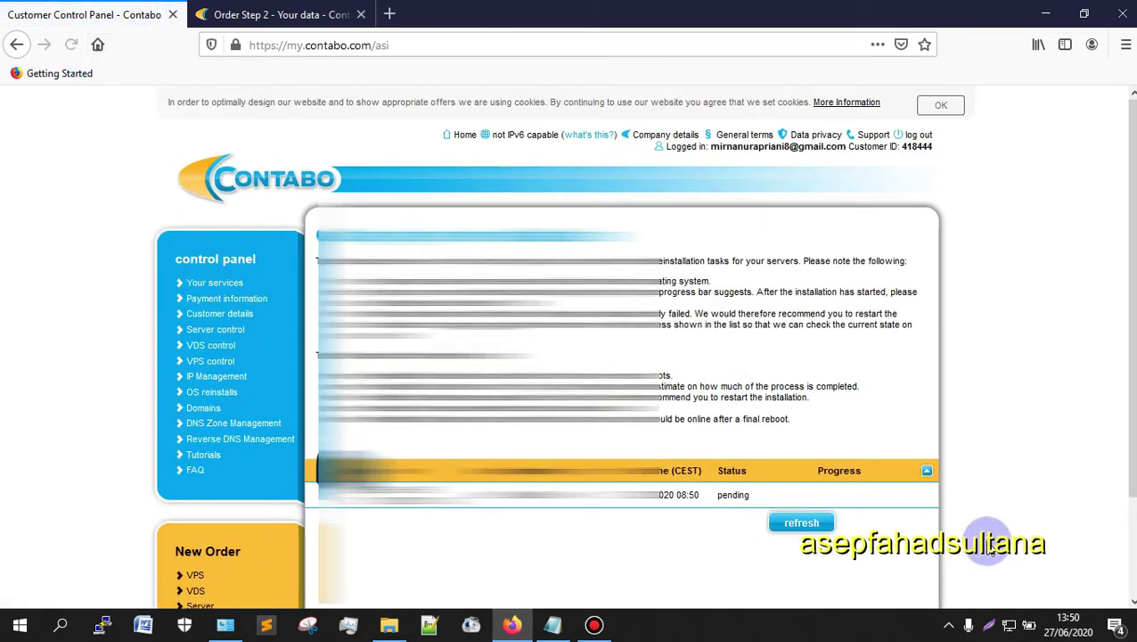
scroll(749, 415, "down", 2)
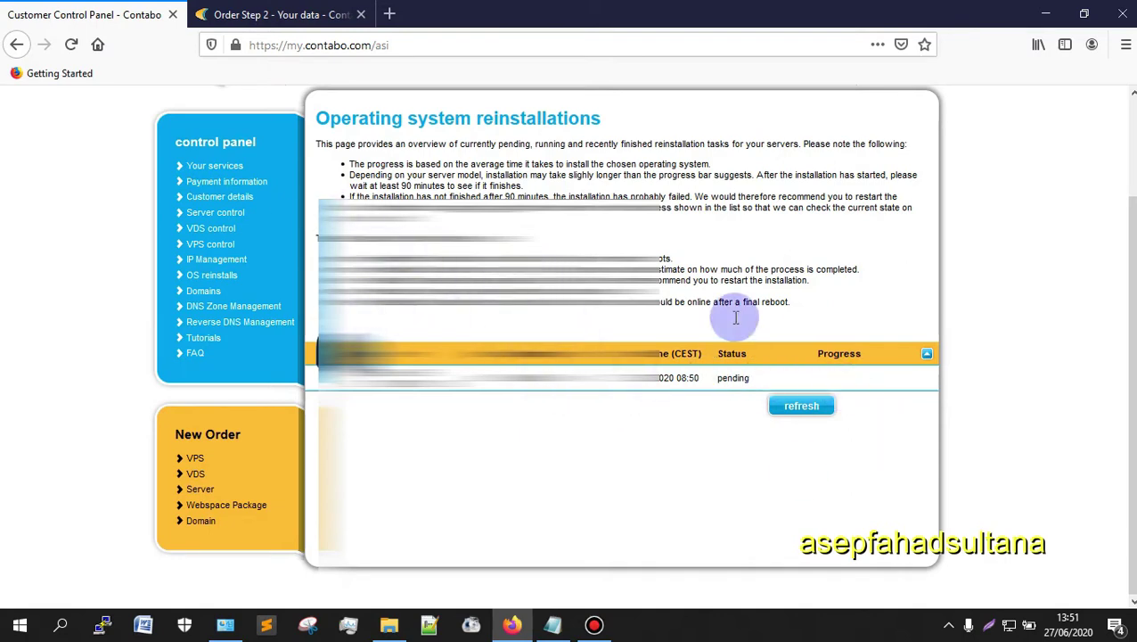
left_click(594, 624)
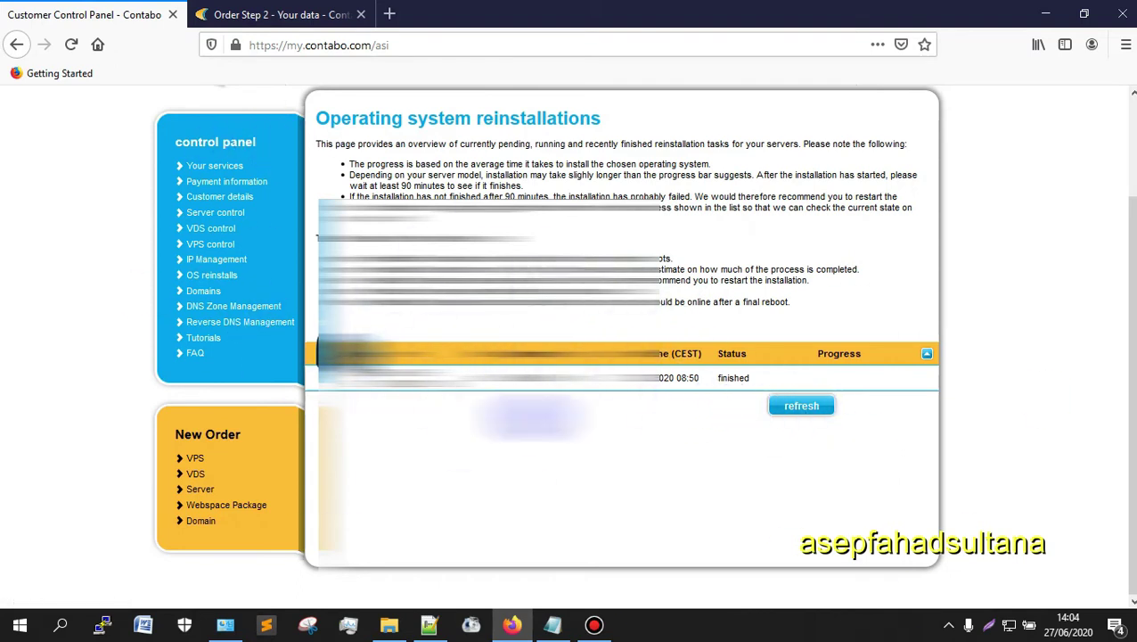
left_click(805, 413)
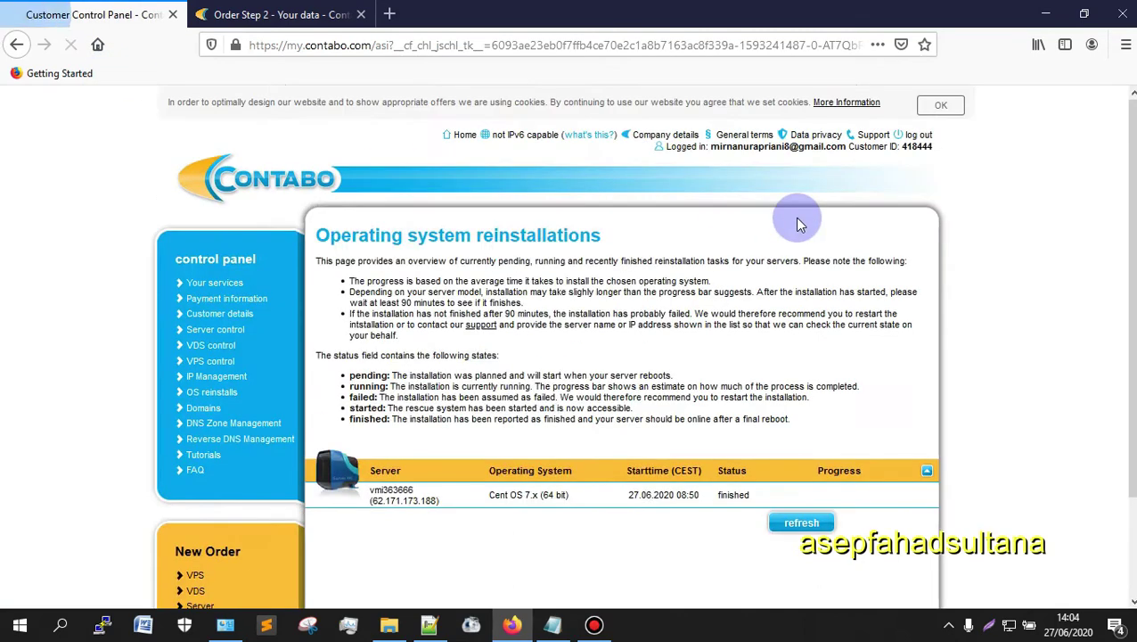
scroll(1025, 276, "down", 2)
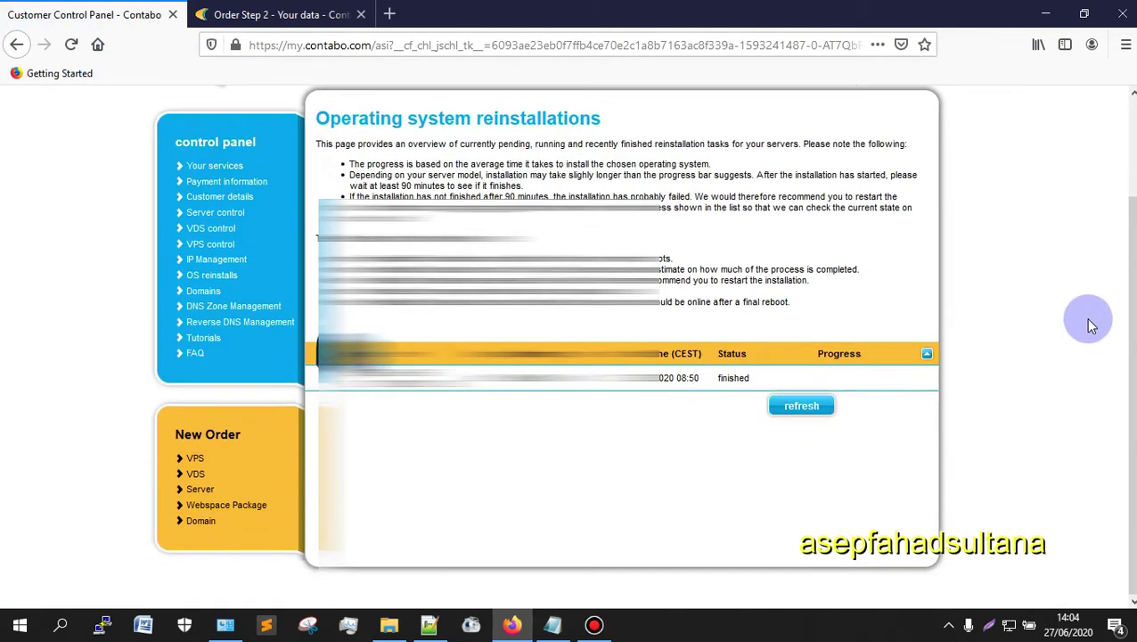
Step: Return to Your services and look over the VPS's Manage menu and service details
left_click(208, 166)
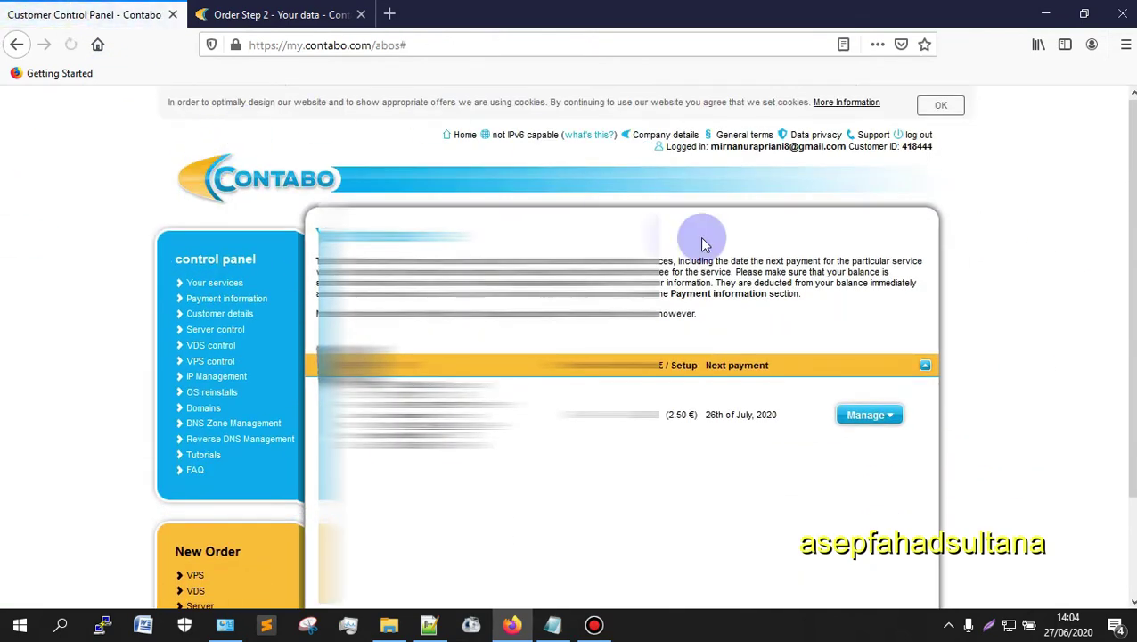
scroll(817, 455, "down", 2)
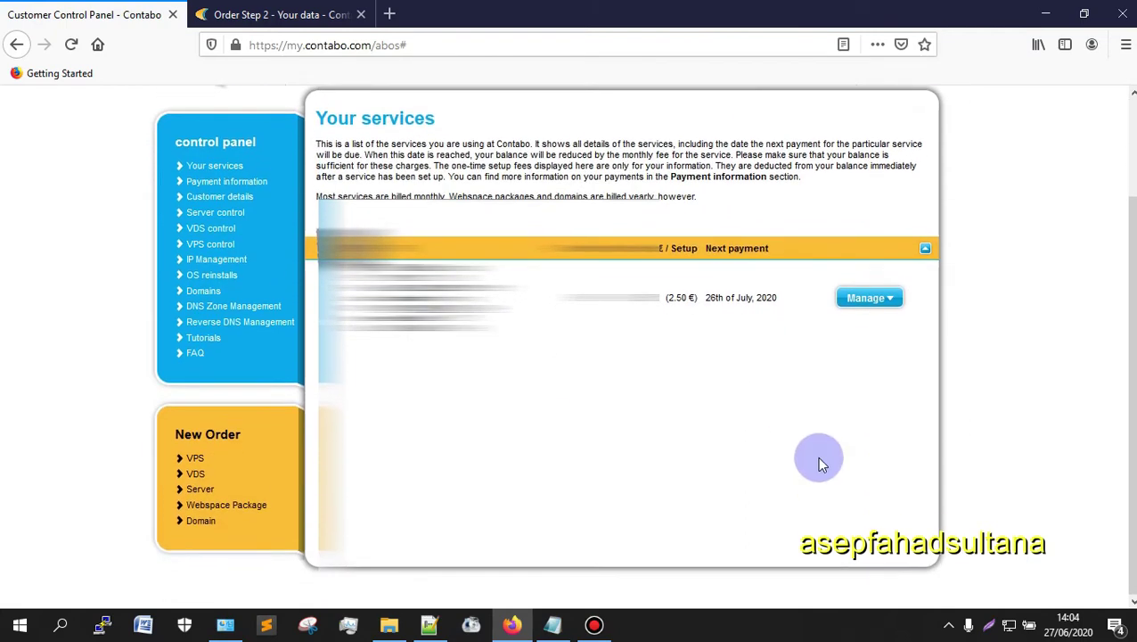
left_click(866, 298)
left_click(905, 324)
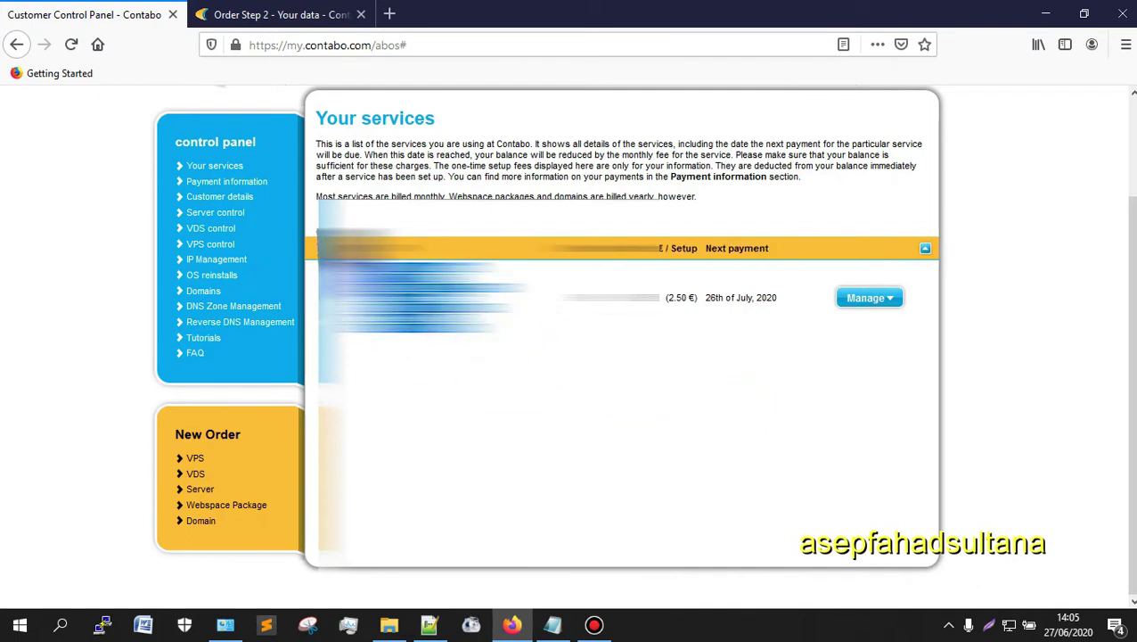
triple_click(870, 247)
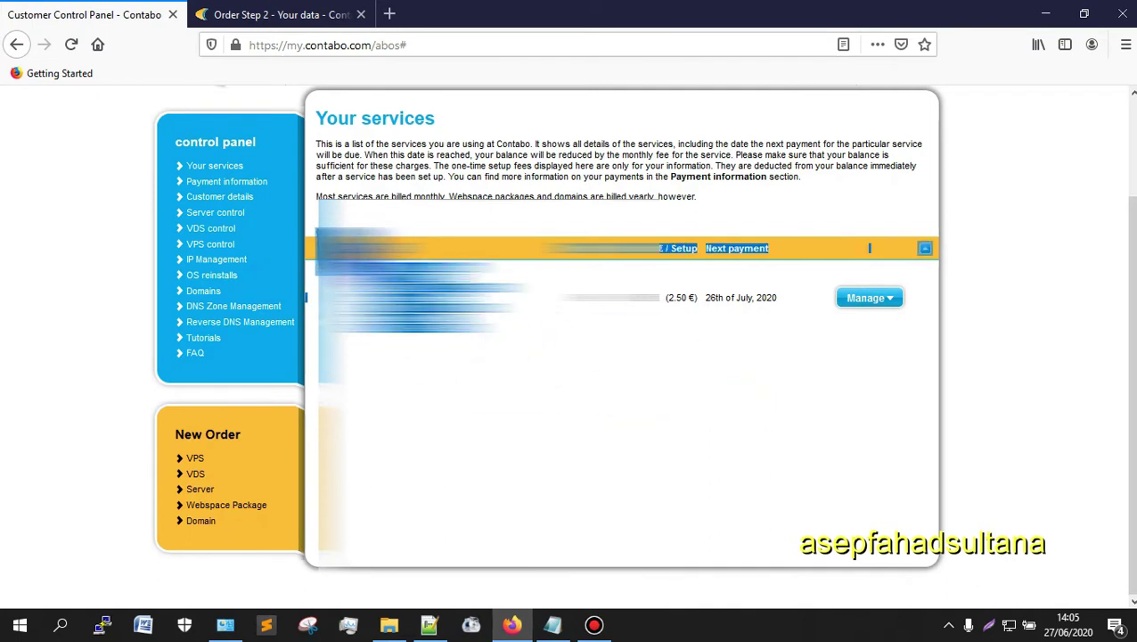
left_click(868, 335)
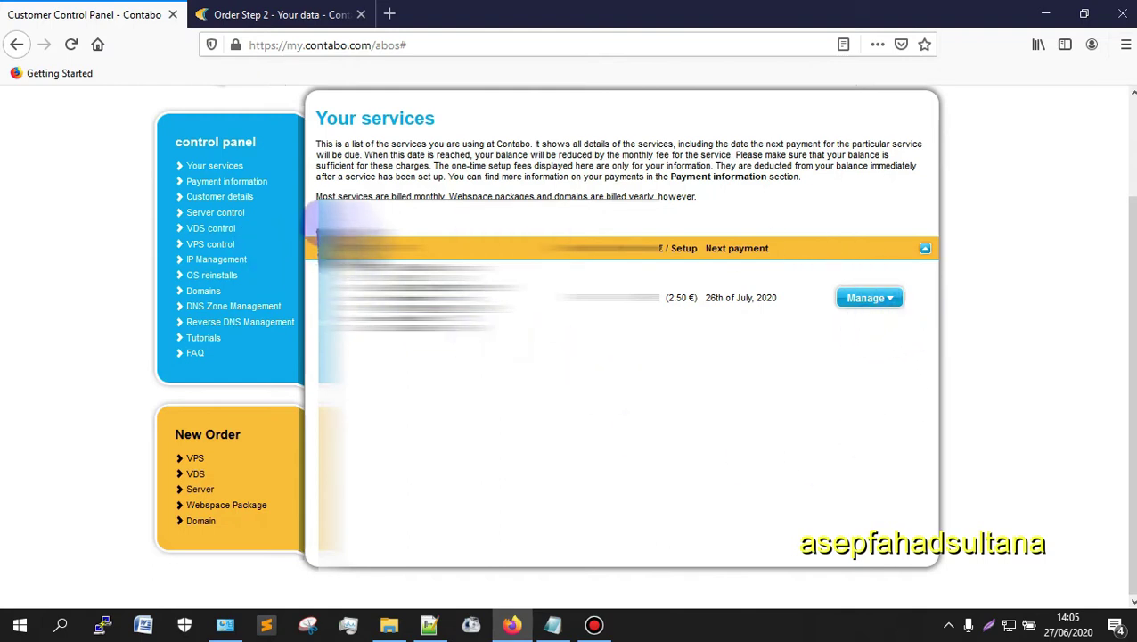
left_click_drag(317, 234, 947, 358)
left_click(607, 371)
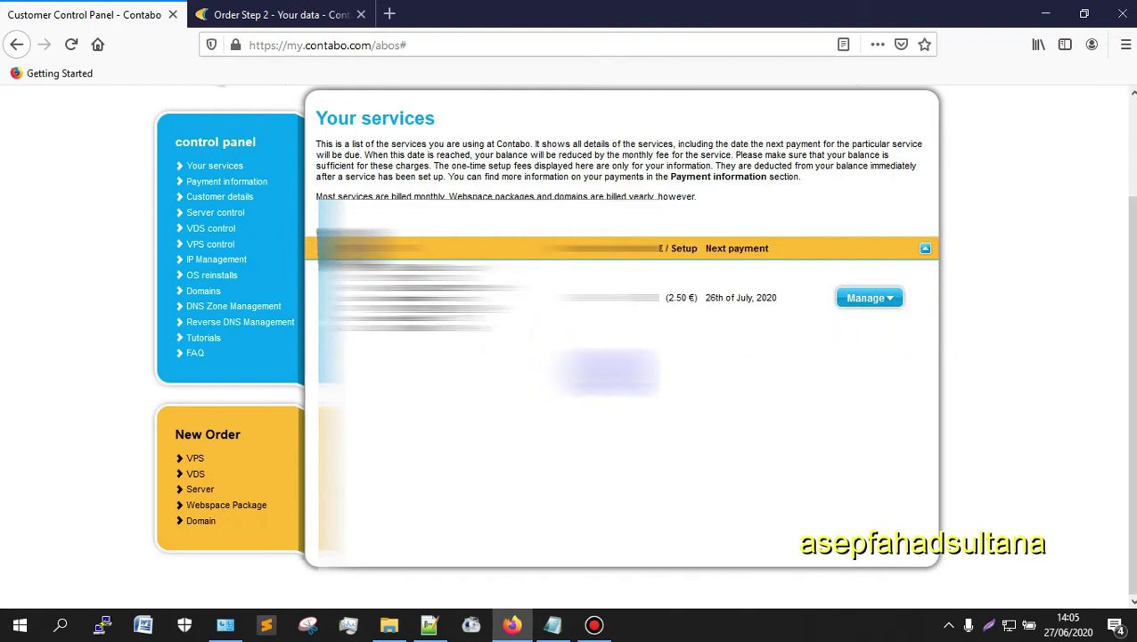
left_click_drag(419, 326, 326, 239)
left_click(428, 307)
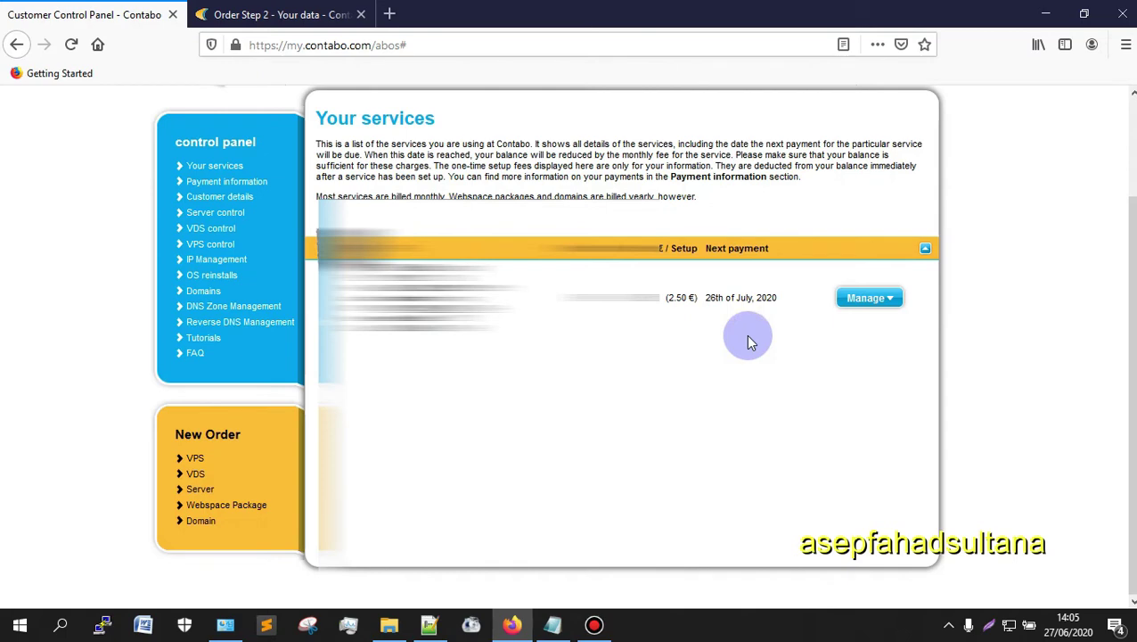
Step: Close the Customer Control Panel tab, keeping the Order Step 1 configuration tab
left_click(343, 15)
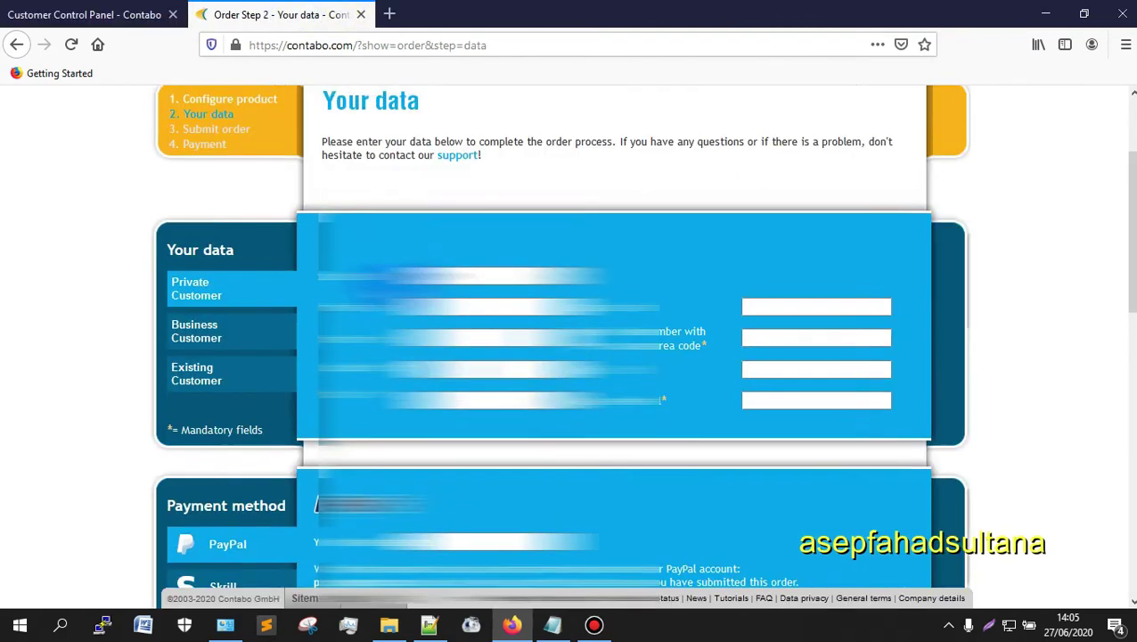
scroll(1011, 246, "up", 3)
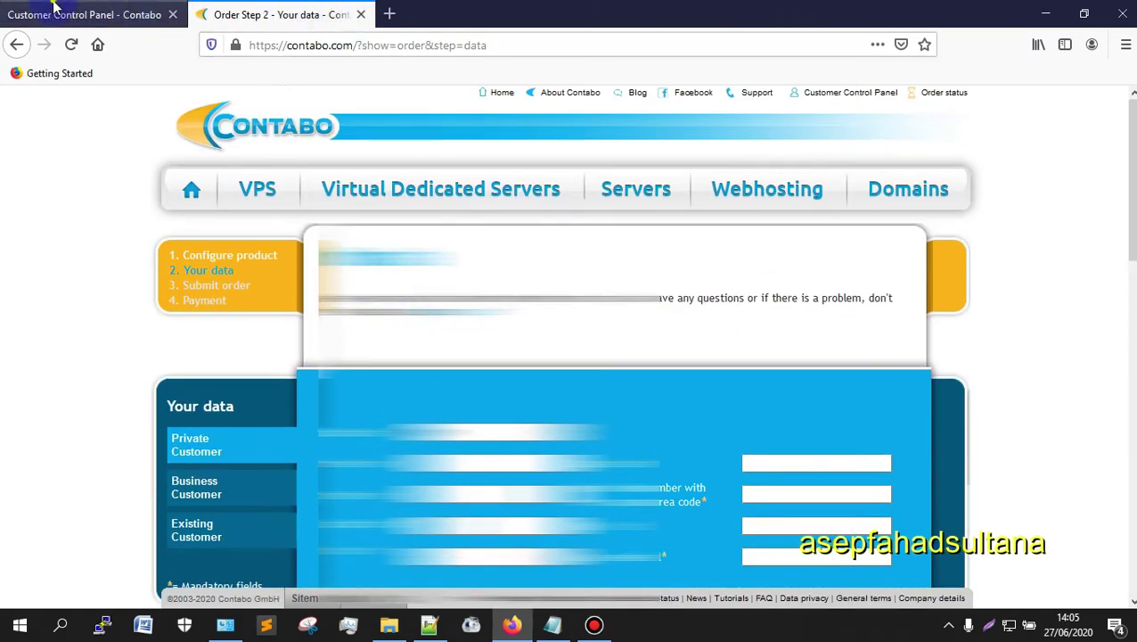
left_click(54, 9)
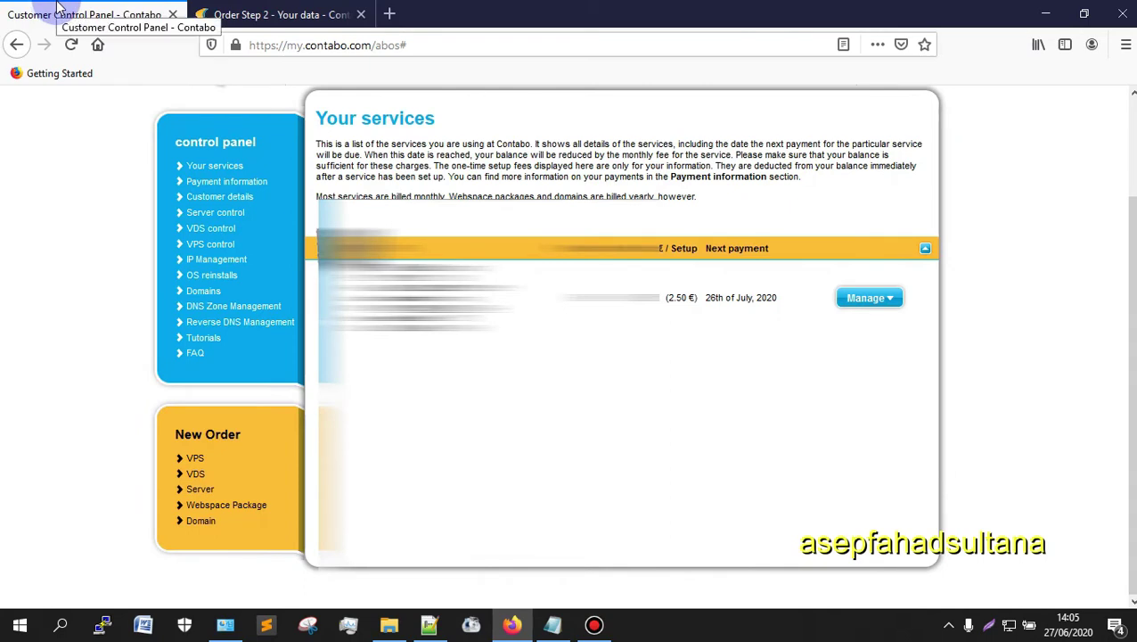
left_click(172, 14)
scroll(992, 365, "down", 3)
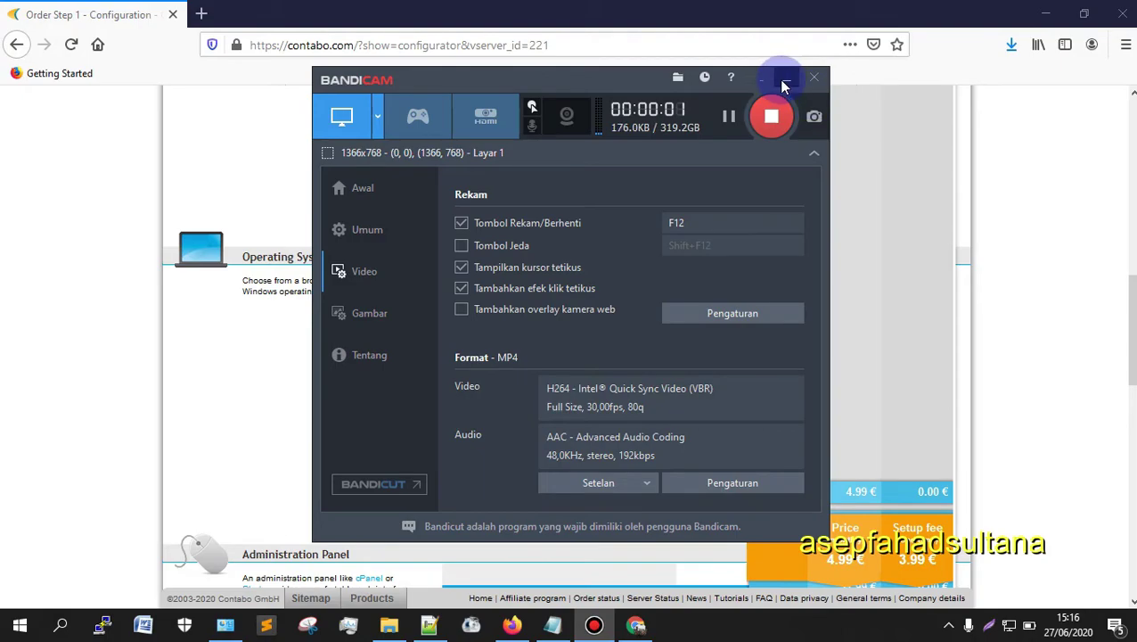
Step: Confirm 3-month prepayment totals (18.96 EUR initial, 4.99 € monthly, 3.99 € setup) and order the VPS S SSD
left_click(786, 79)
scroll(83, 375, "up", 3)
scroll(127, 363, "up", 5)
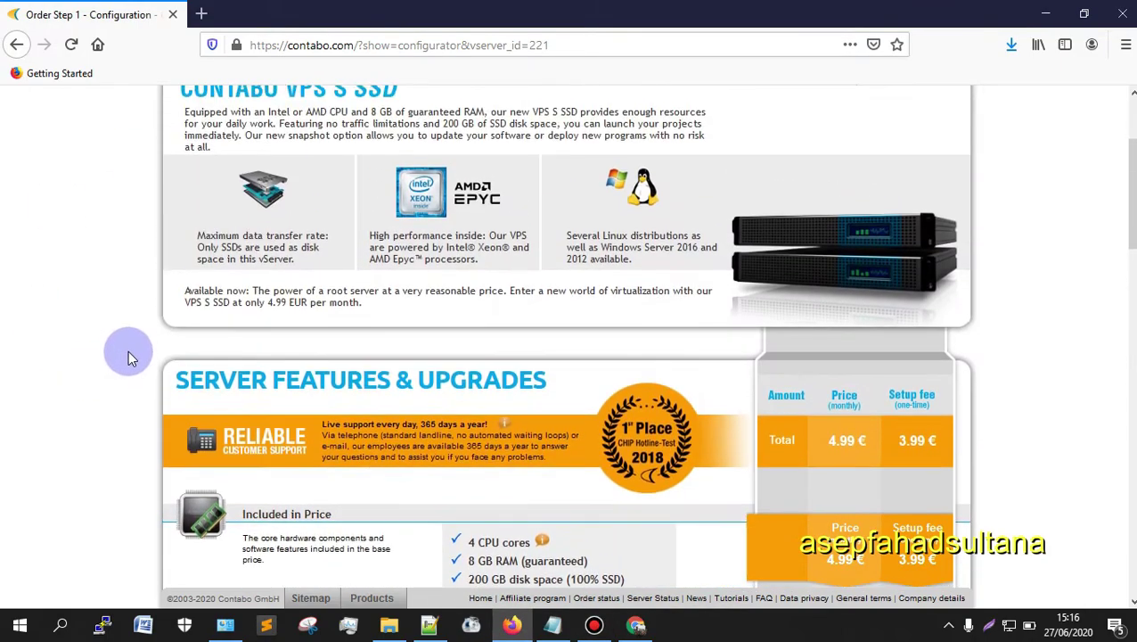
scroll(183, 355, "down", 14)
scroll(680, 355, "down", 4)
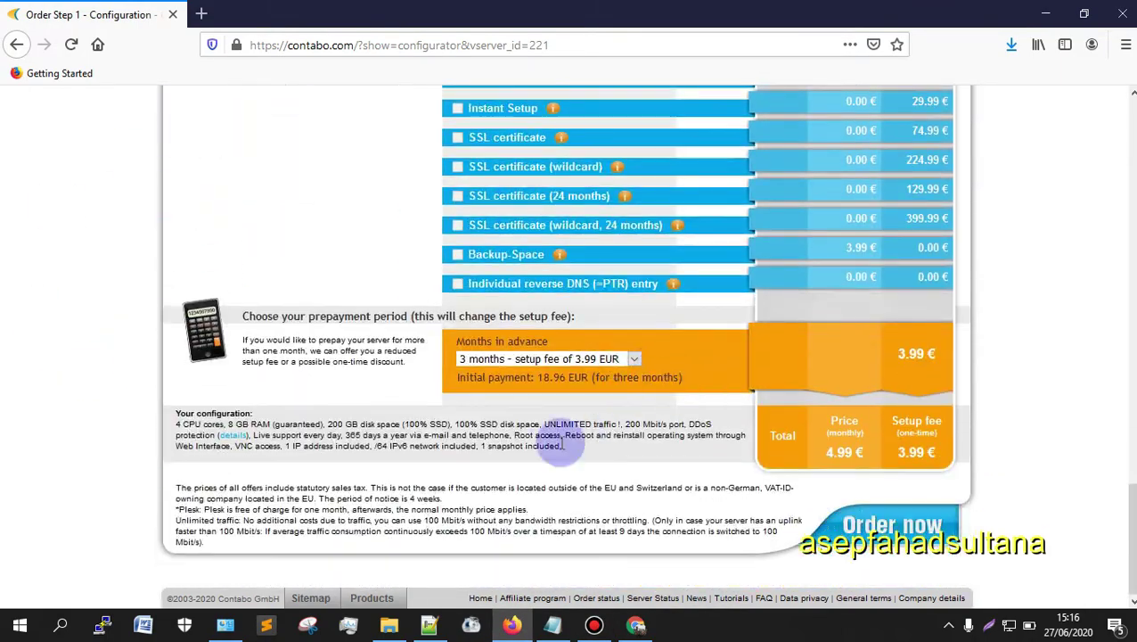
scroll(539, 437, "up", 10)
scroll(710, 385, "up", 4)
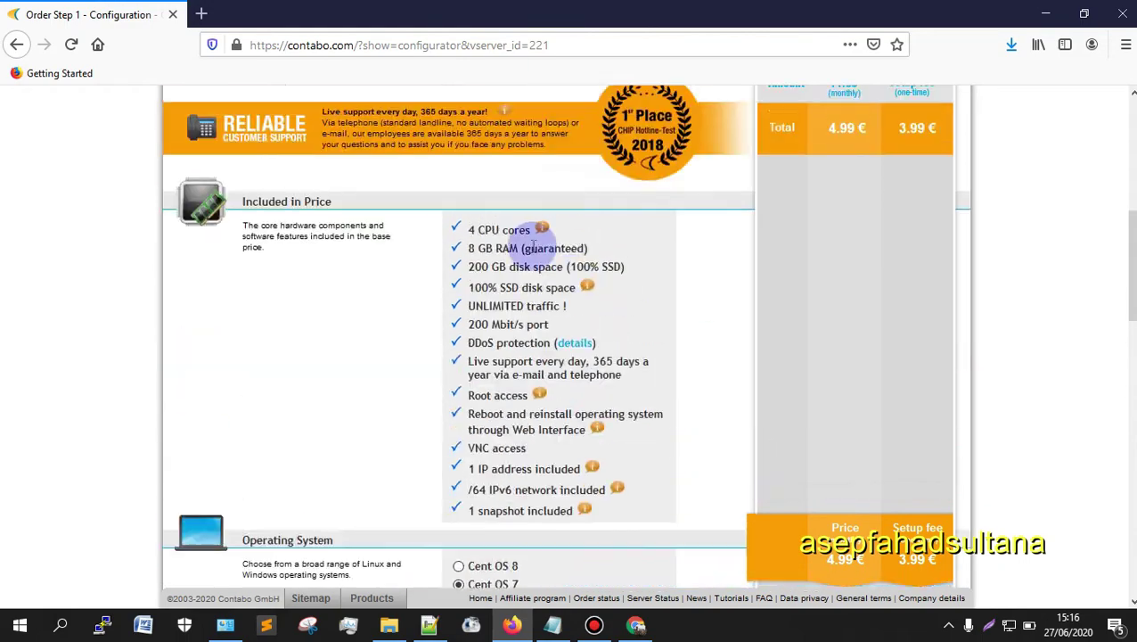
scroll(787, 381, "down", 9)
scroll(800, 485, "down", 4)
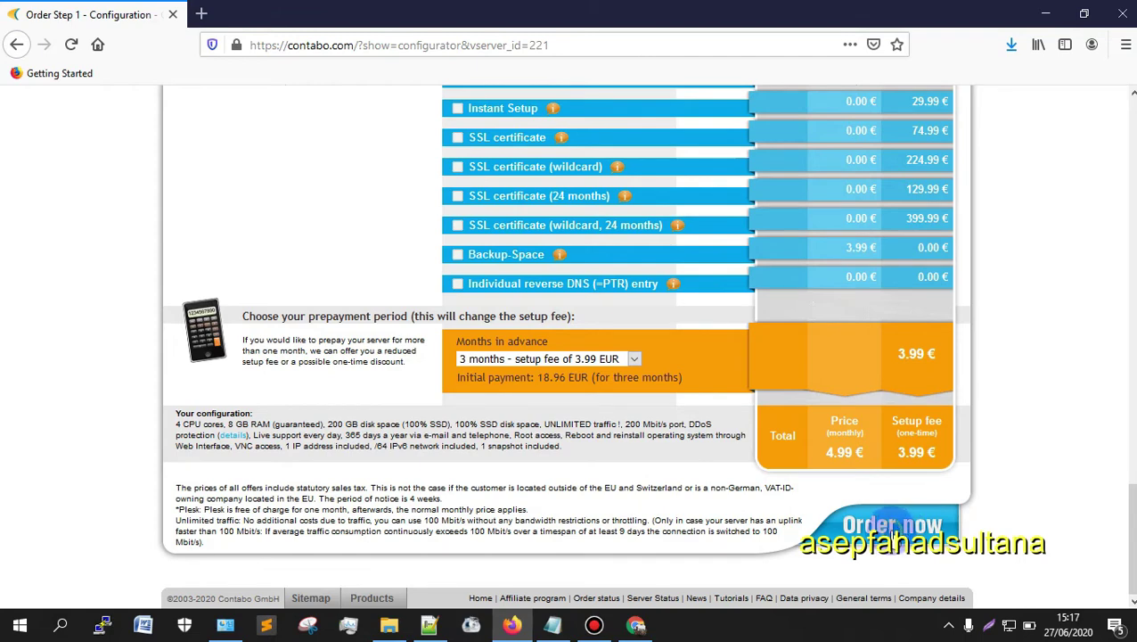
left_click(891, 526)
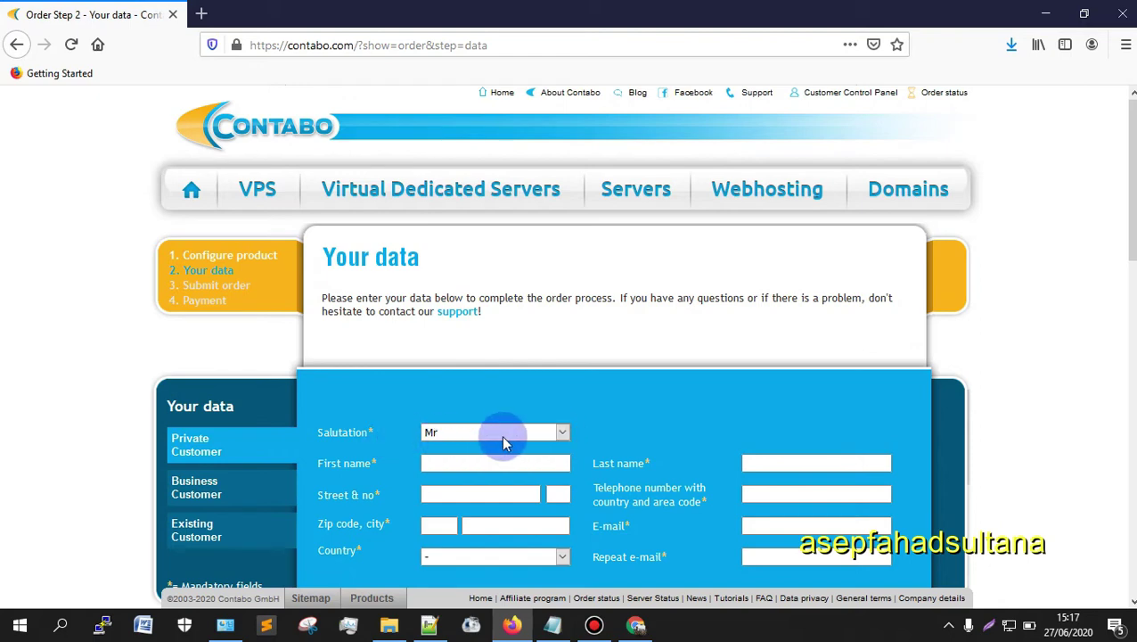
Step: Enter the customer's name, street and house number in the Your data form
left_click(481, 458)
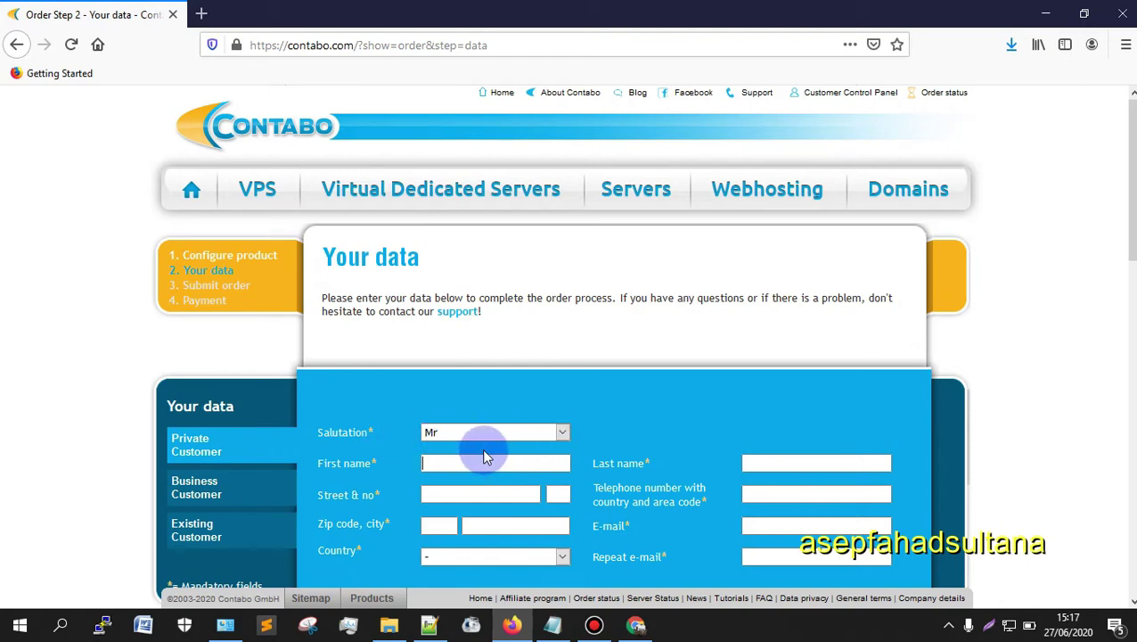
scroll(584, 412, "down", 1)
scroll(581, 410, "down", 4)
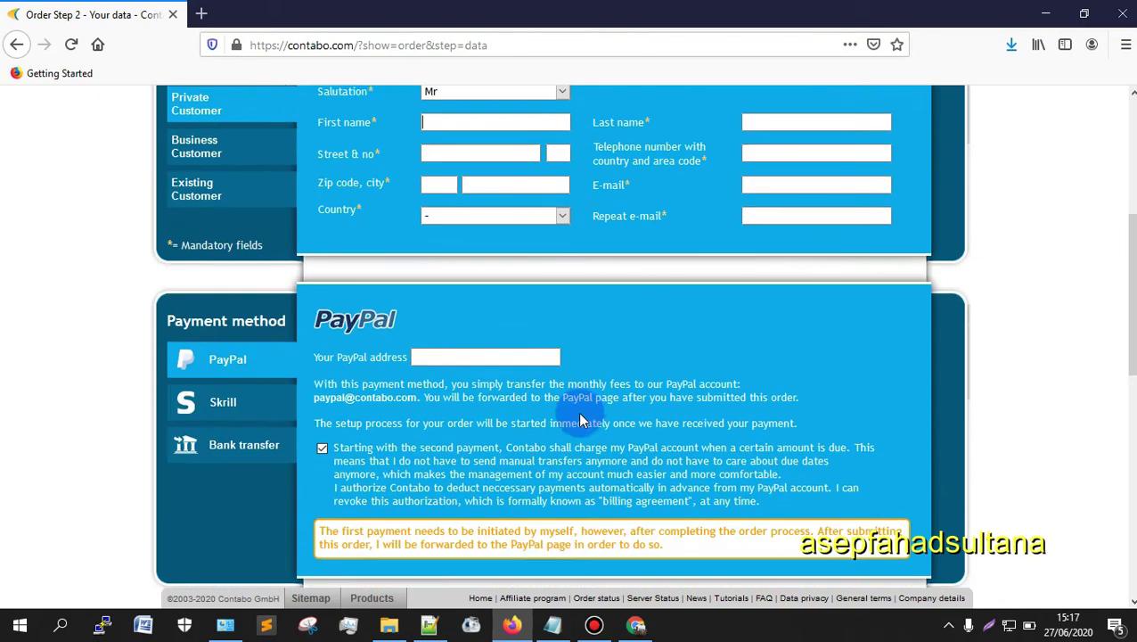
scroll(579, 405, "up", 3)
left_click(500, 381)
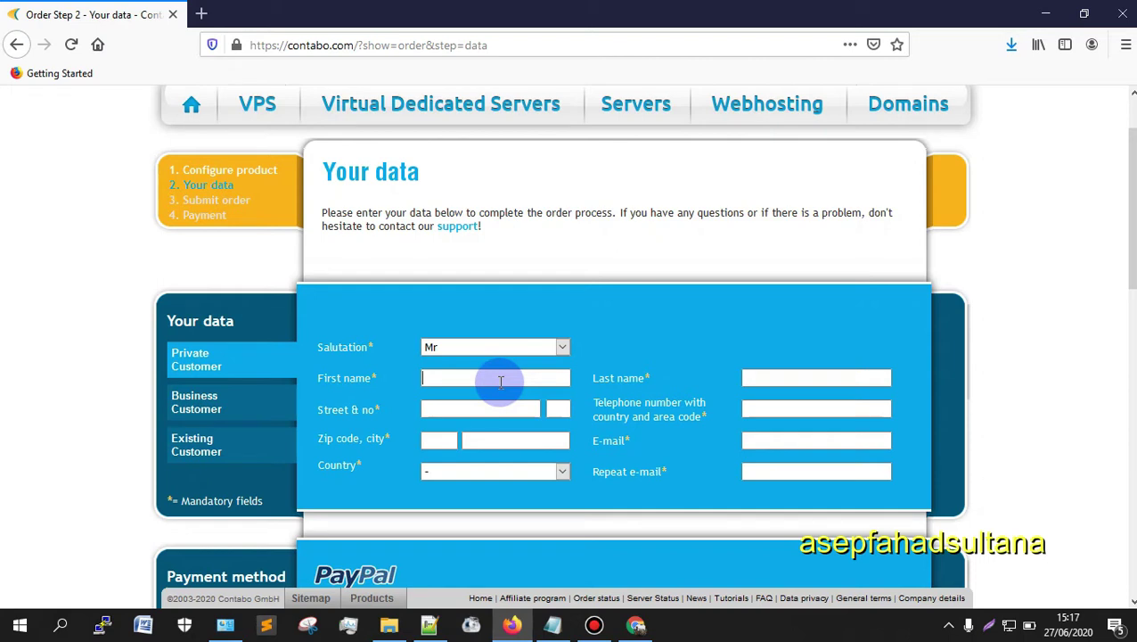
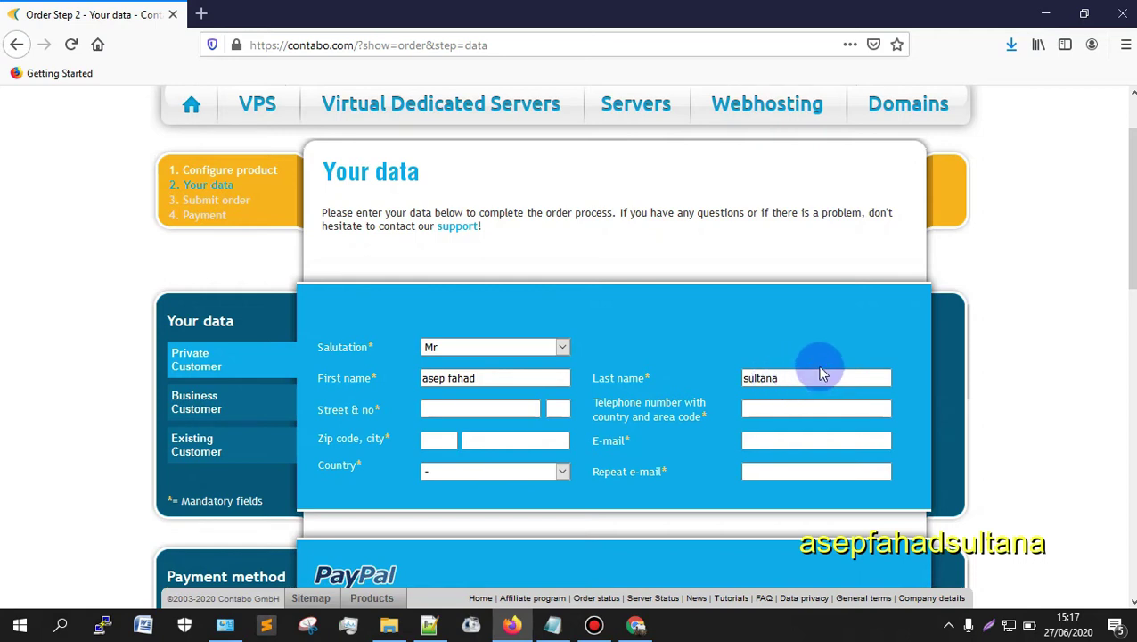
left_click(454, 409)
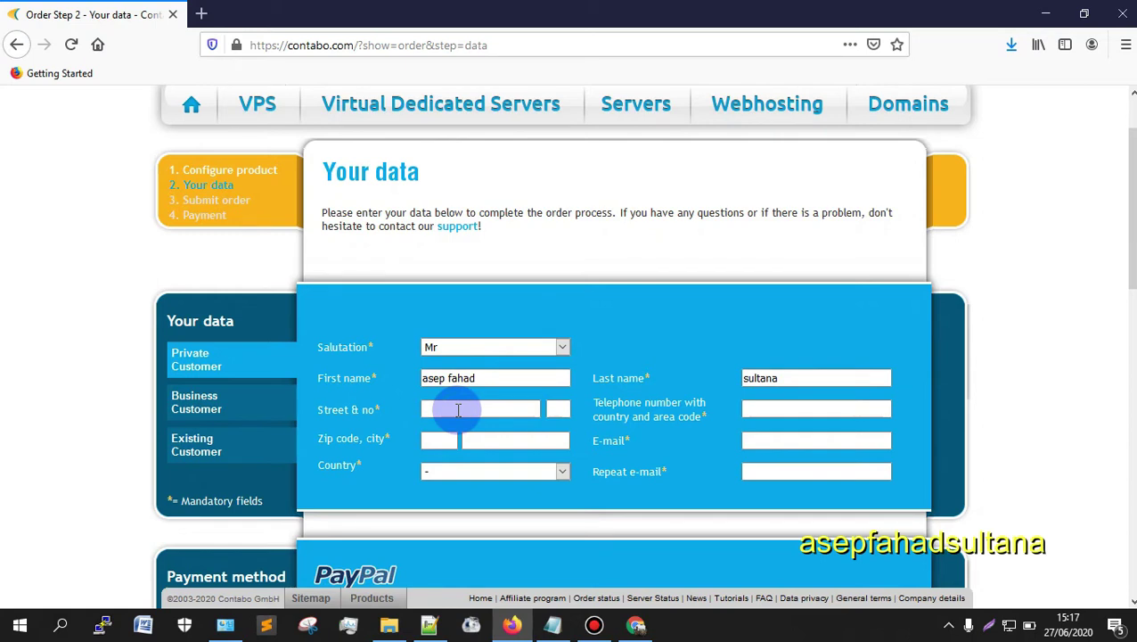
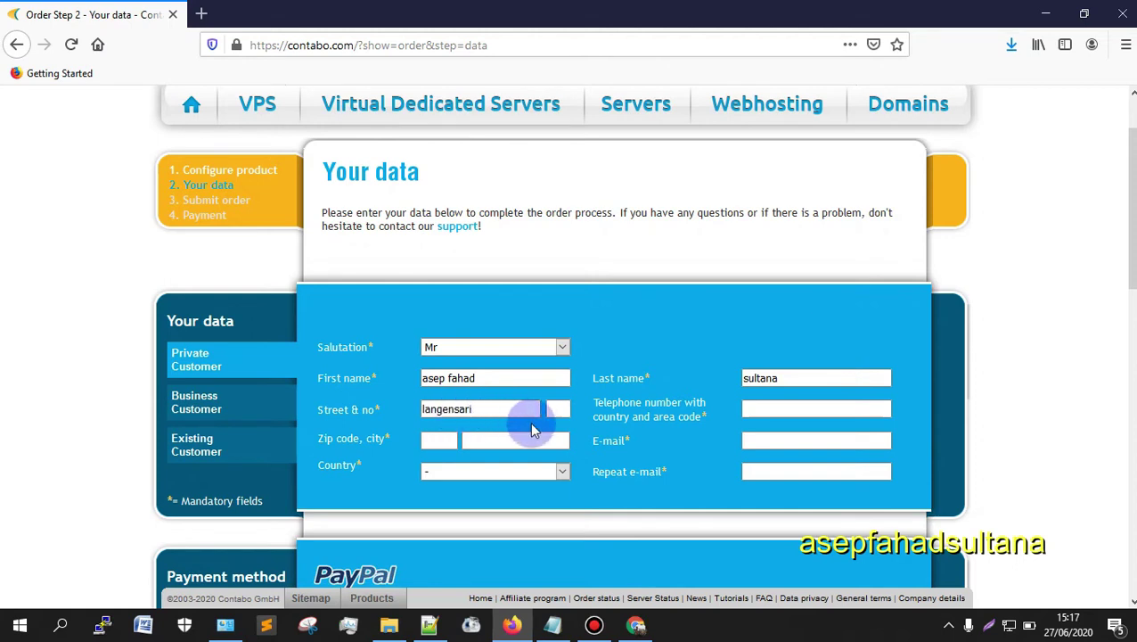
left_click_drag(528, 417, 427, 409)
left_click(559, 408)
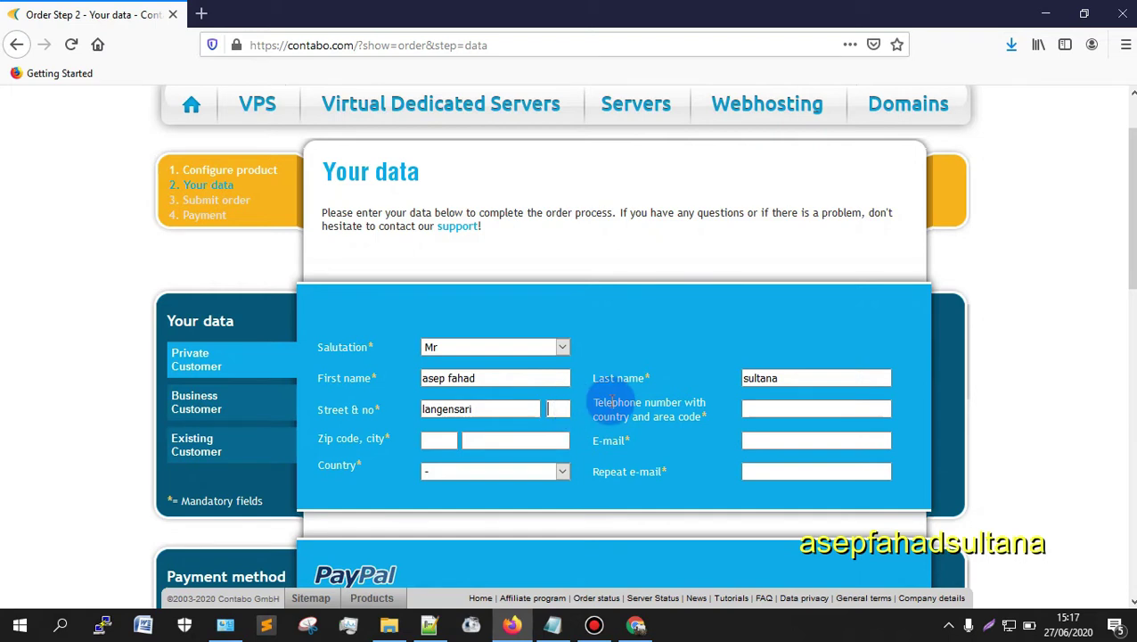
Step: Fill in the customer's city, correcting a mistyped entry
left_click(526, 442)
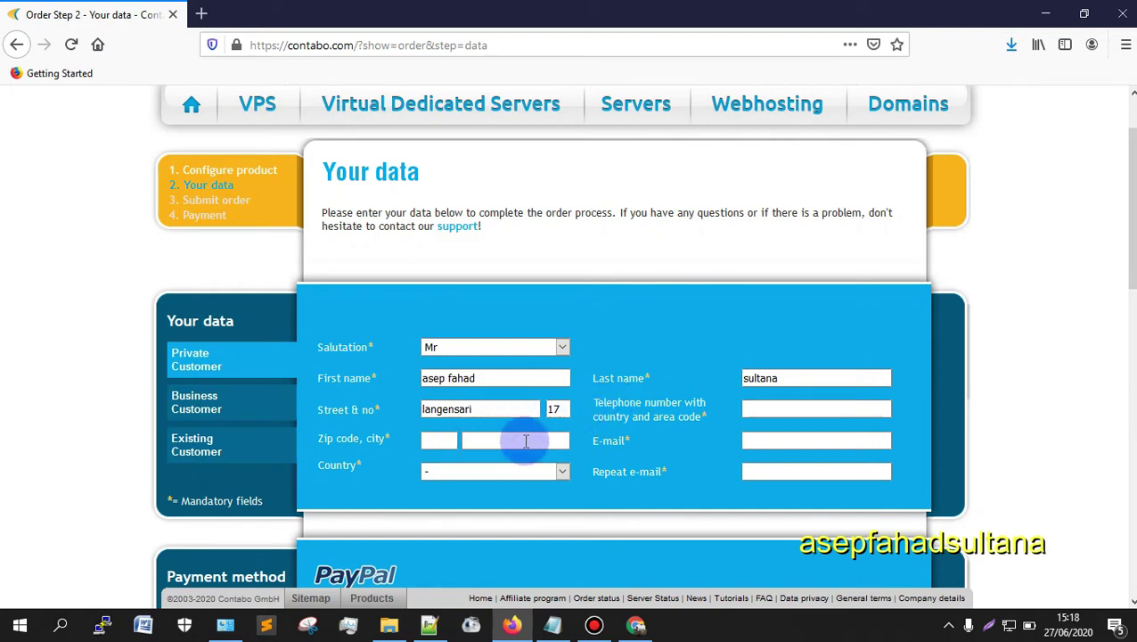
left_click(443, 441)
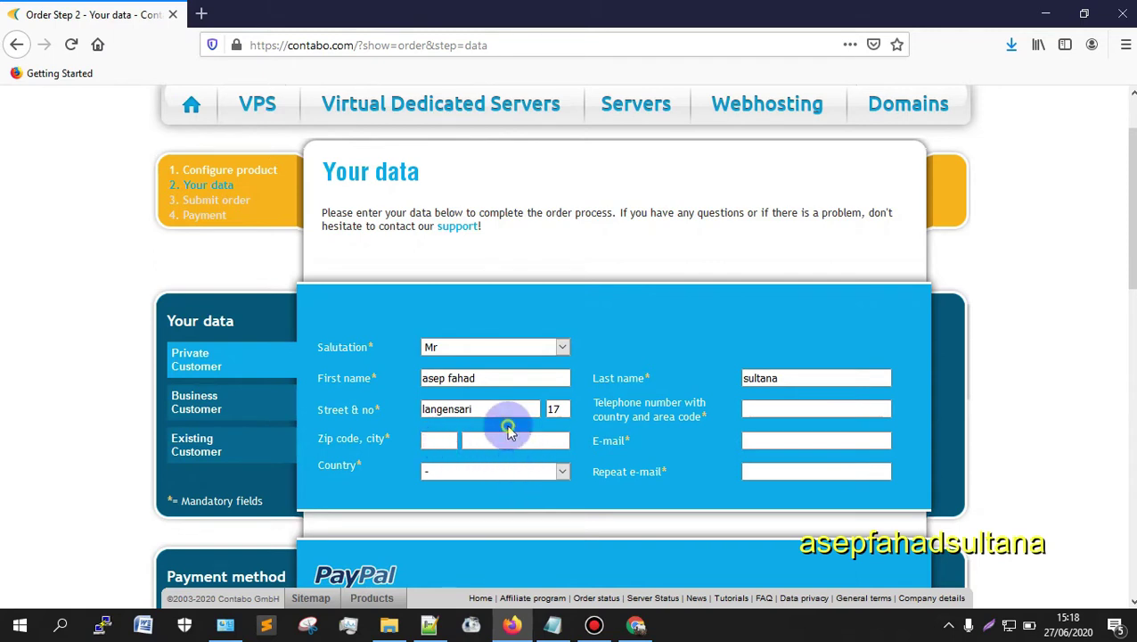
left_click(508, 437)
type("ko")
type("ota")
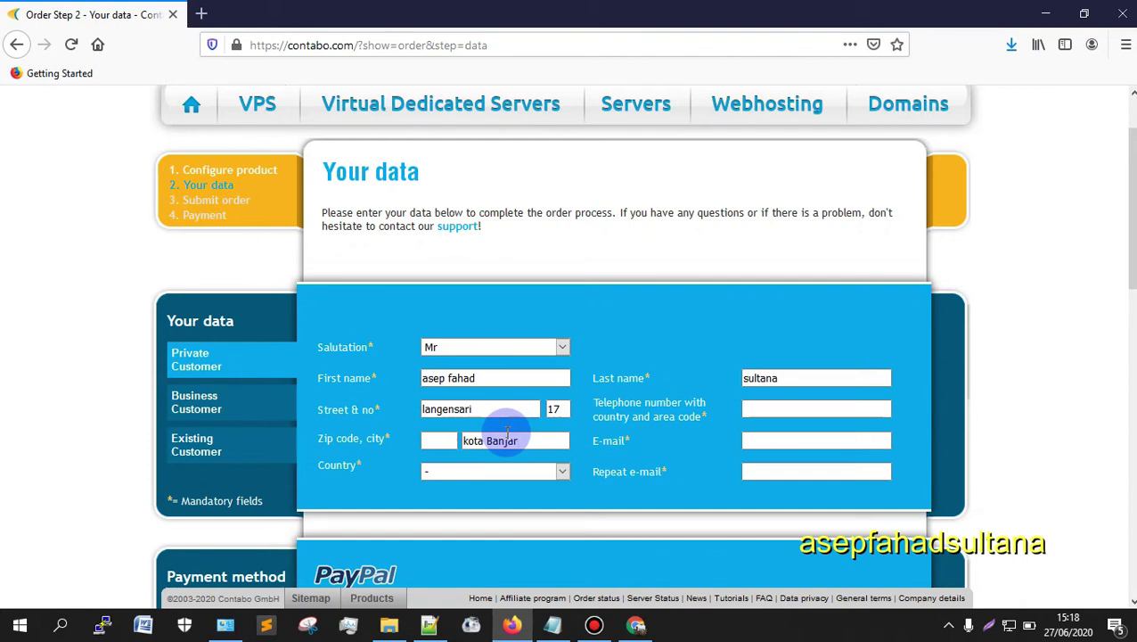
type("Banjar jaw")
key("BackSpace")
key("BackSpace")
key("BackSpace")
type("Jawa Barat")
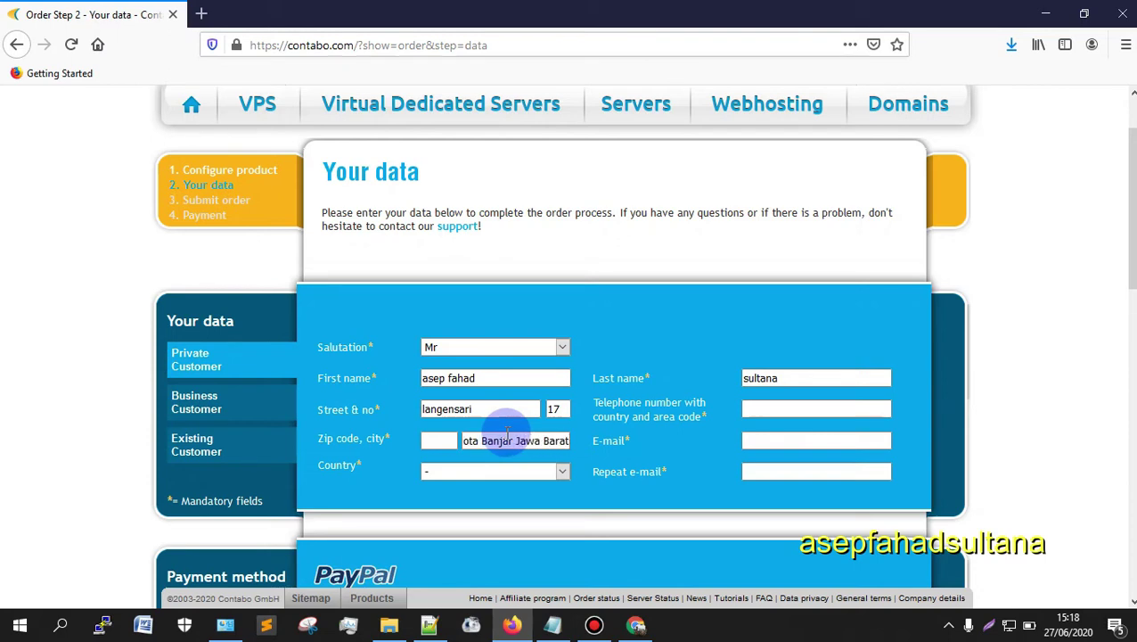
Step: Paste the saved zip code from Notepad++ and choose Indonesia as the country
left_click(437, 440)
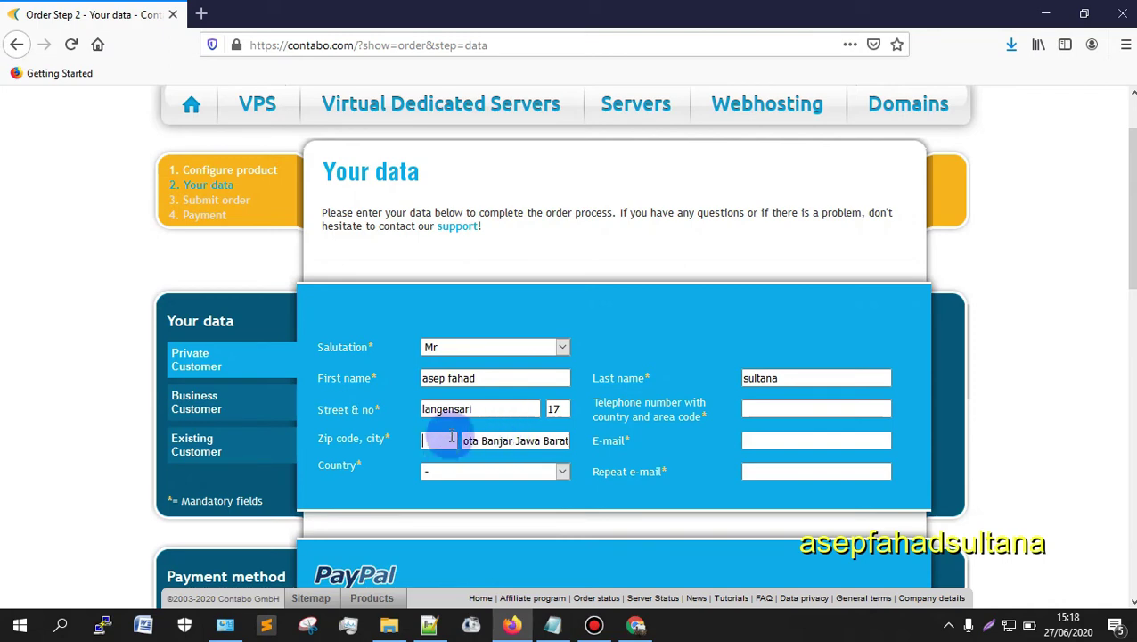
left_click(429, 622)
left_click_drag(350, 237, 287, 223)
key("ctrl+c")
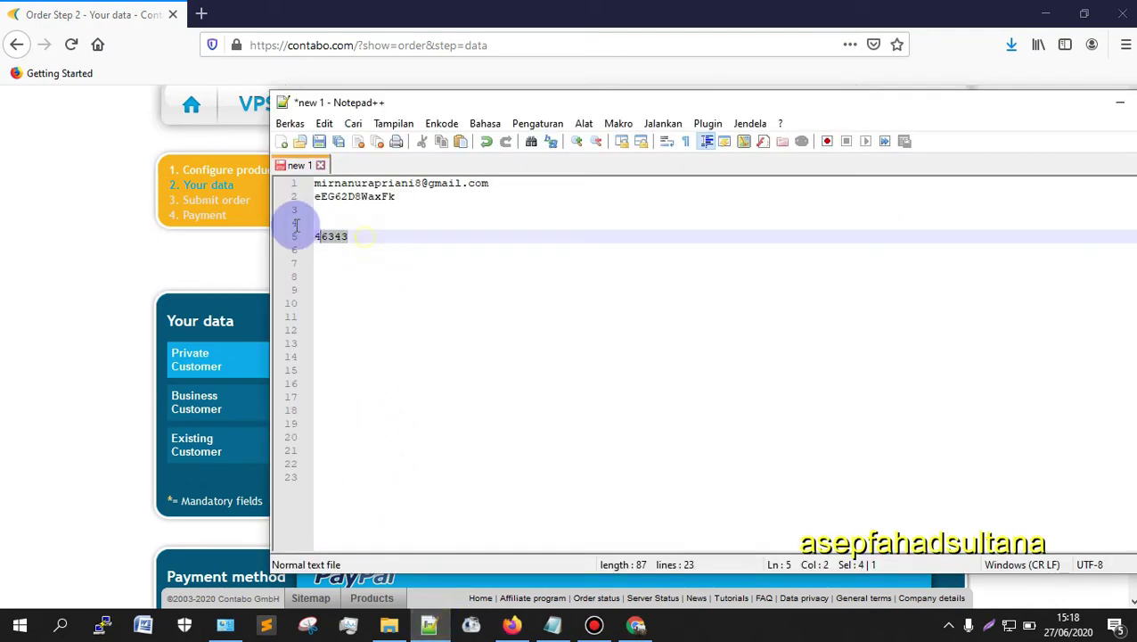
left_click(177, 320)
left_click(432, 441)
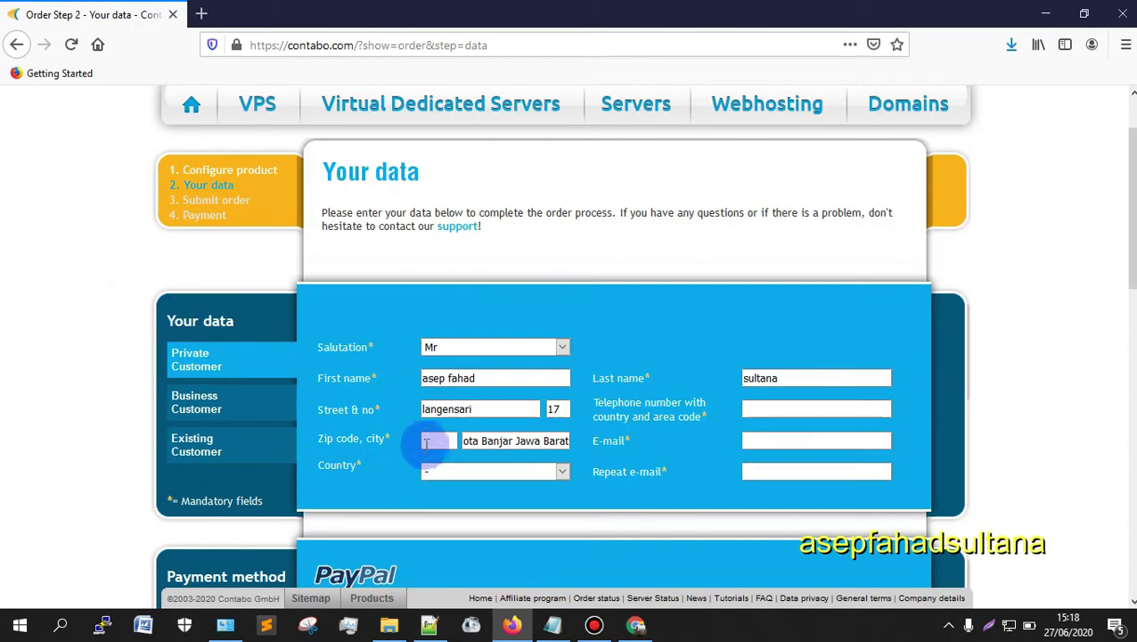
key("ctrl+v")
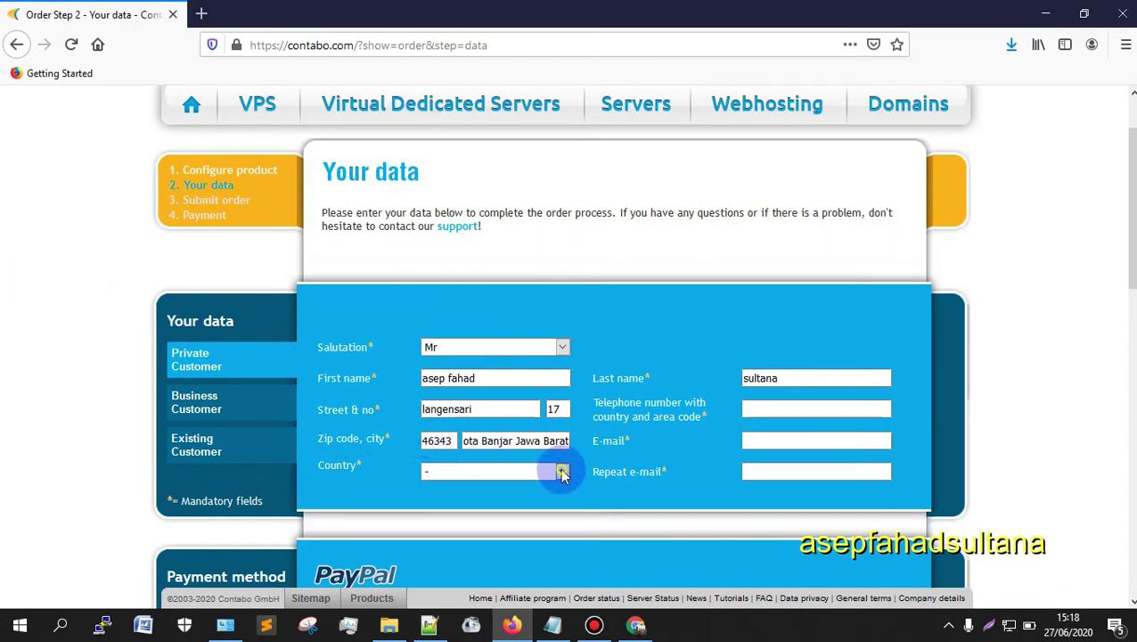
left_click(561, 473)
key("i")
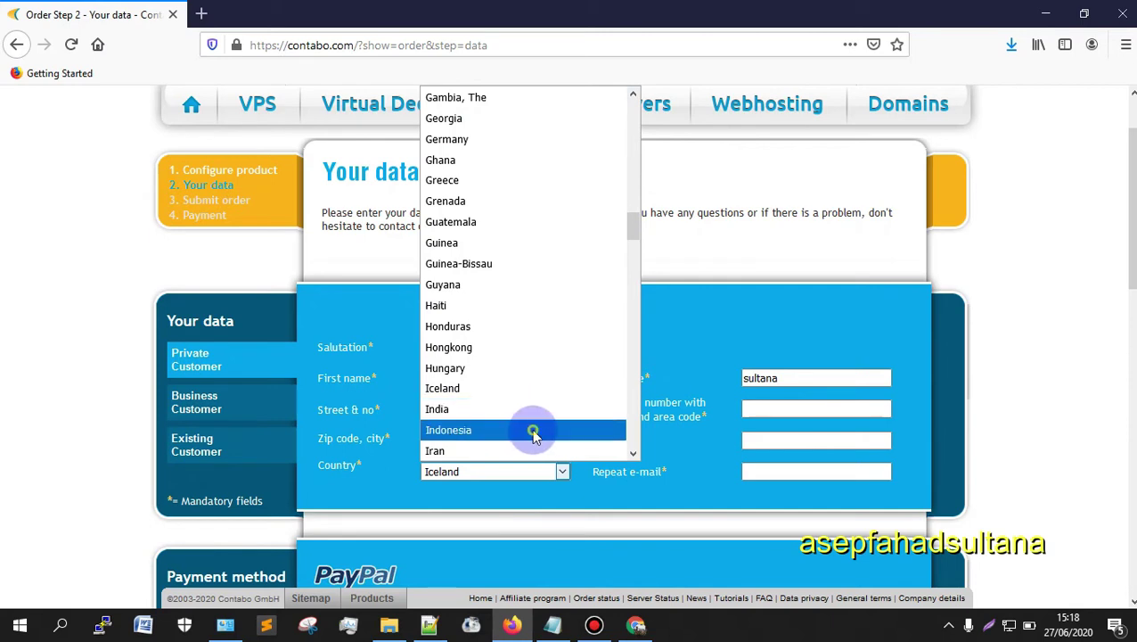
left_click(533, 432)
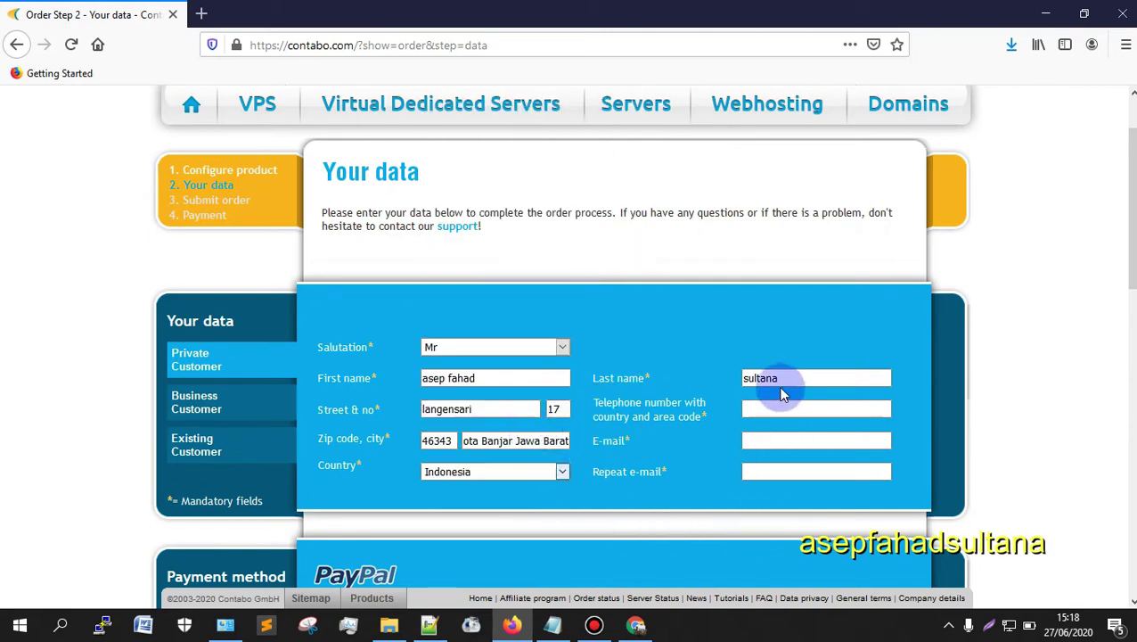
Step: Fill in the telephone field and paste the saved e-mail into both e-mail fields
left_click(770, 408)
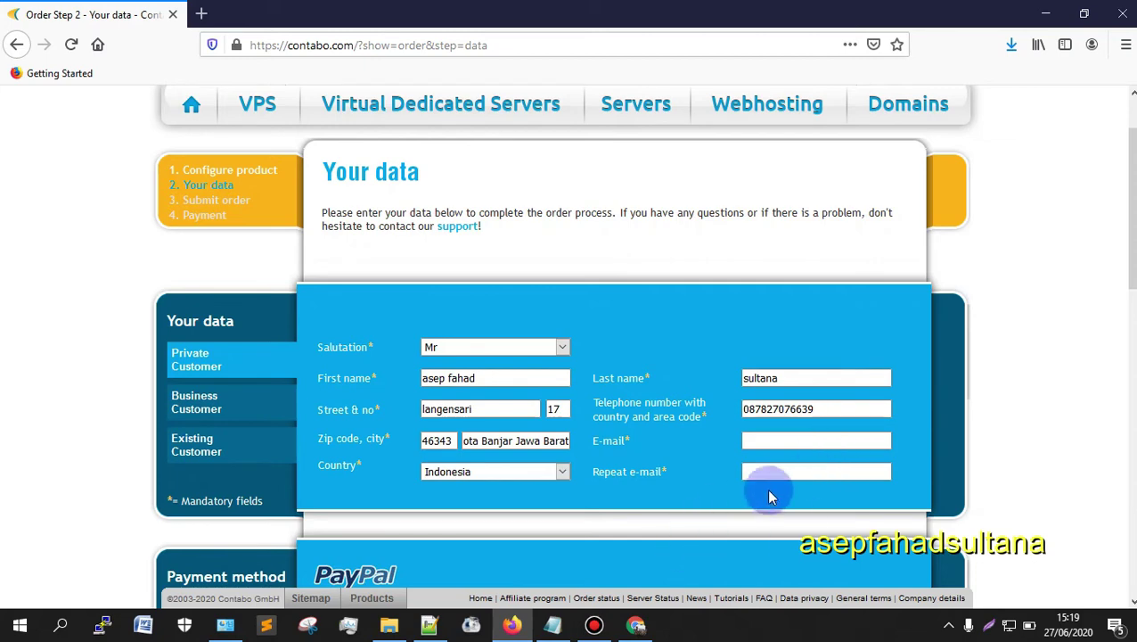
left_click(429, 624)
left_click_drag(541, 183, 264, 185)
key("ctrl+c")
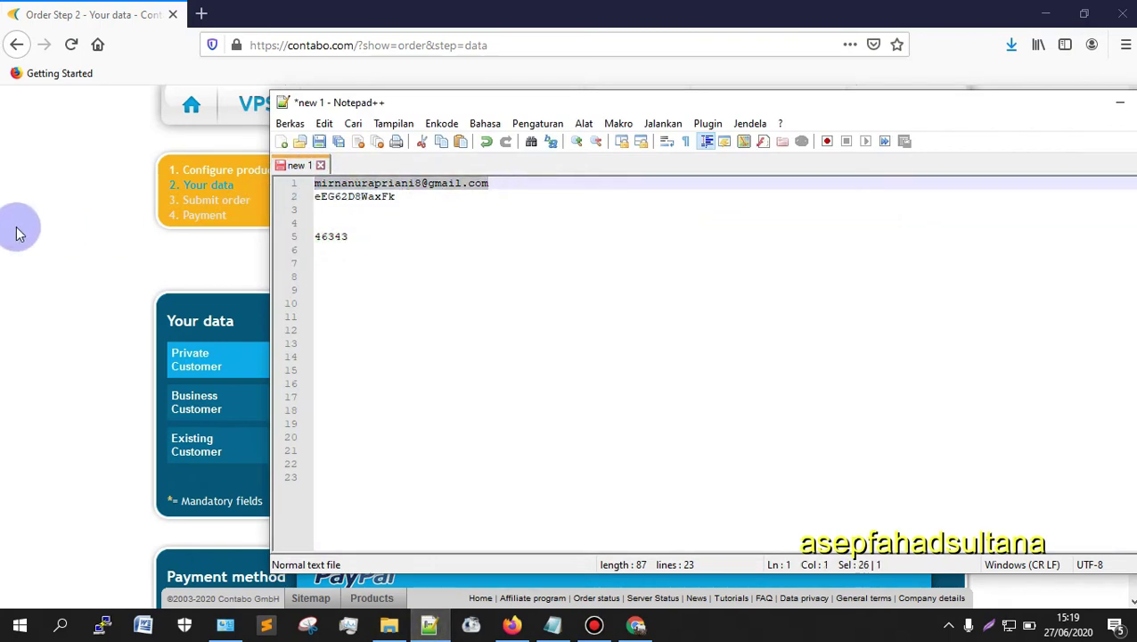
left_click(18, 233)
left_click(775, 443)
key("ctrl+v")
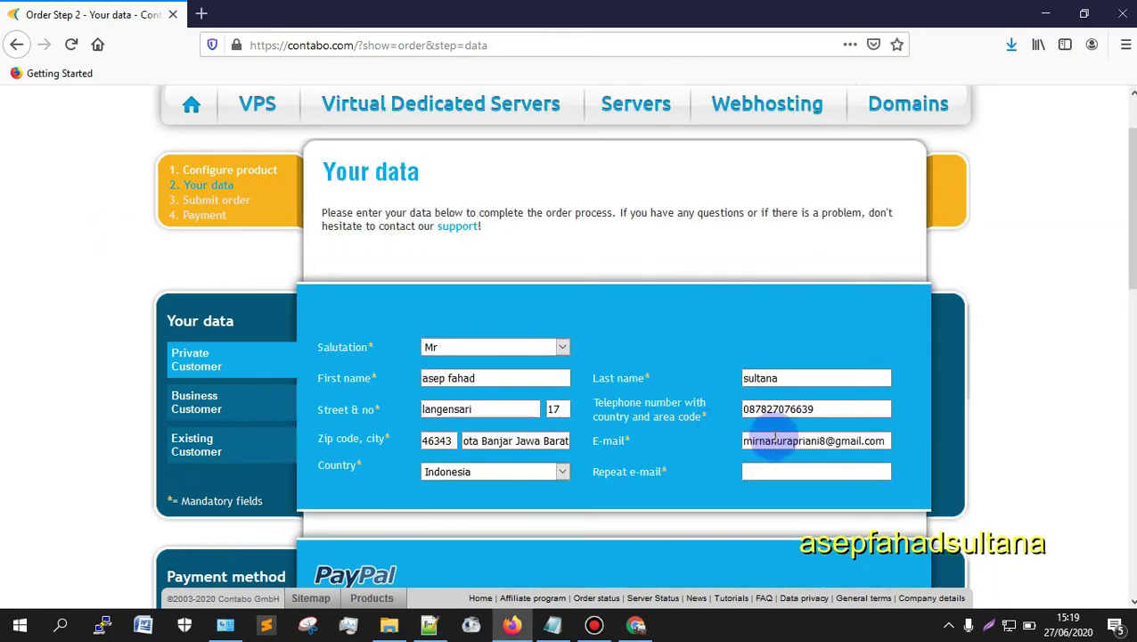
scroll(811, 383, "down", 3)
key("ctrl+v")
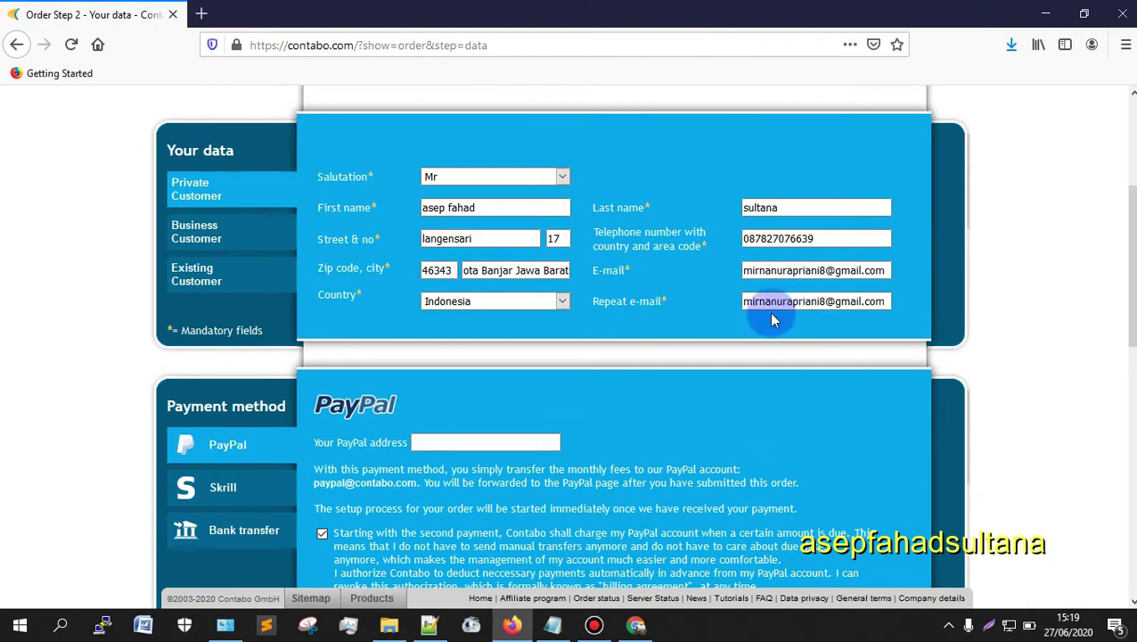
Step: Try Skrill, then keep PayPal and paste the customer's e-mail as the PayPal address
scroll(356, 294, "down", 5)
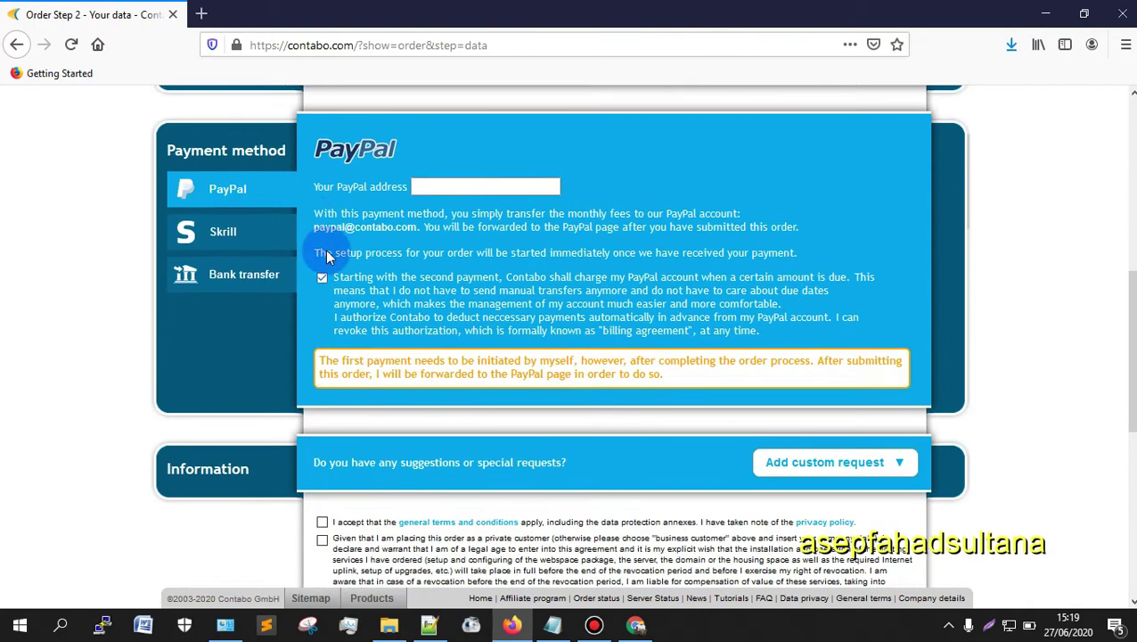
scroll(375, 264, "up", 2)
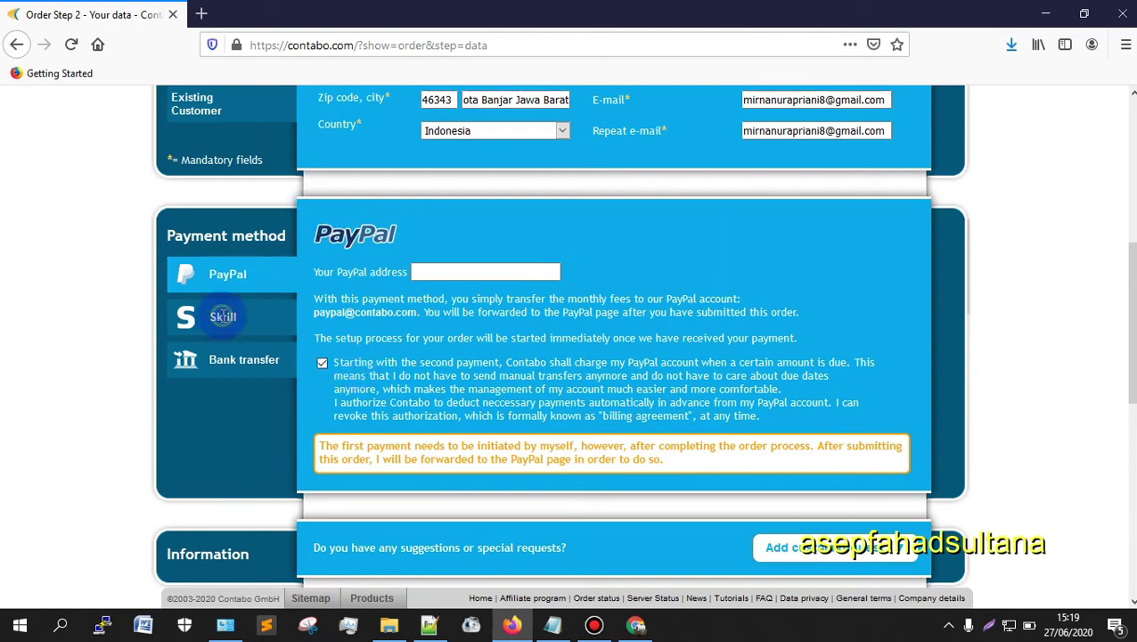
left_click(223, 317)
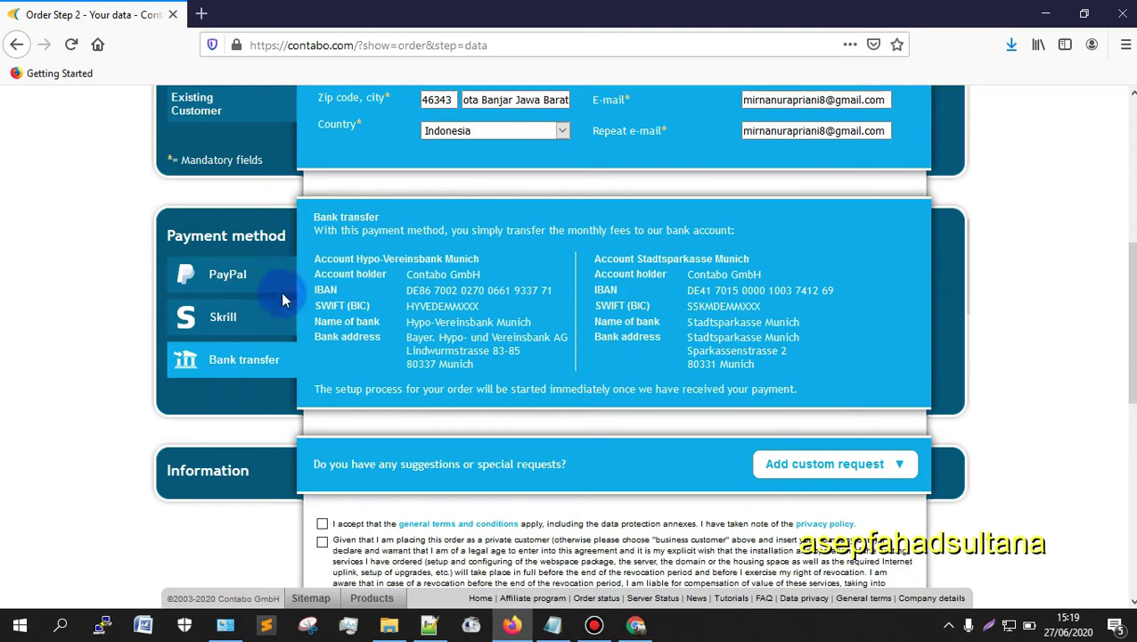
scroll(110, 401, "up", 1)
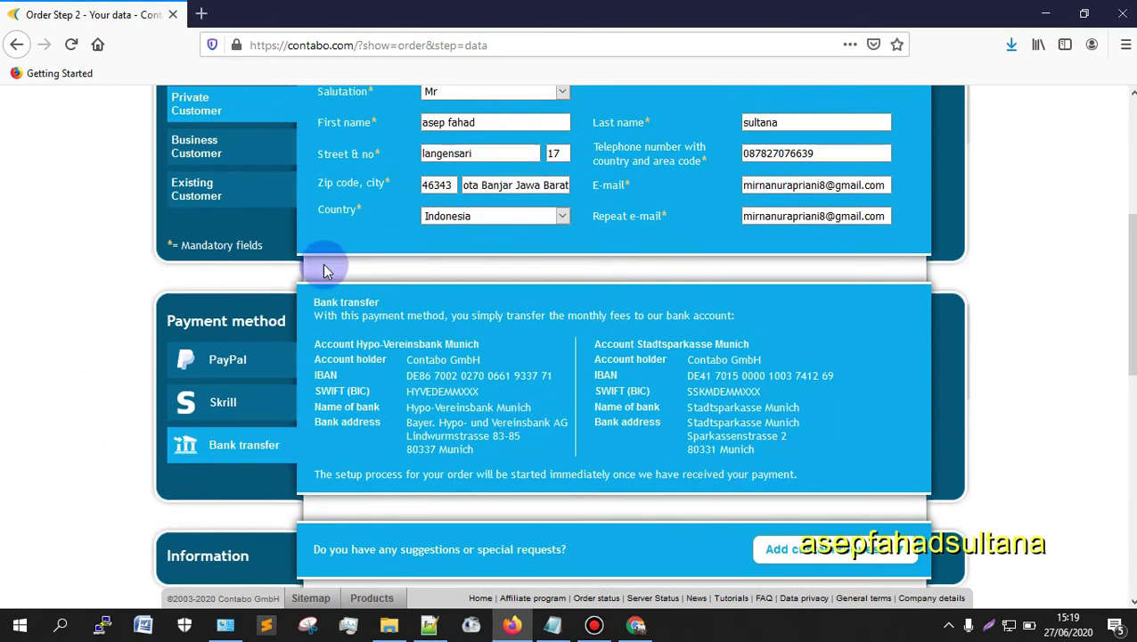
left_click(228, 359)
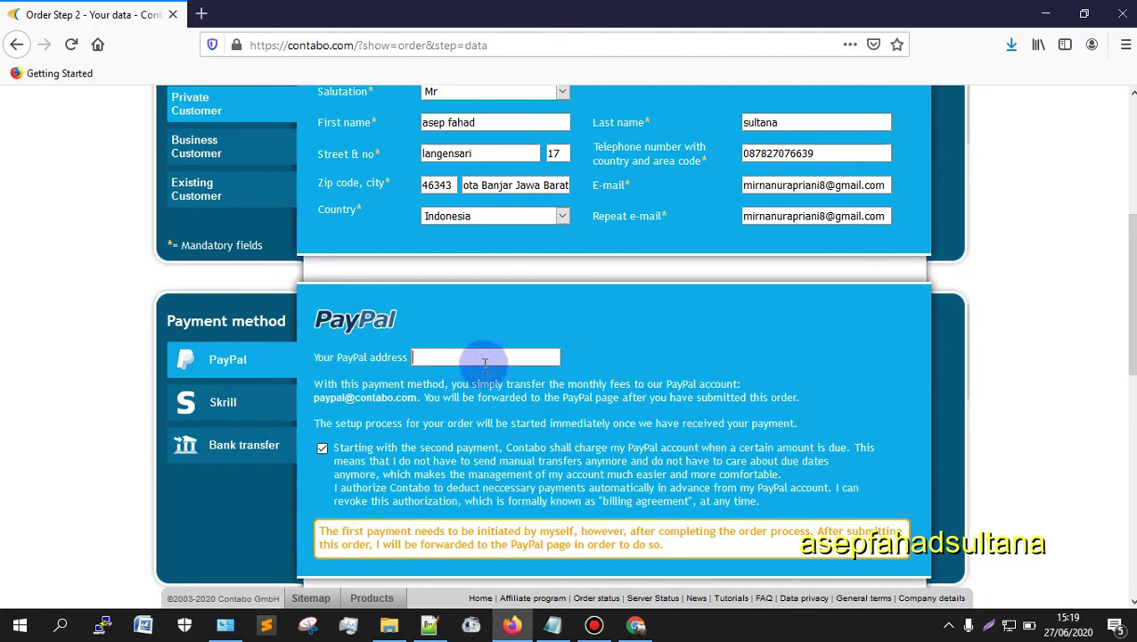
key("ctrl+v")
scroll(351, 294, "up", 5)
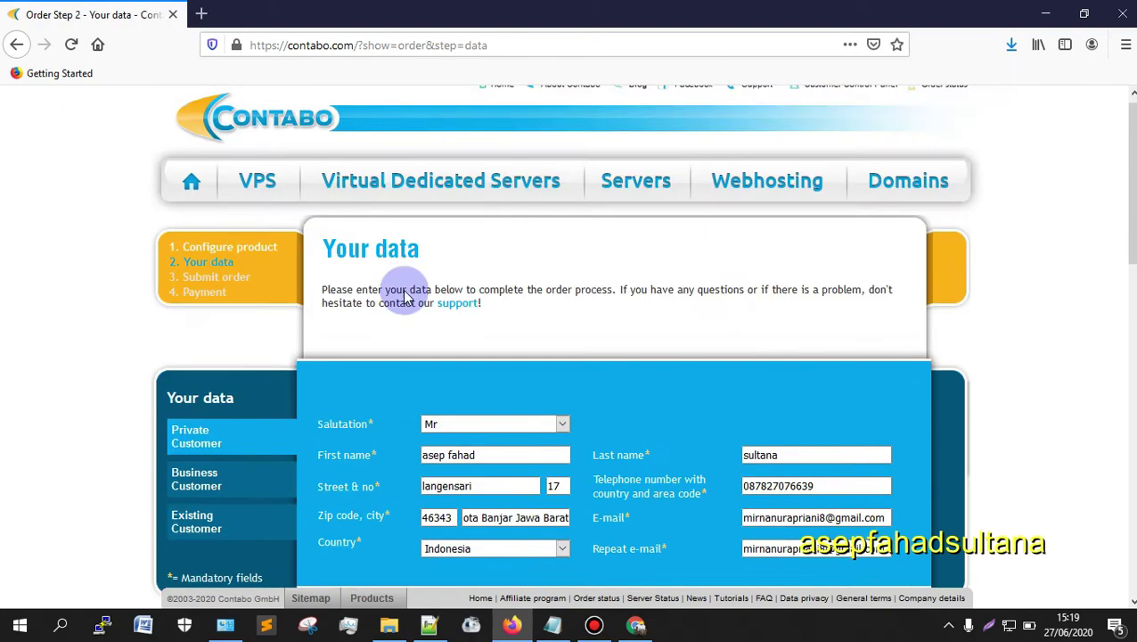
scroll(380, 246, "down", 3)
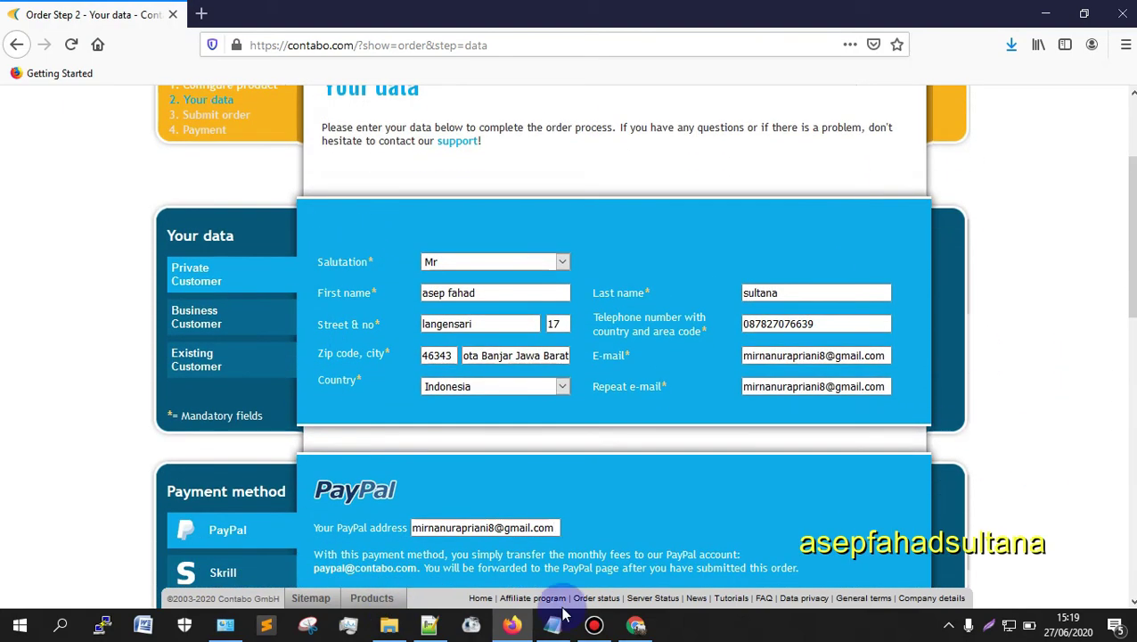
scroll(776, 593, "up", 2)
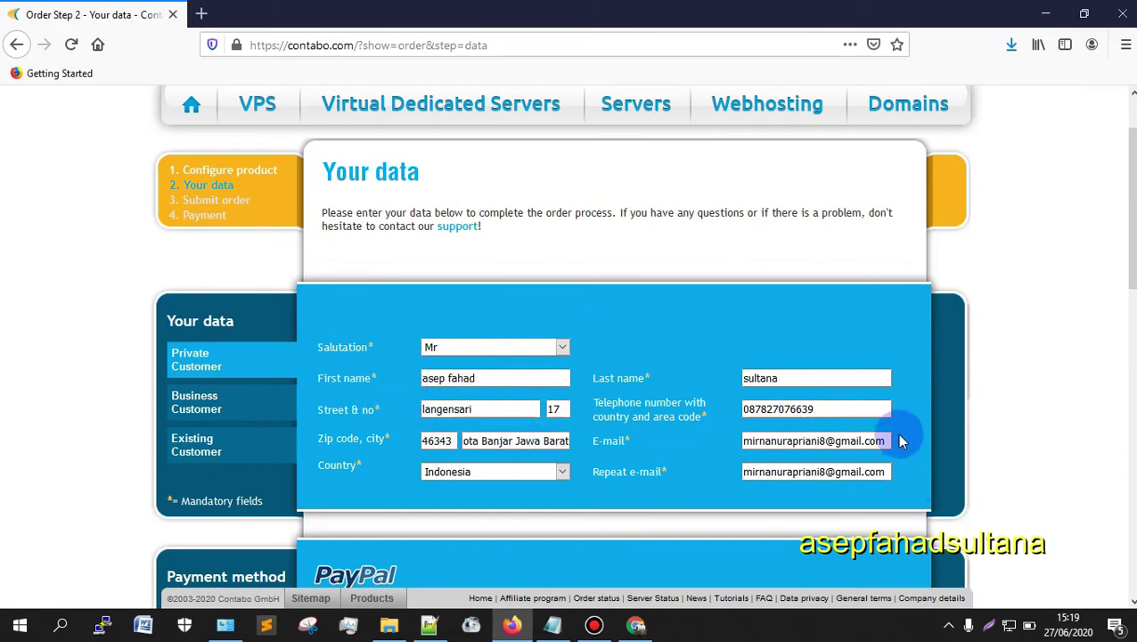
scroll(892, 427, "down", 10)
scroll(755, 412, "down", 4)
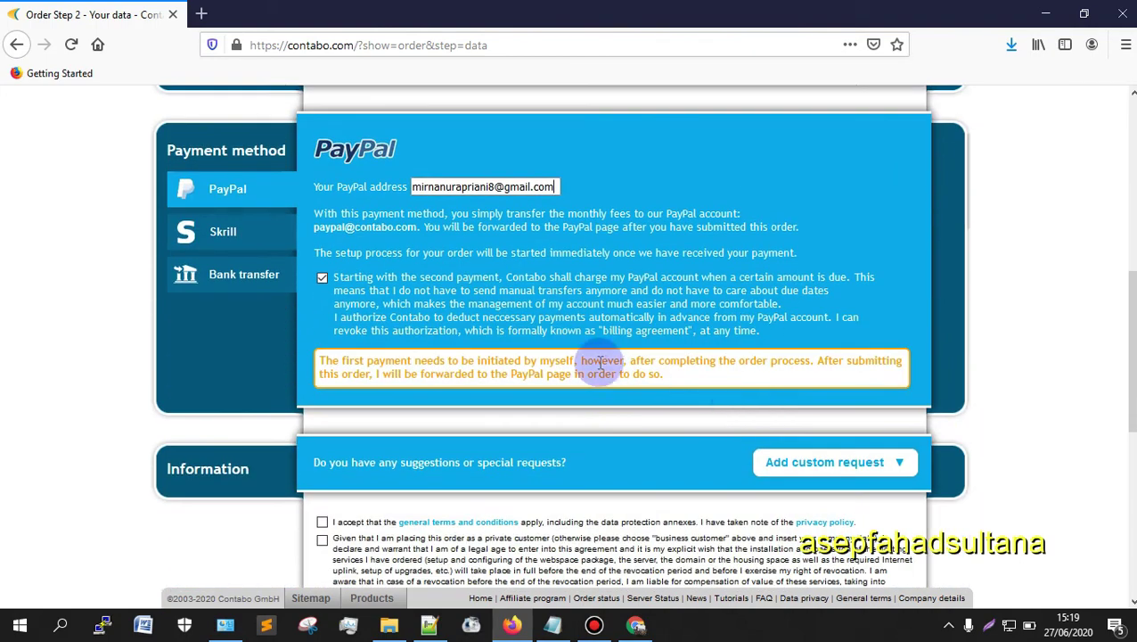
left_click(322, 353)
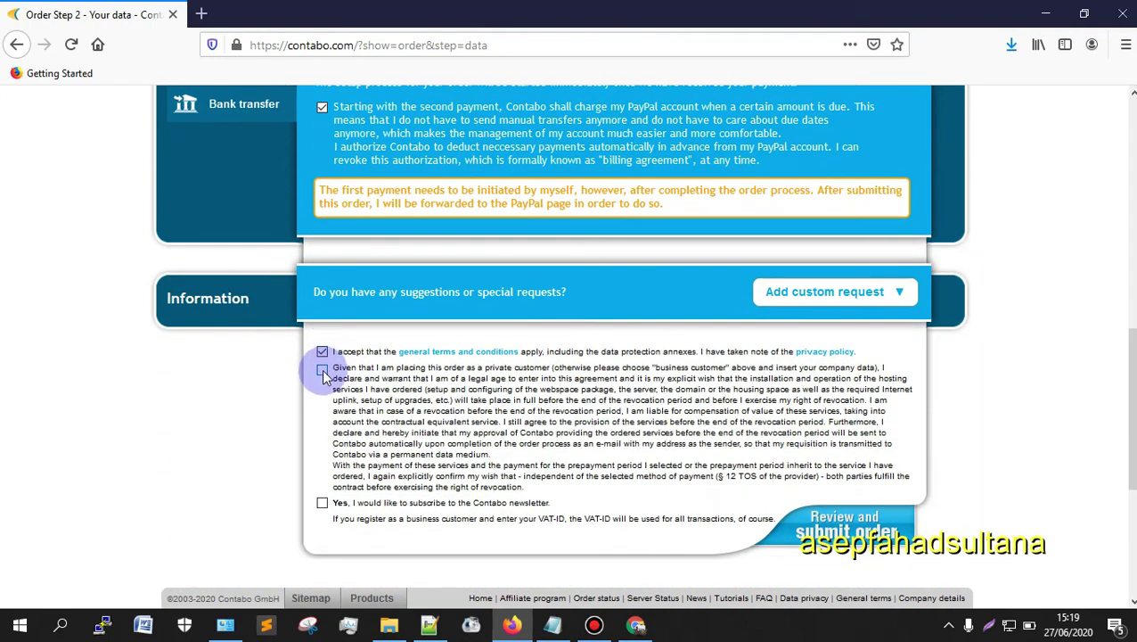
left_click(322, 368)
left_click(322, 503)
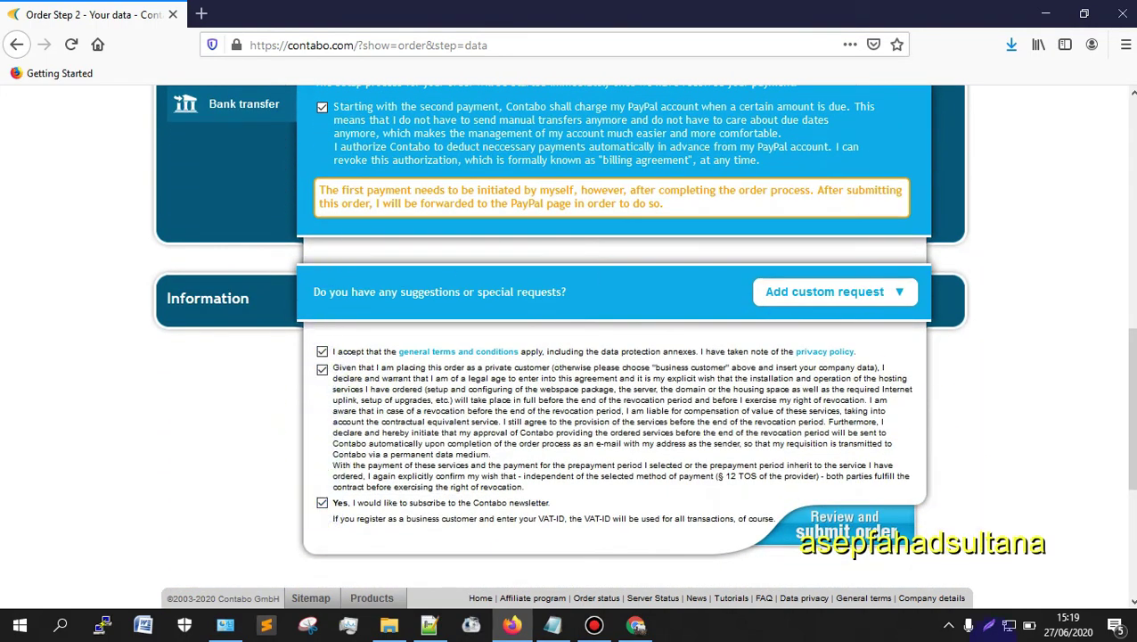
scroll(1053, 495, "down", 4)
scroll(862, 408, "up", 10)
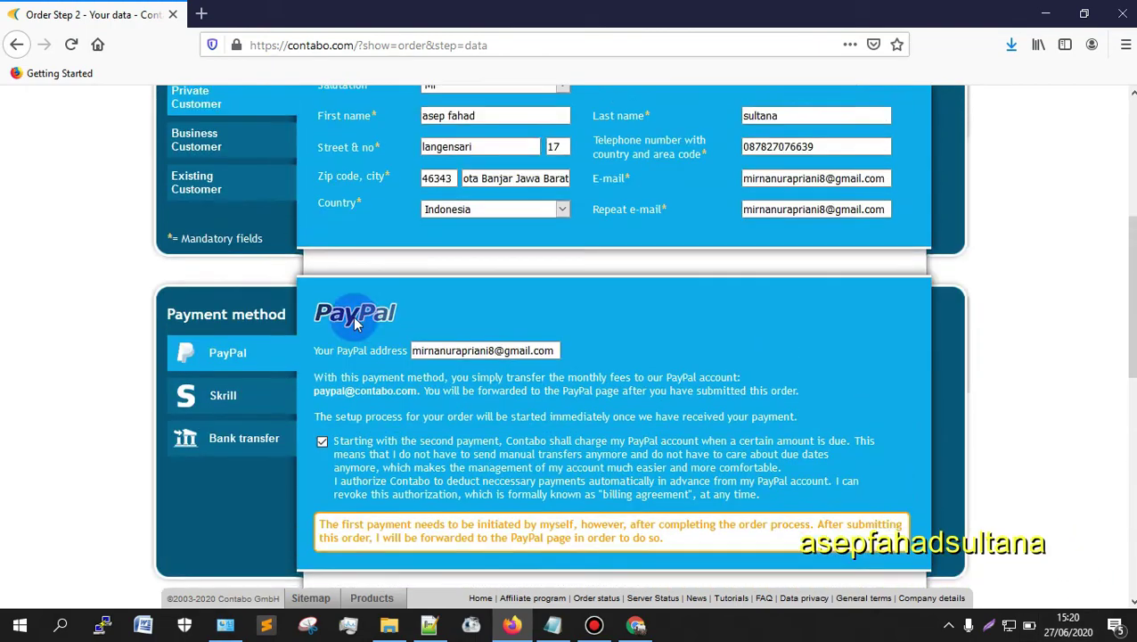
scroll(483, 309, "up", 3)
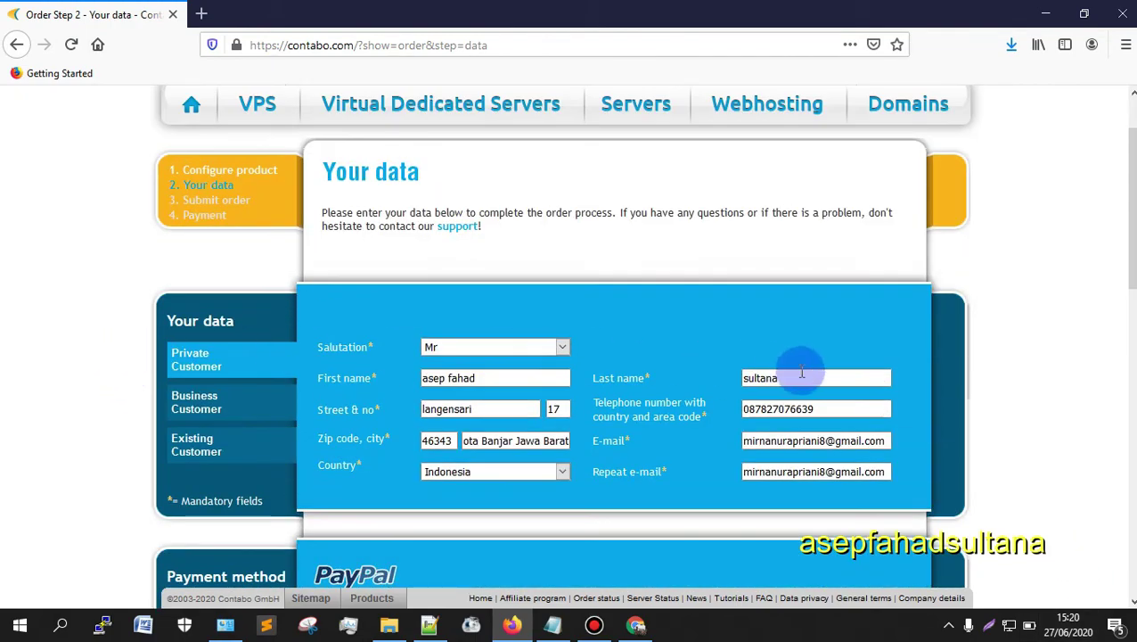
scroll(927, 428, "down", 17)
scroll(457, 300, "down", 1)
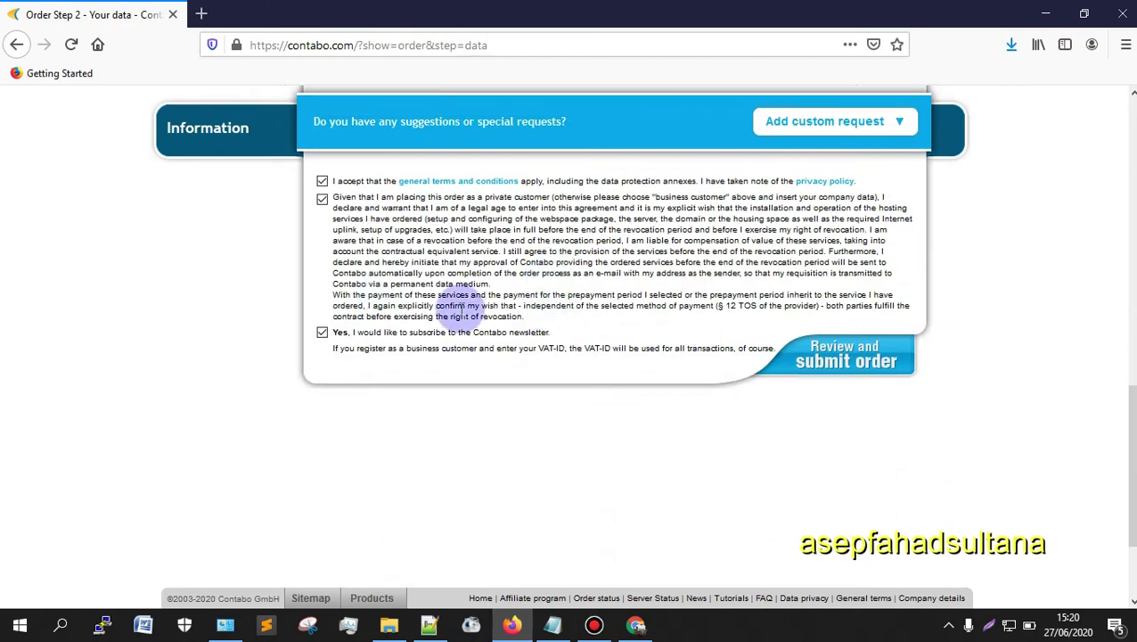
scroll(876, 495, "up", 12)
scroll(461, 354, "up", 2)
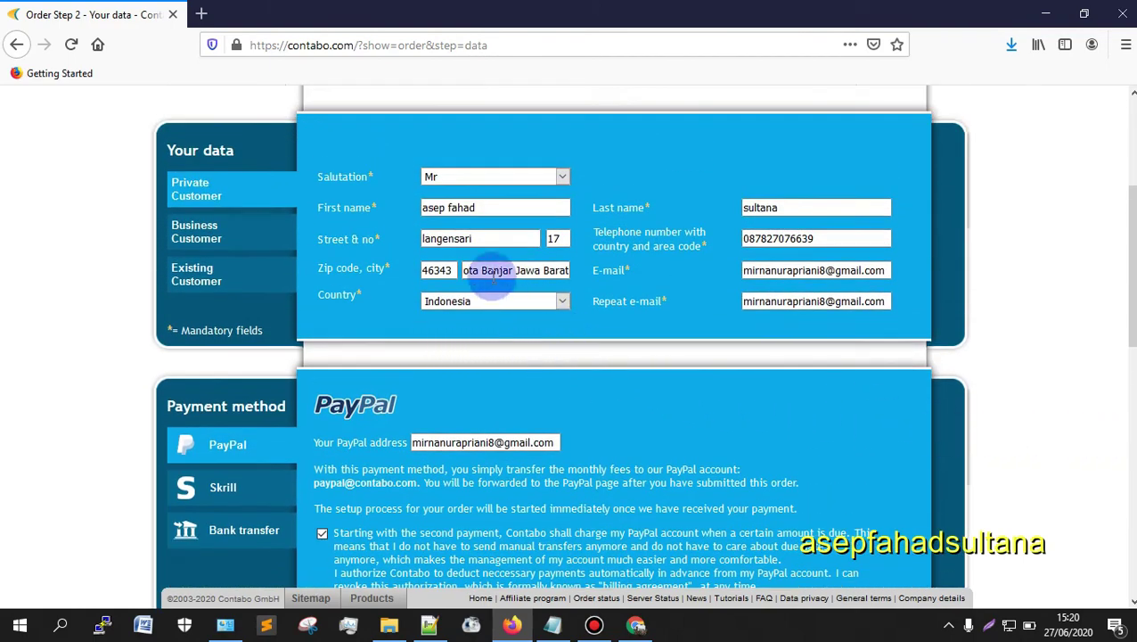
left_click(494, 275)
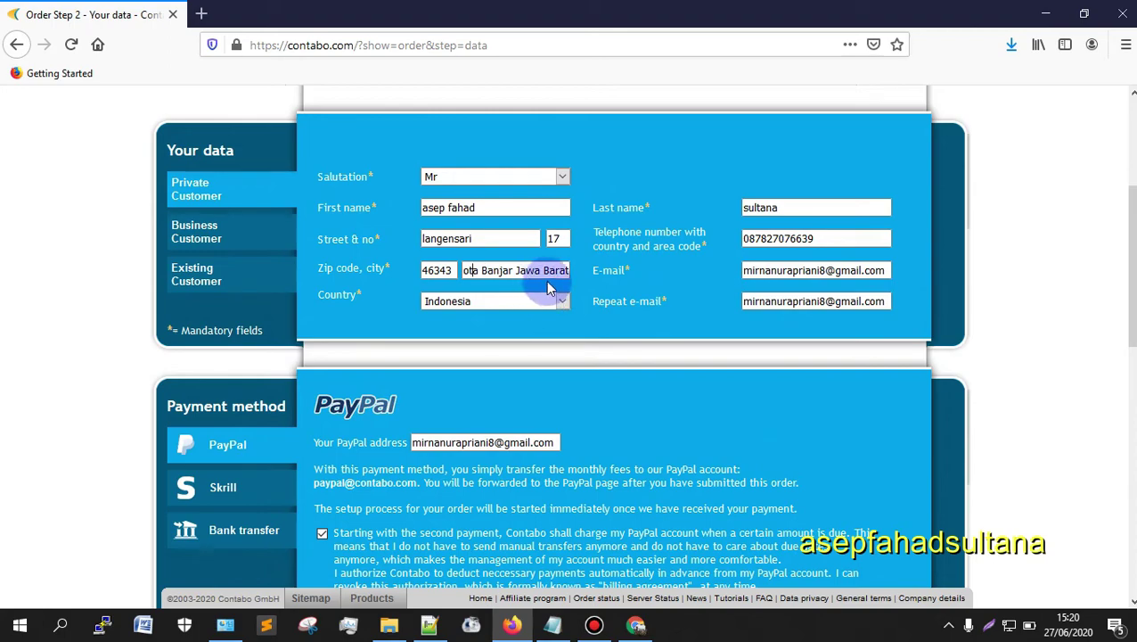
key("Home")
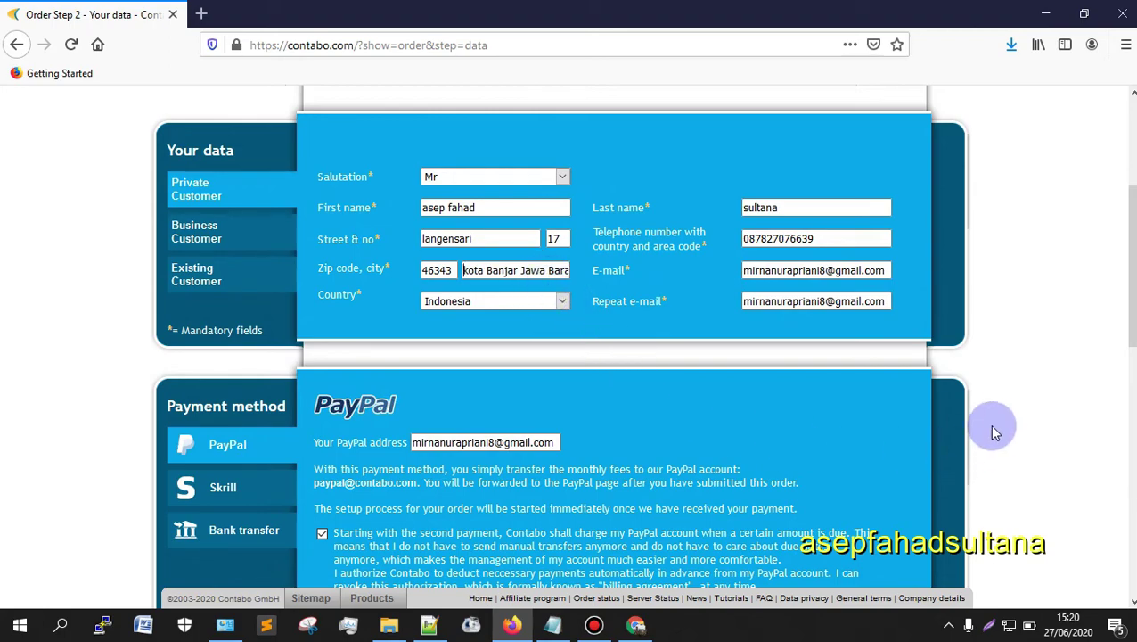
scroll(520, 317, "down", 5)
scroll(808, 403, "down", 5)
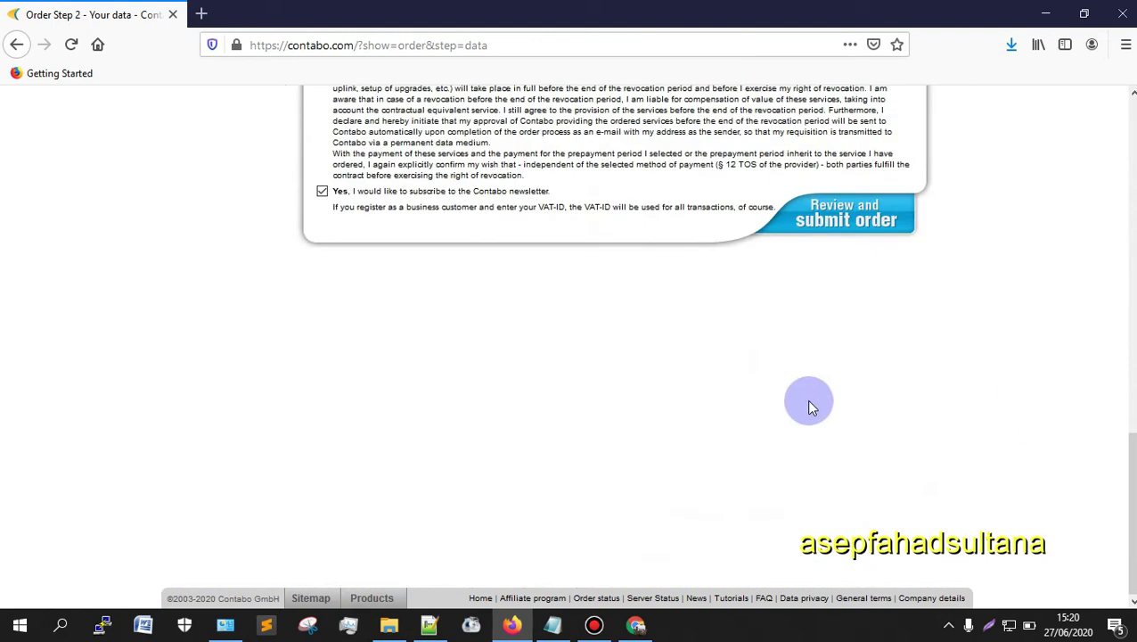
scroll(506, 337, "up", 3)
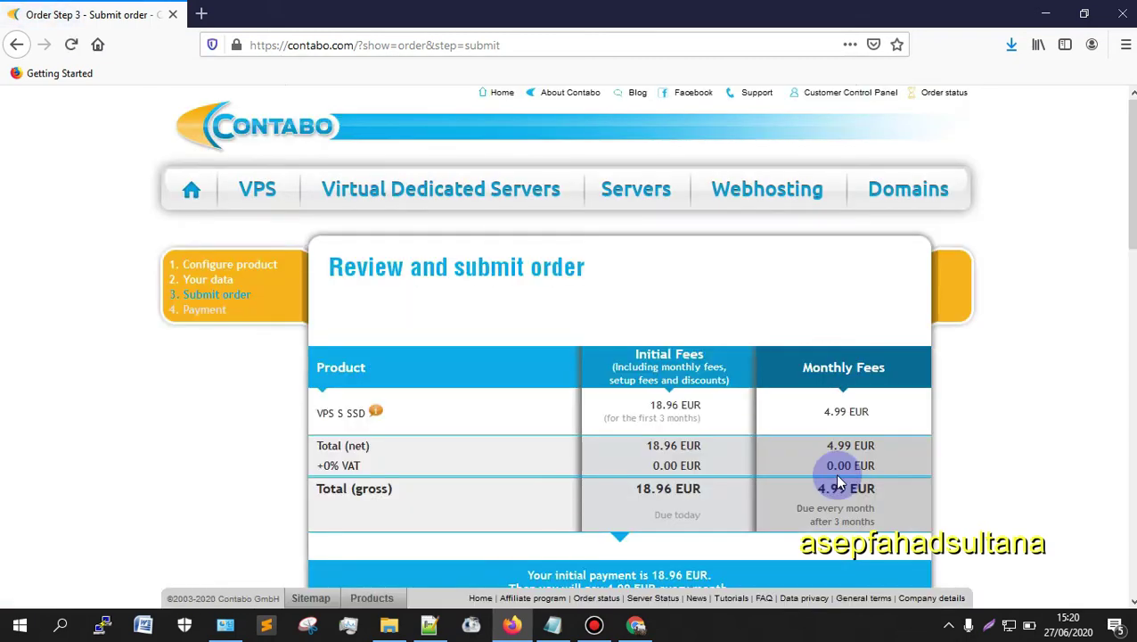
Step: Review the VPS S SSD order summary, including the voucher code and order details
scroll(406, 254, "down", 4)
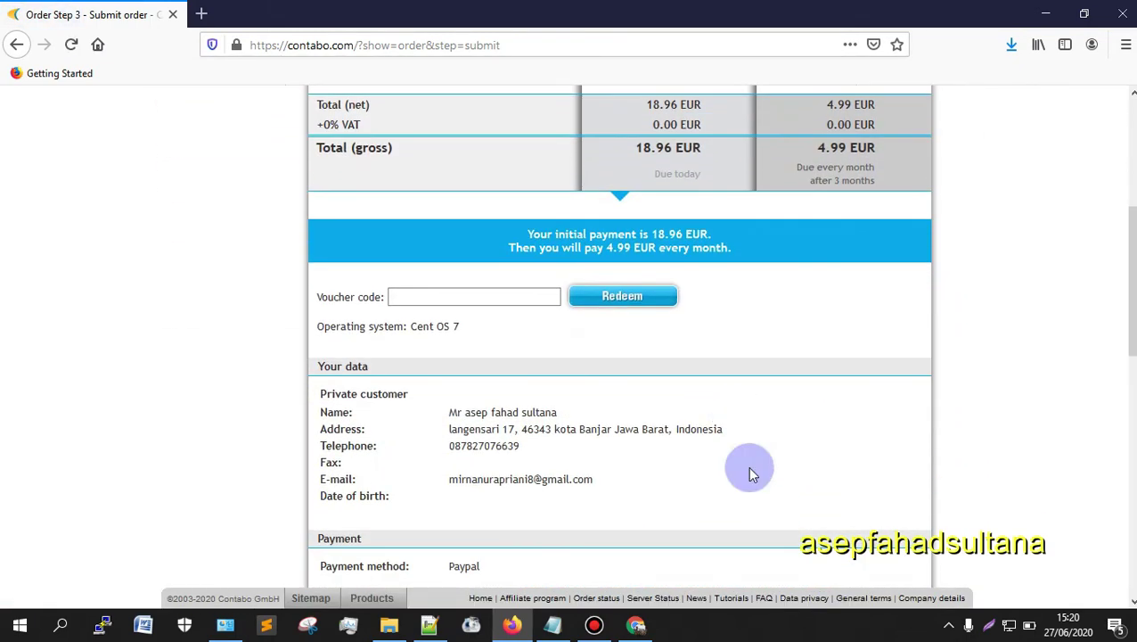
scroll(788, 456, "down", 5)
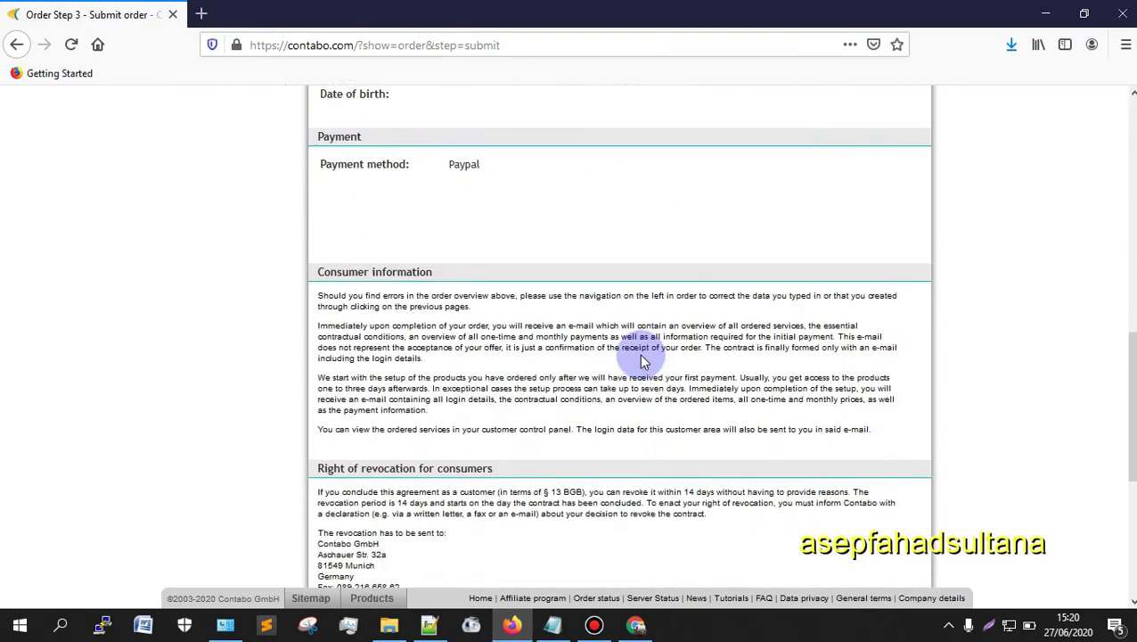
scroll(641, 355, "down", 4)
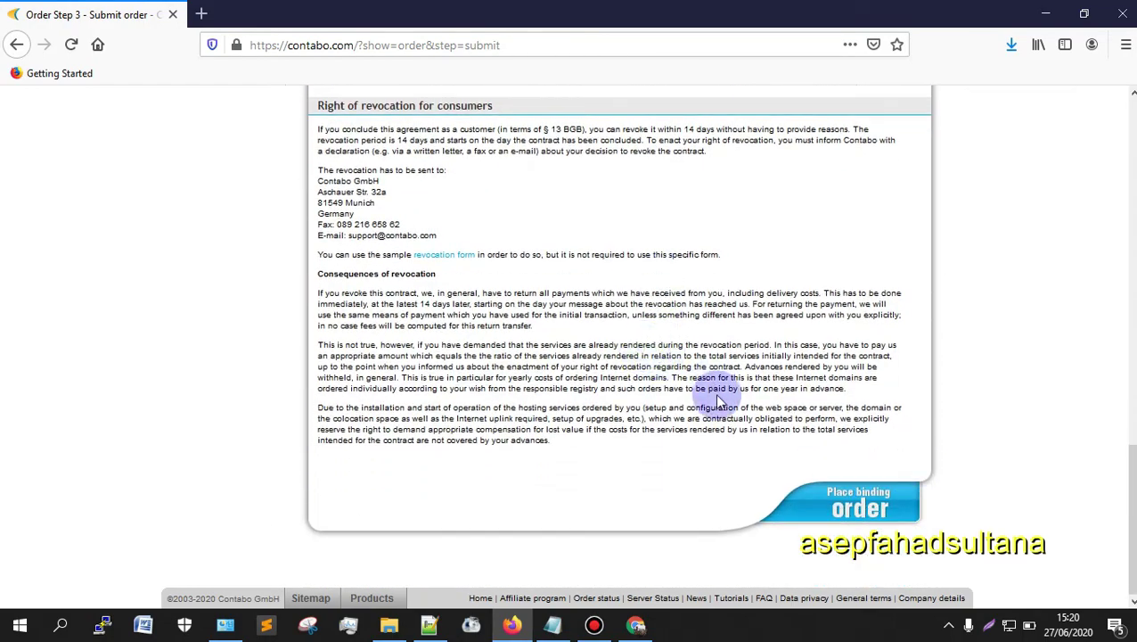
scroll(624, 410, "up", 15)
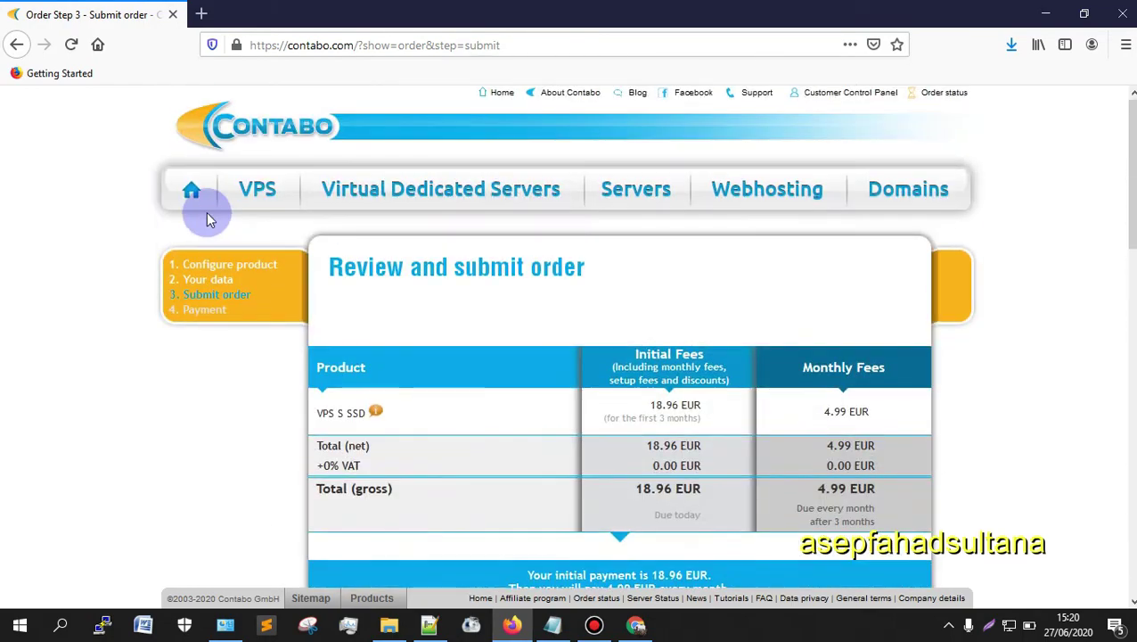
scroll(882, 317, "down", 1)
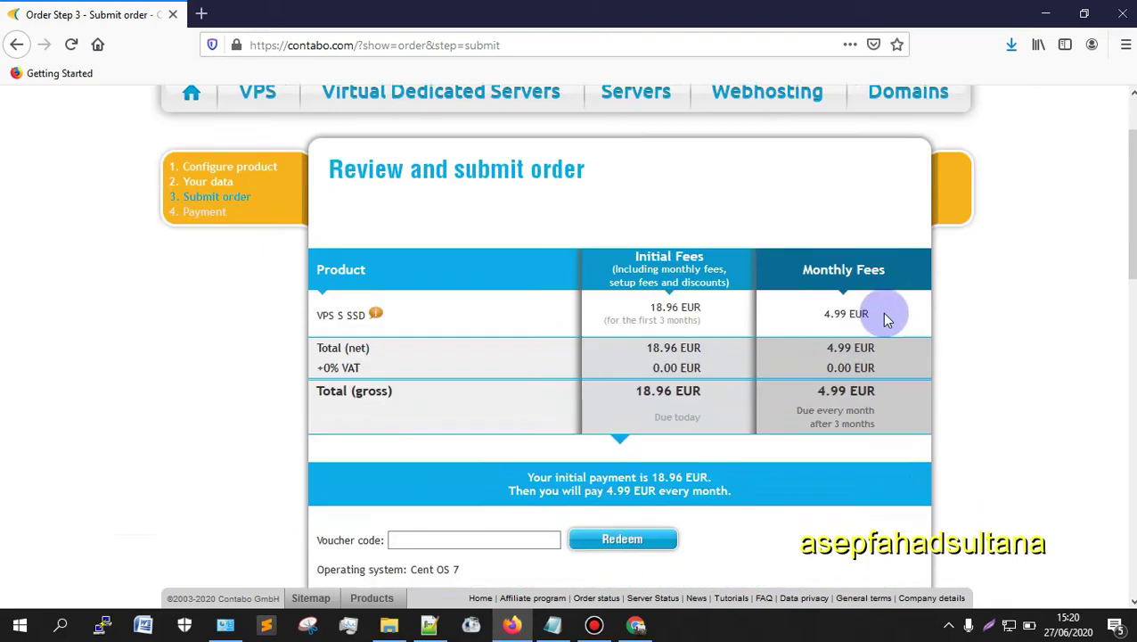
scroll(885, 319, "down", 1)
scroll(1083, 322, "up", 1)
scroll(1085, 325, "down", 1)
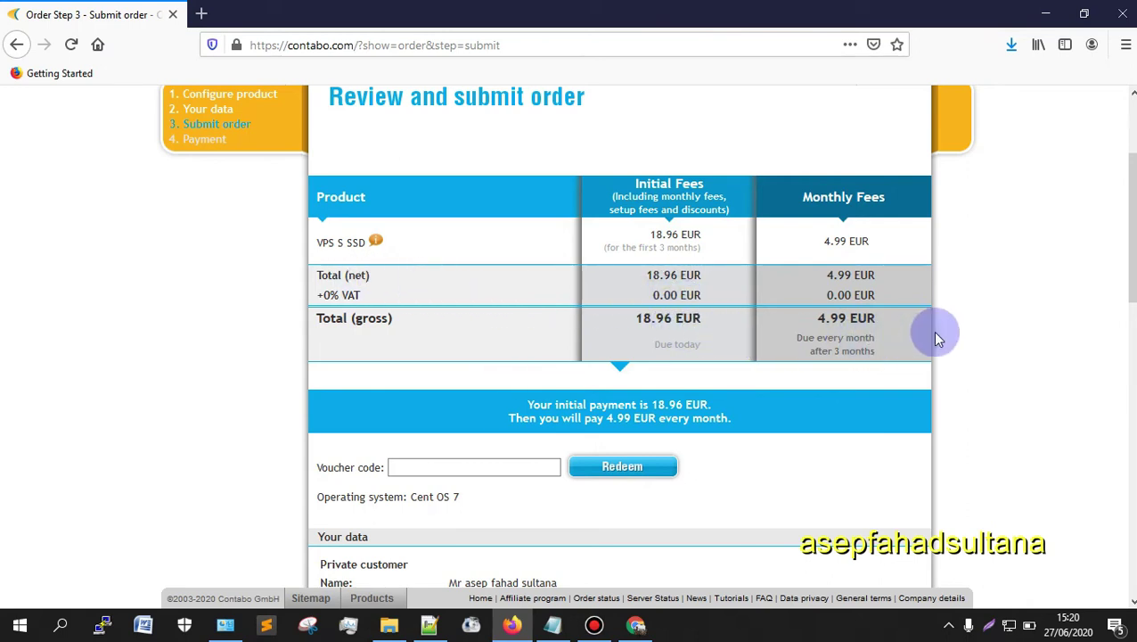
scroll(410, 348, "down", 2)
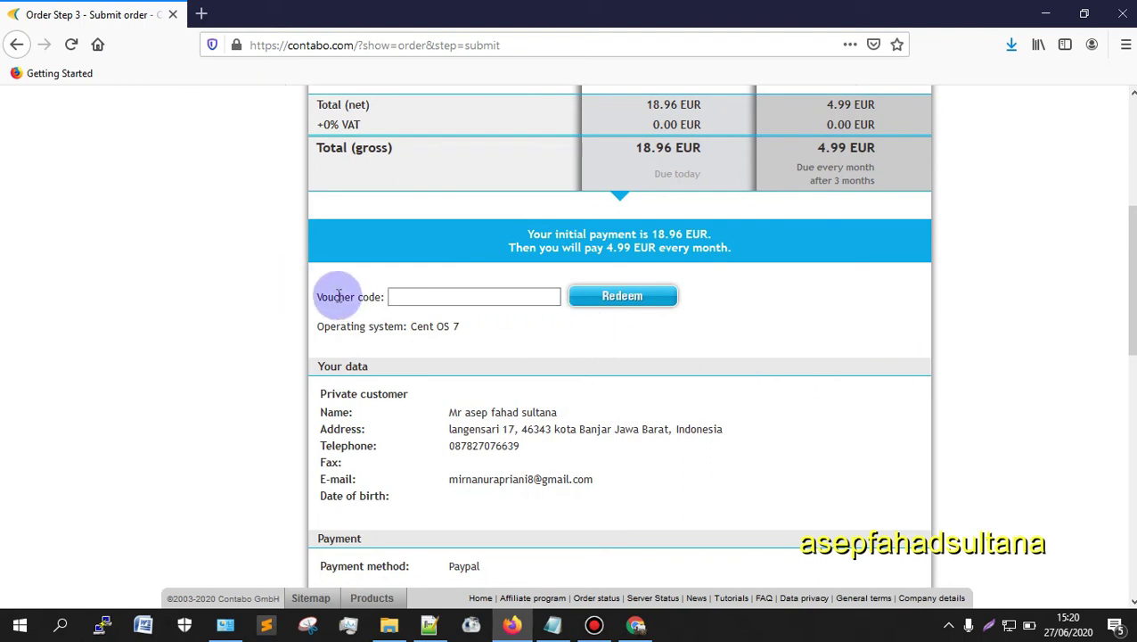
left_click_drag(339, 297, 678, 381)
left_click(909, 313)
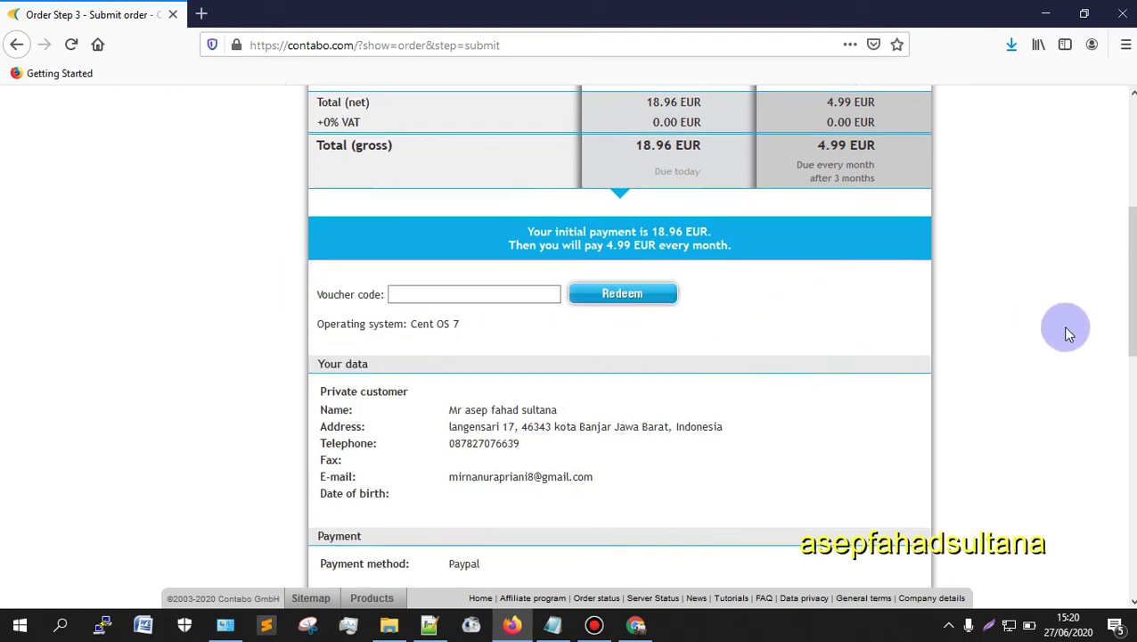
Step: Scroll to the end of the summary to place the 18.96 EUR binding order
scroll(1060, 331, "down", 2)
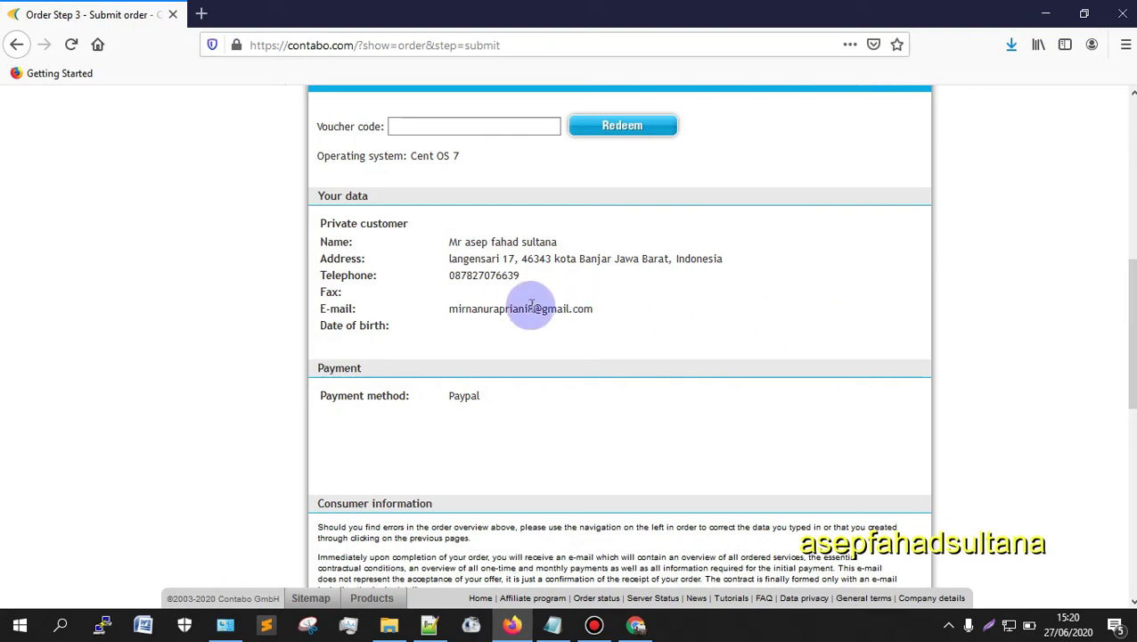
scroll(727, 288, "down", 2)
scroll(726, 287, "down", 3)
scroll(414, 246, "up", 2)
scroll(414, 246, "down", 2)
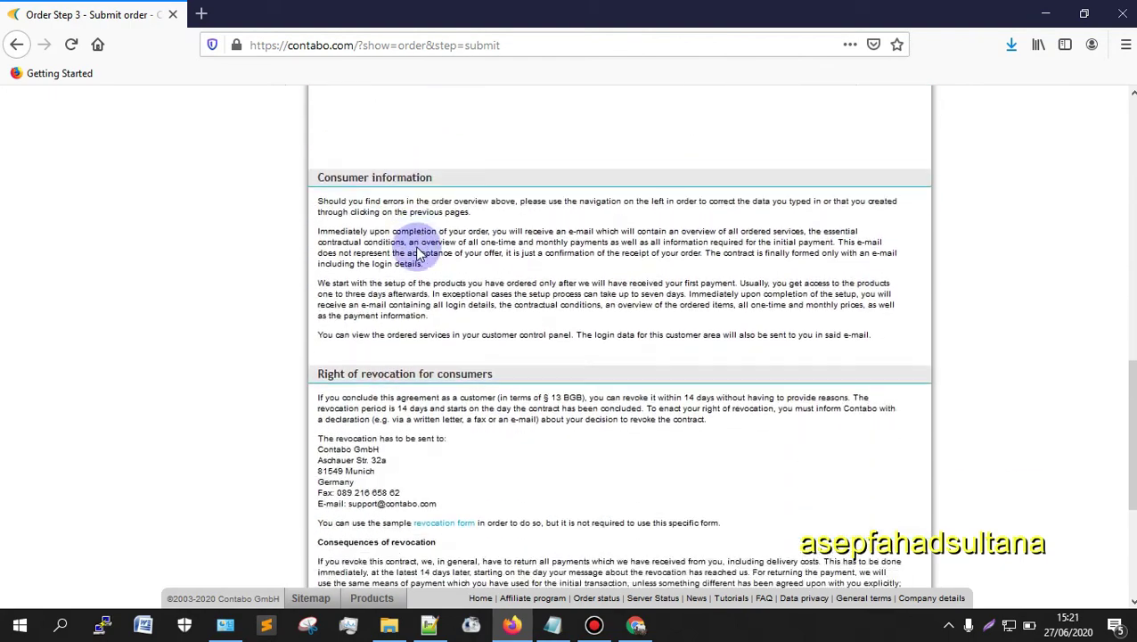
scroll(412, 242, "up", 1)
scroll(411, 243, "up", 1)
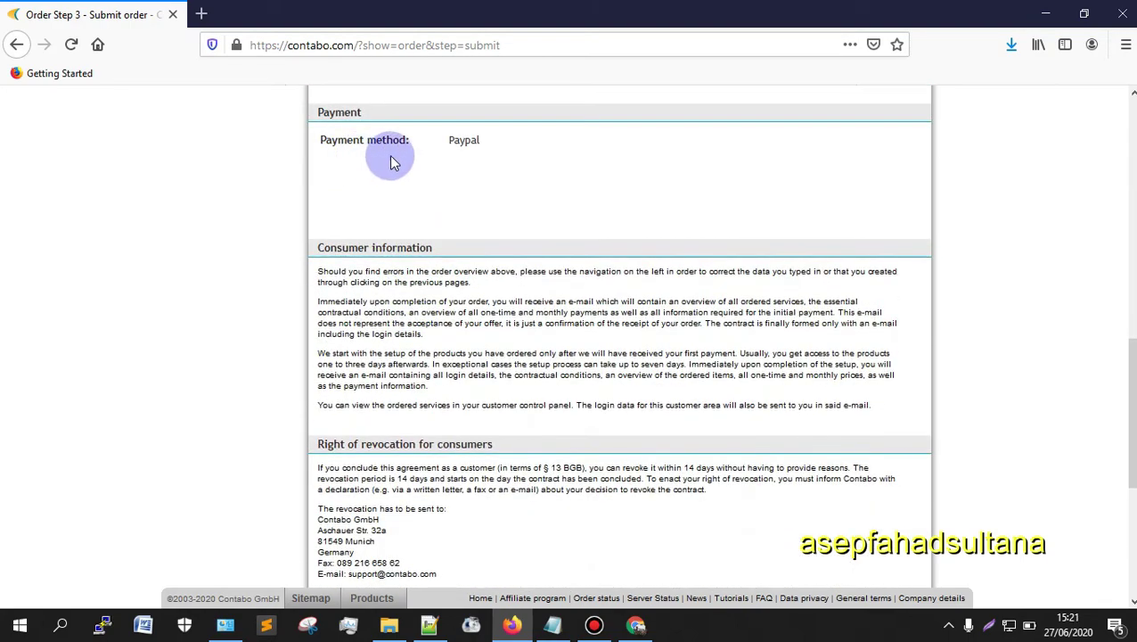
scroll(642, 187, "down", 4)
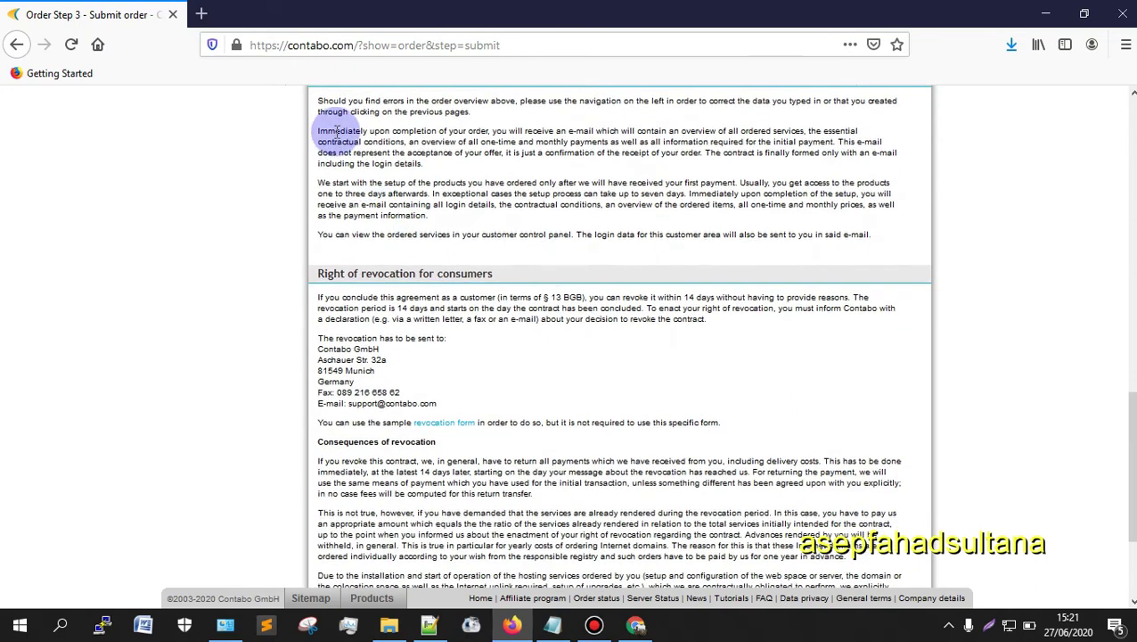
scroll(393, 279, "down", 4)
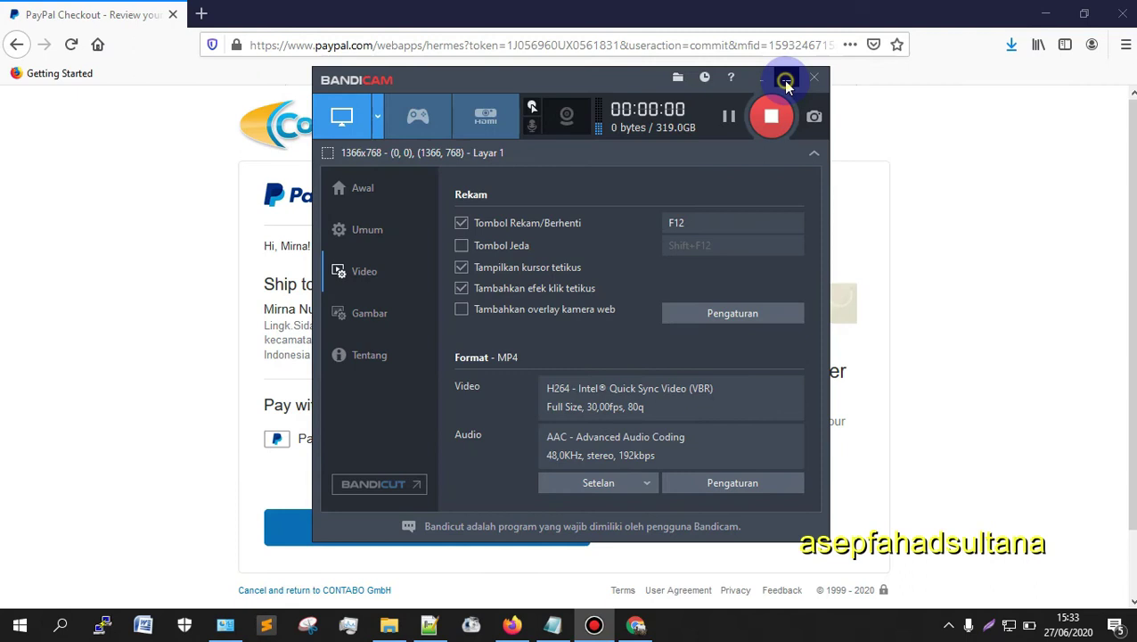
Step: Pay 18,96 EUR to CONTABO GmbH from the PayPal balance
left_click(786, 82)
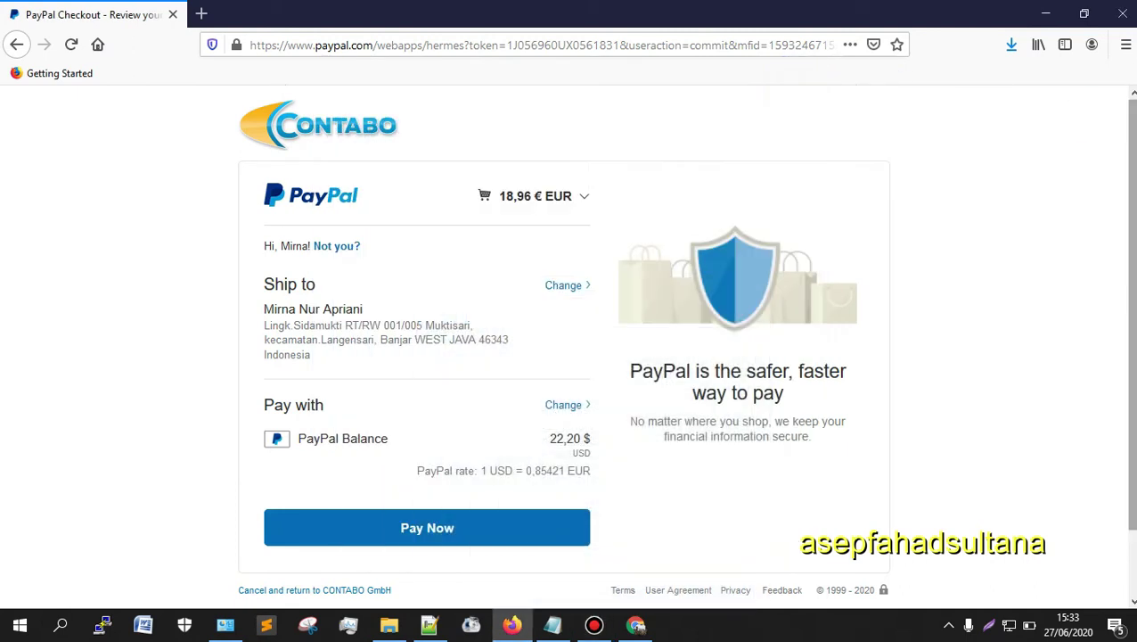
scroll(147, 247, "down", 1)
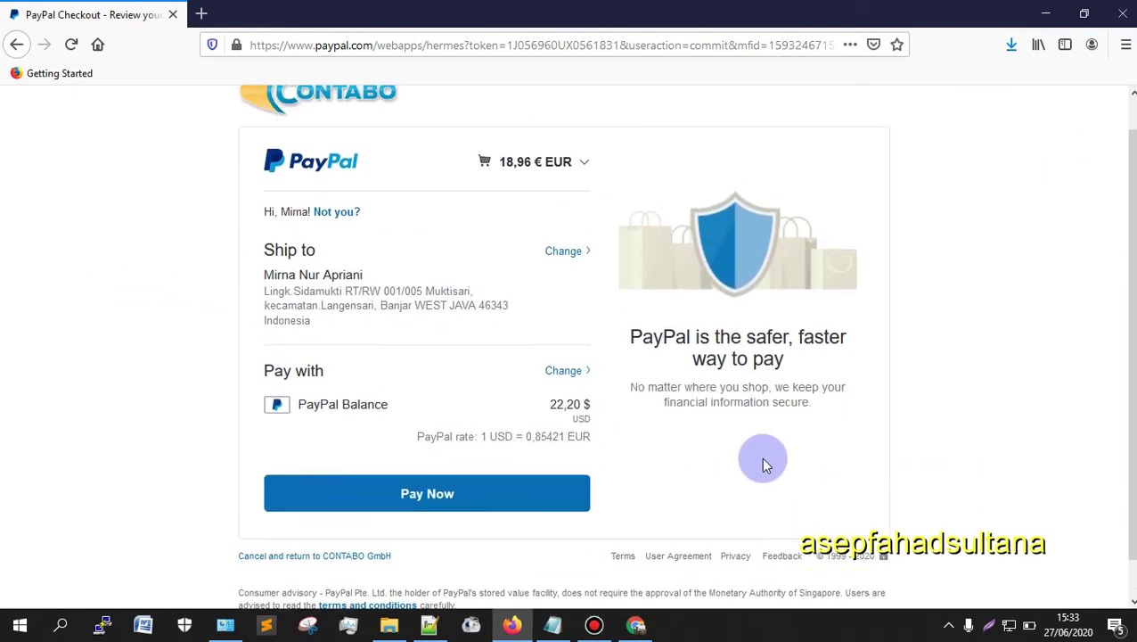
scroll(760, 446, "up", 1)
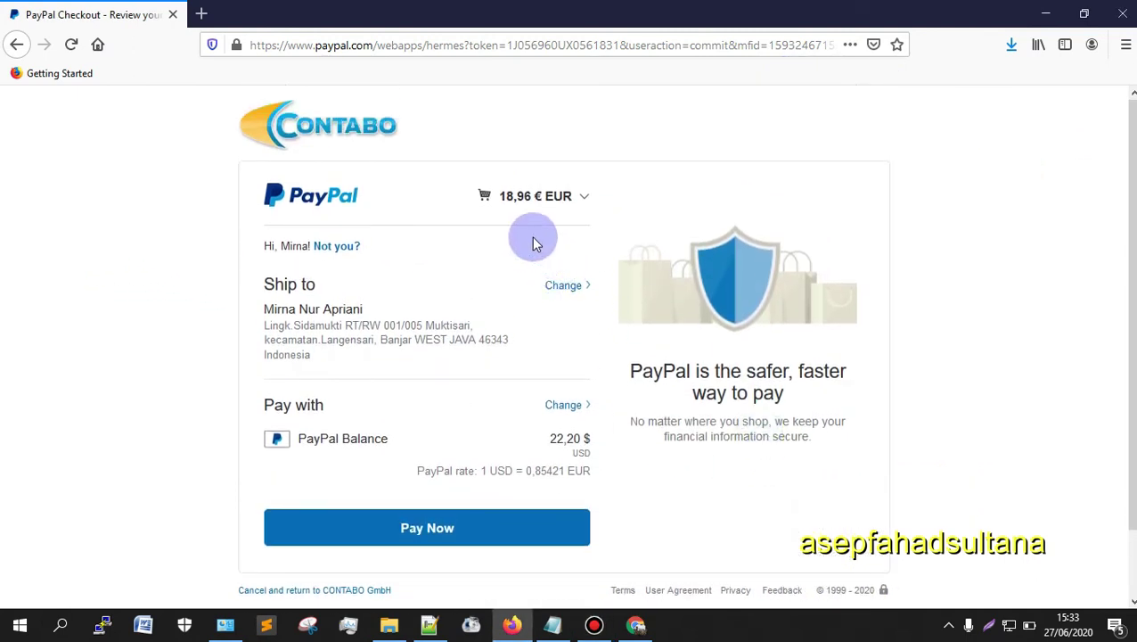
scroll(615, 378, "down", 2)
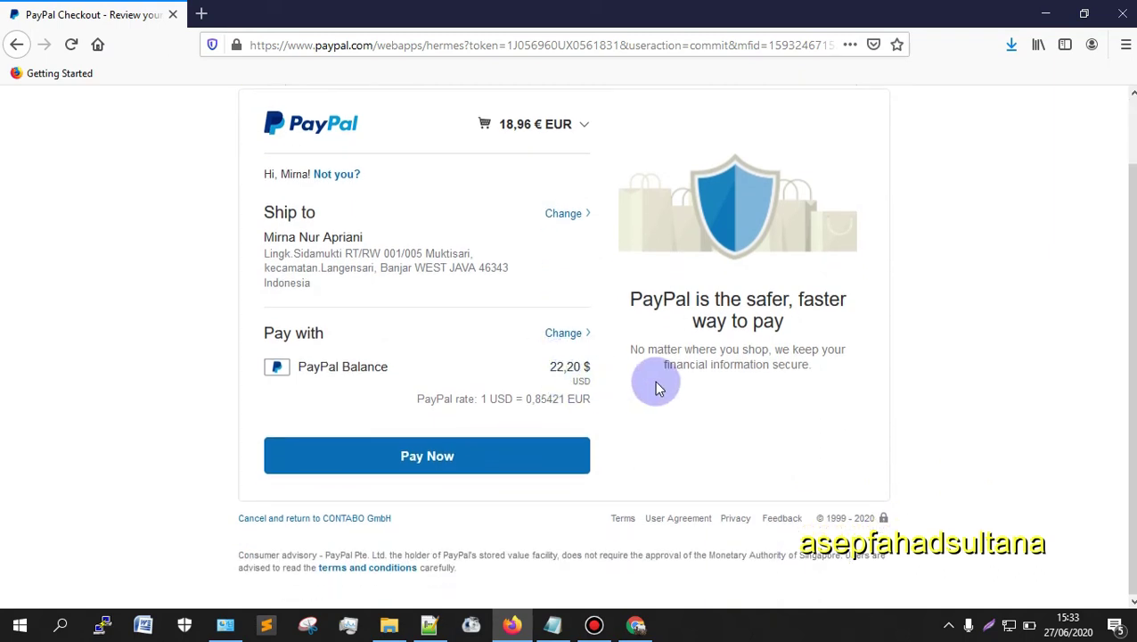
left_click(432, 456)
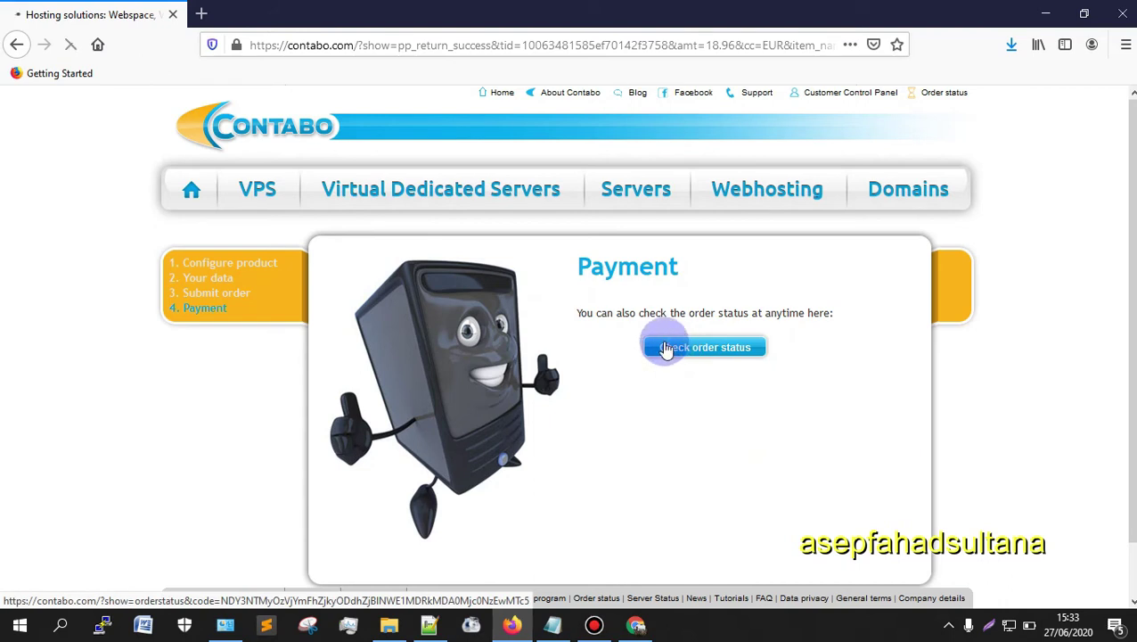
Step: Check the order status page, then start a new empty Firefox tab with its address bar focused
left_click(665, 348)
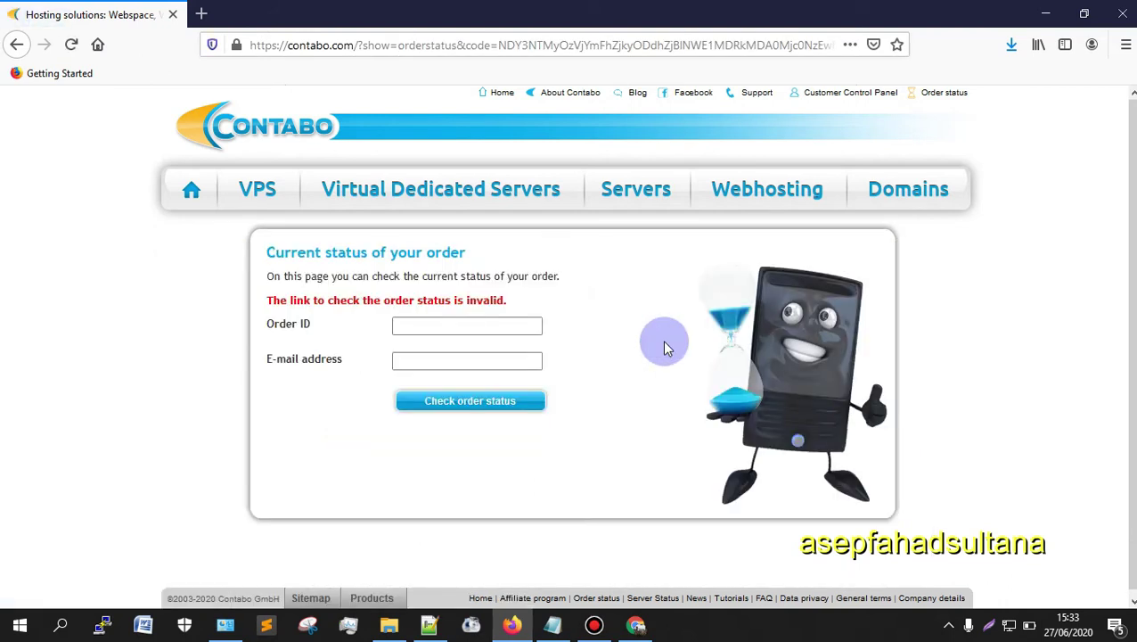
left_click(430, 625)
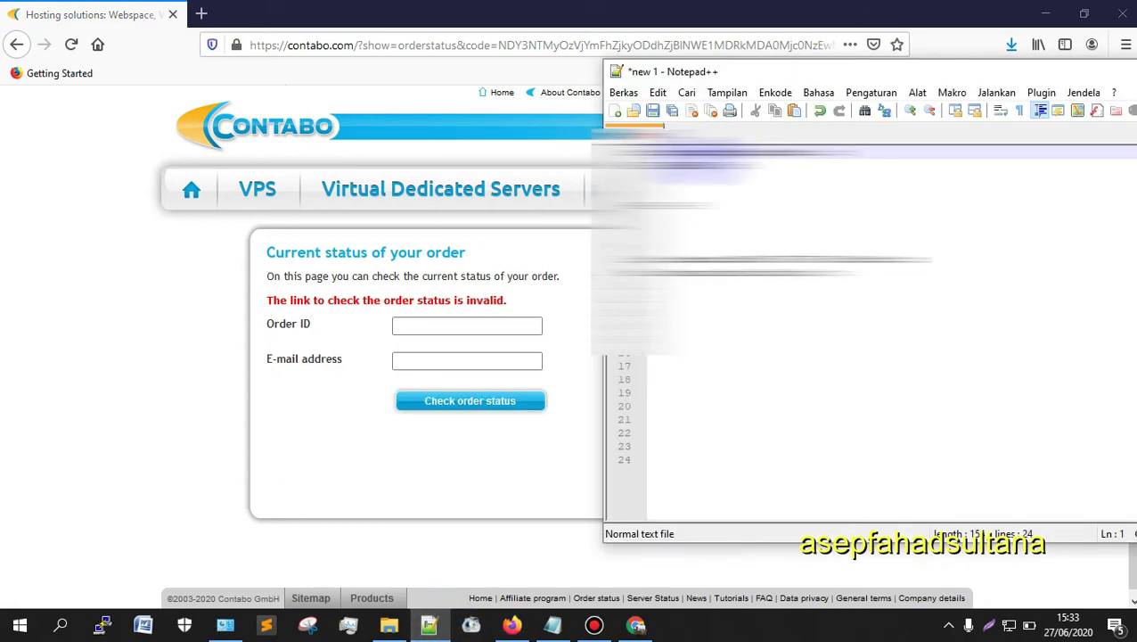
left_click(201, 14)
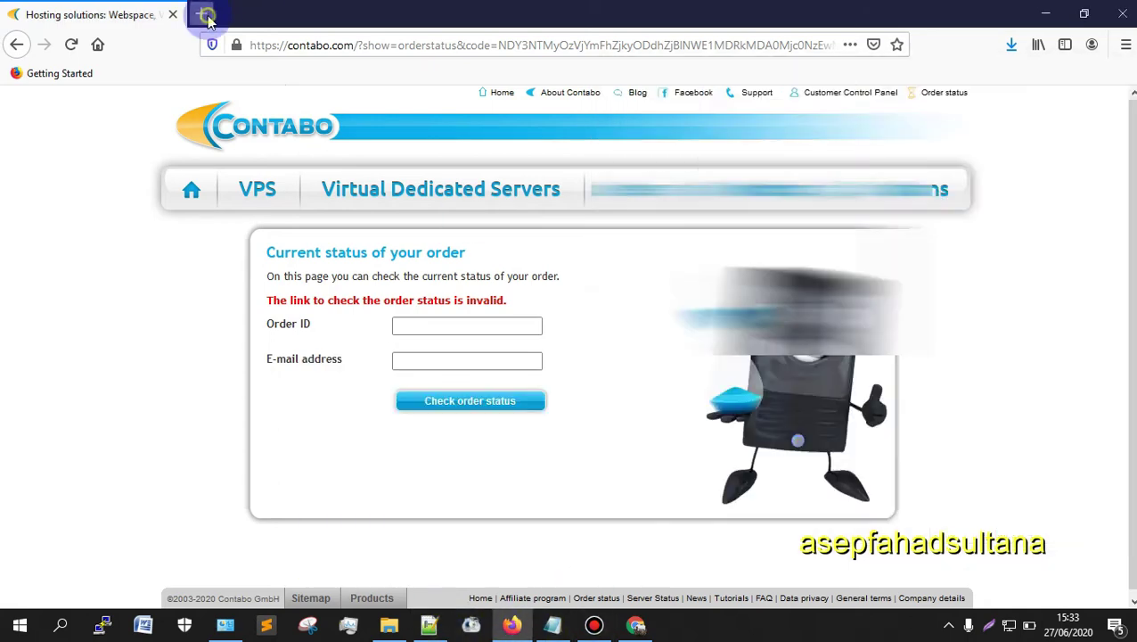
left_click(98, 14)
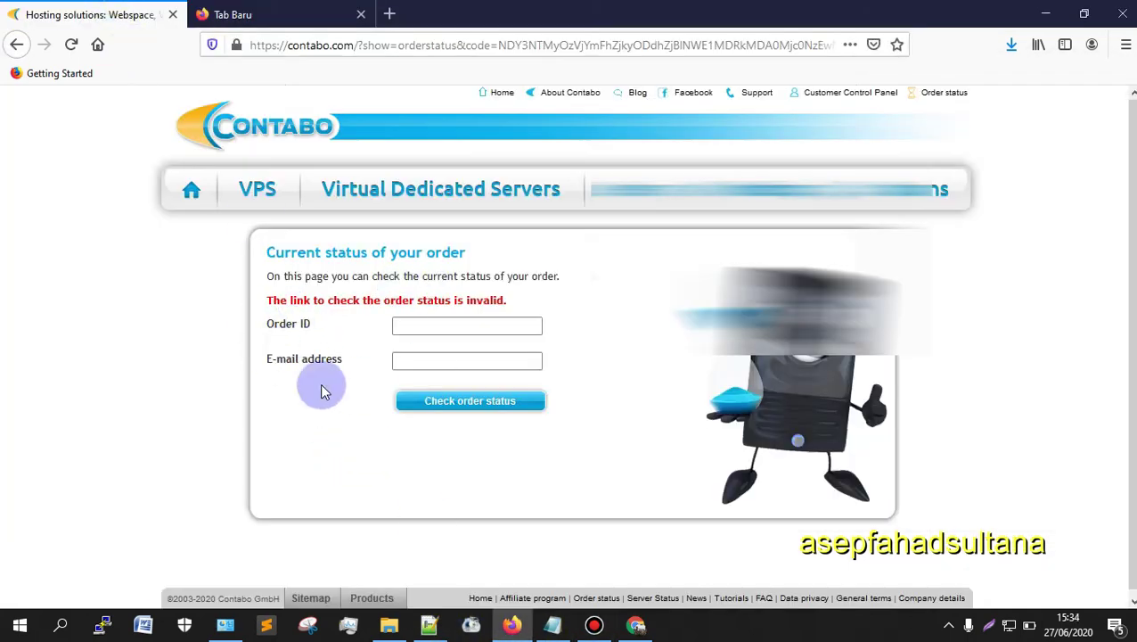
left_click(236, 13)
left_click(316, 44)
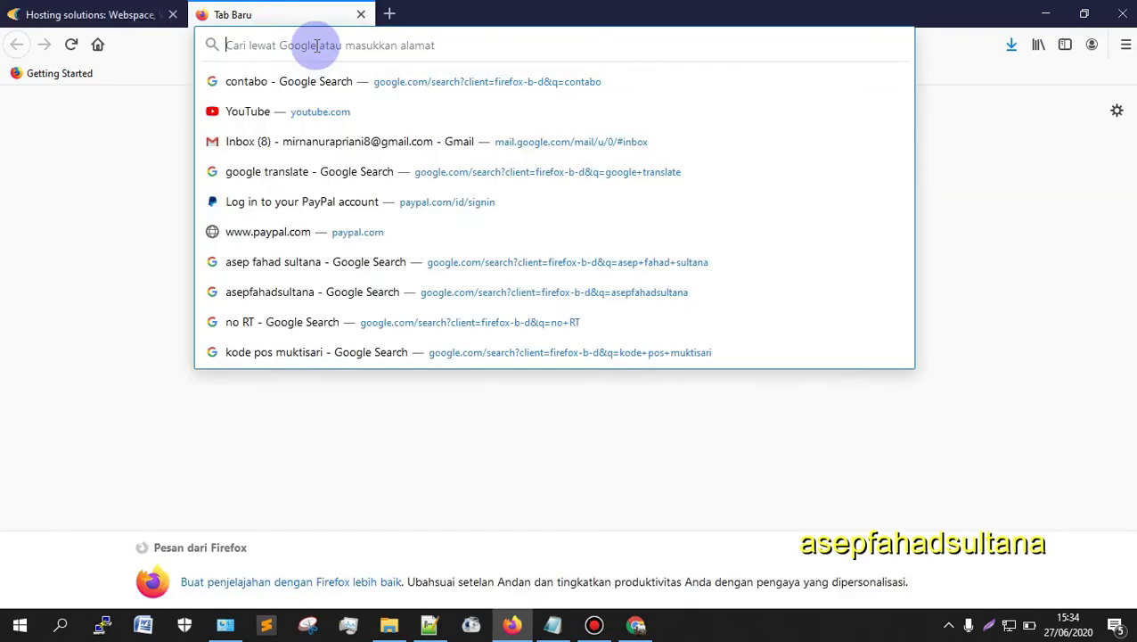